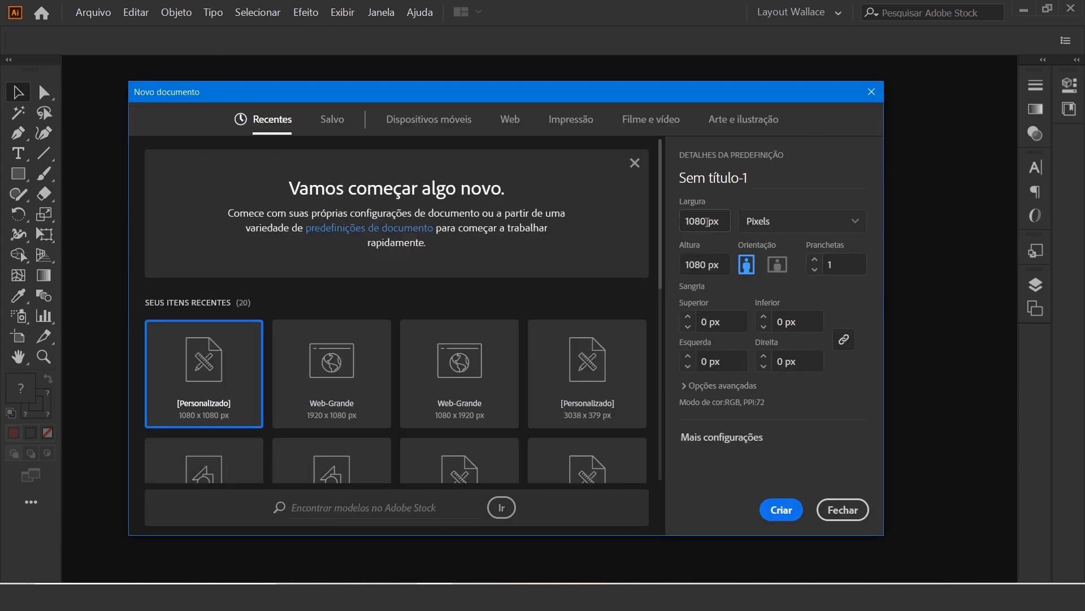
Set the new document's width and height to 2500 px each, with one artboard
drag(707, 227, 691, 220)
text(2500)
double_click(706, 274)
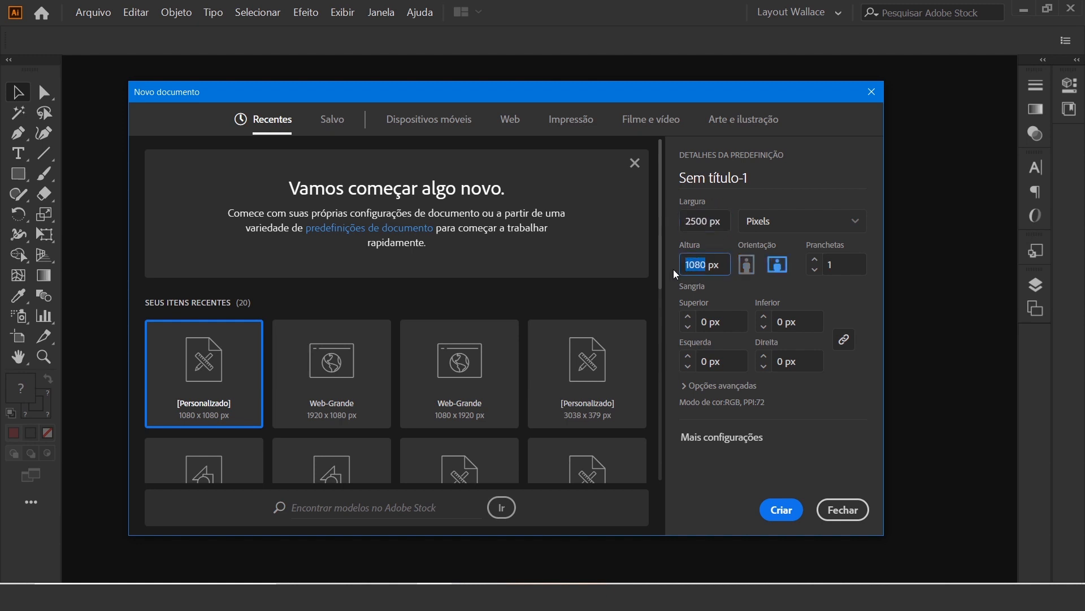
text(2500)
click(709, 220)
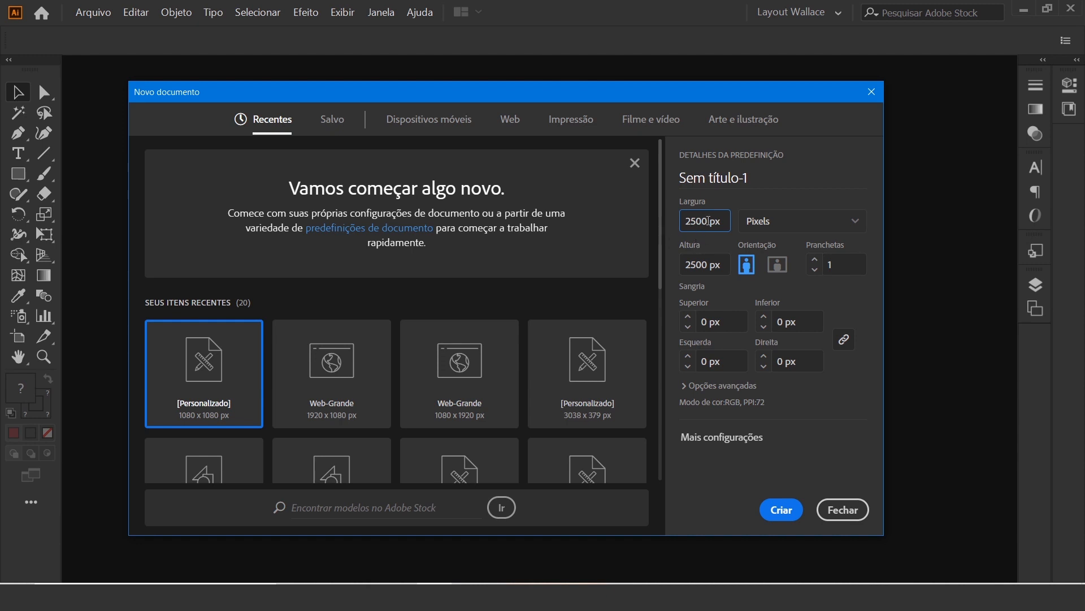
click(835, 261)
click(840, 272)
Set the raster effects to Alta (300 ppi) and create the document
click(686, 388)
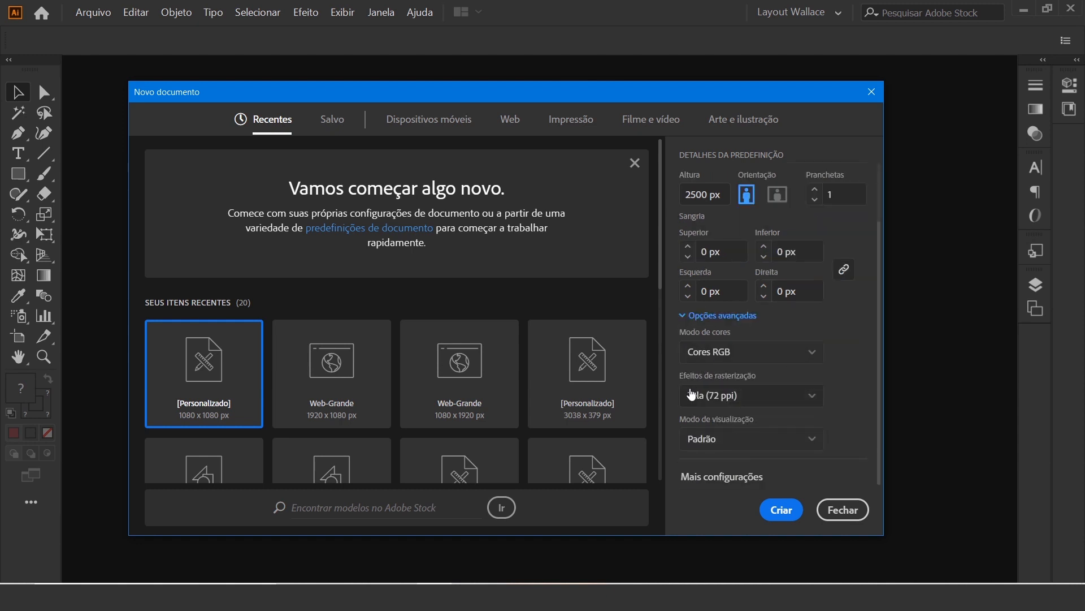
click(814, 401)
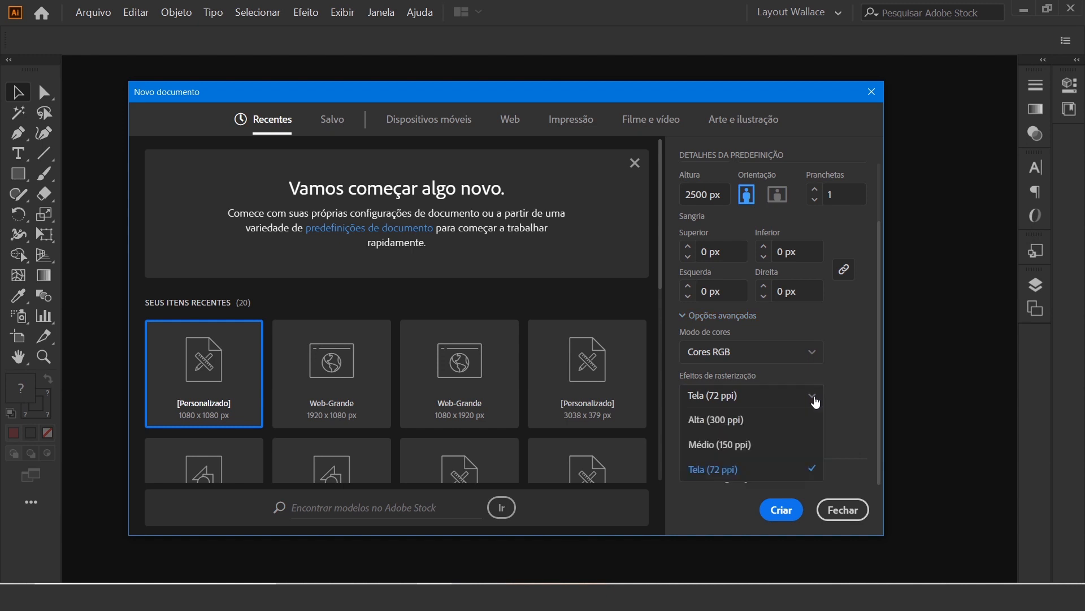
click(715, 421)
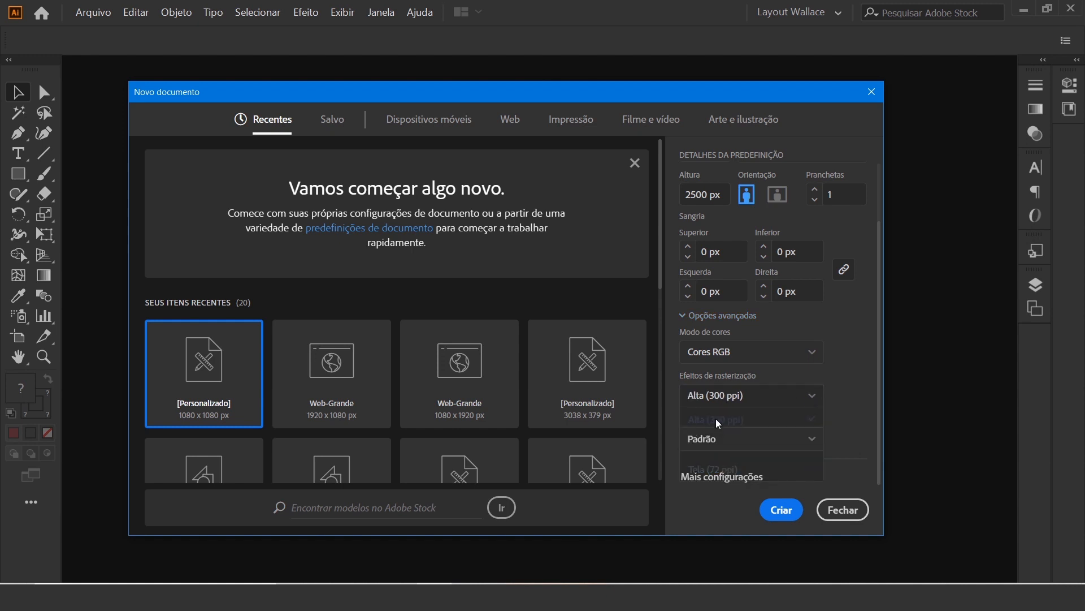
click(775, 511)
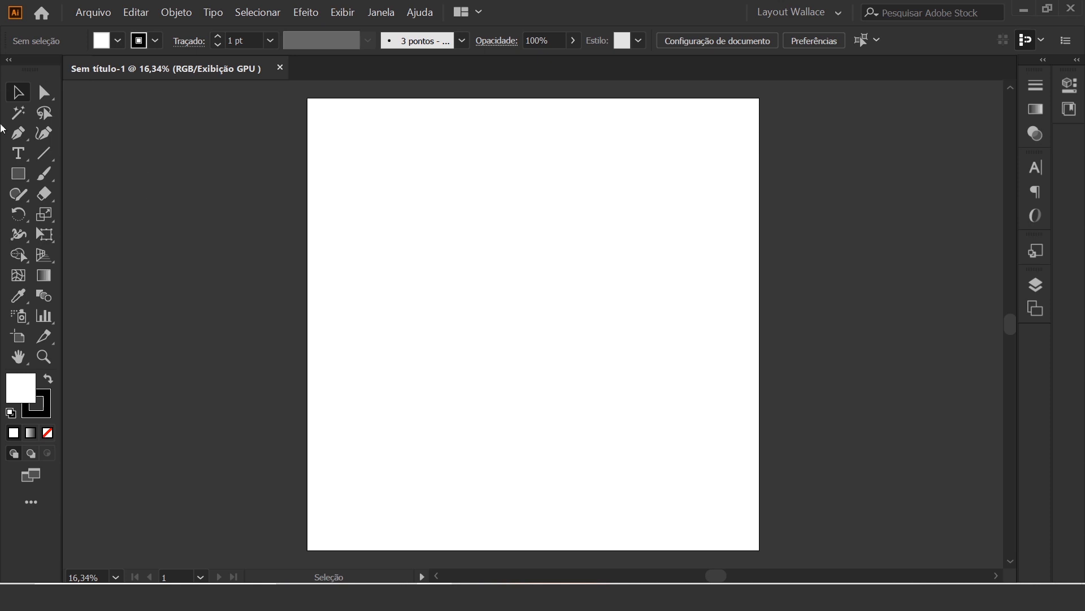
Draw a rectangle covering the whole artboard, from its top-left corner to its bottom-right corner
click(22, 179)
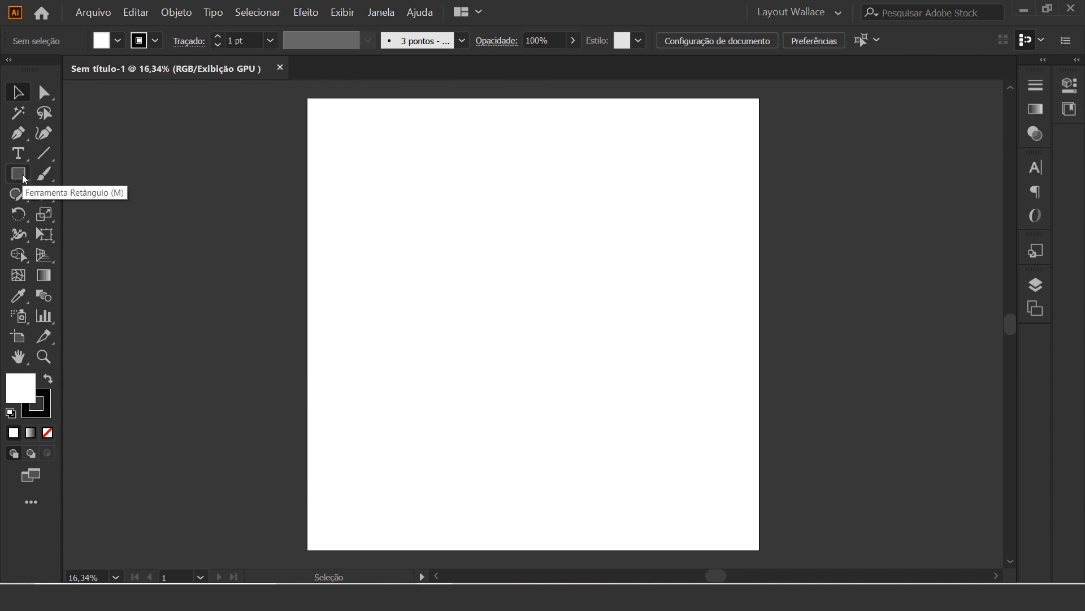
click(23, 179)
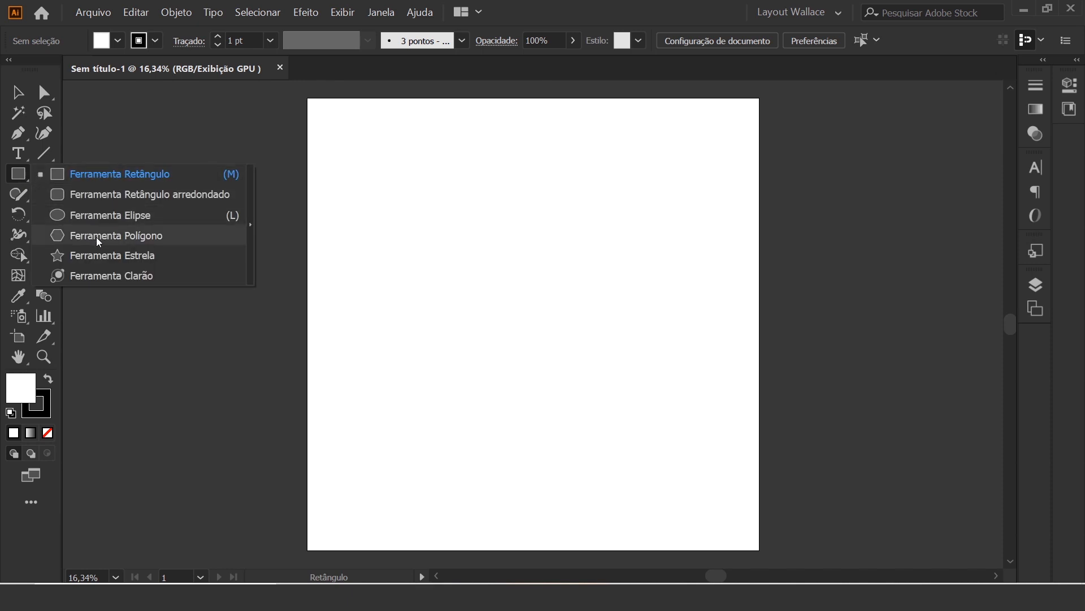
click(108, 176)
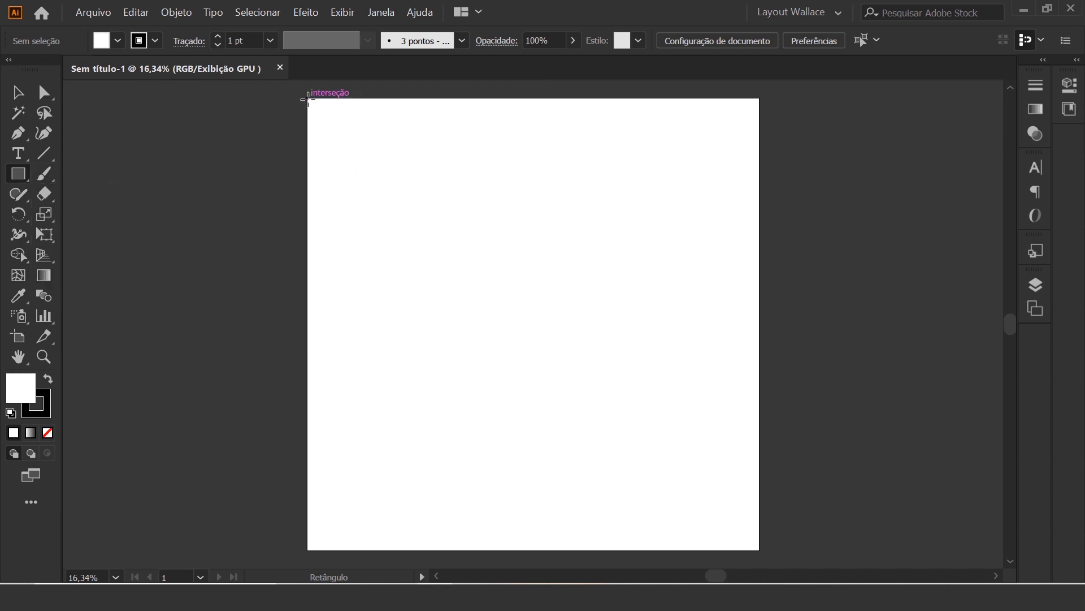
drag(308, 99, 759, 550)
key(v)
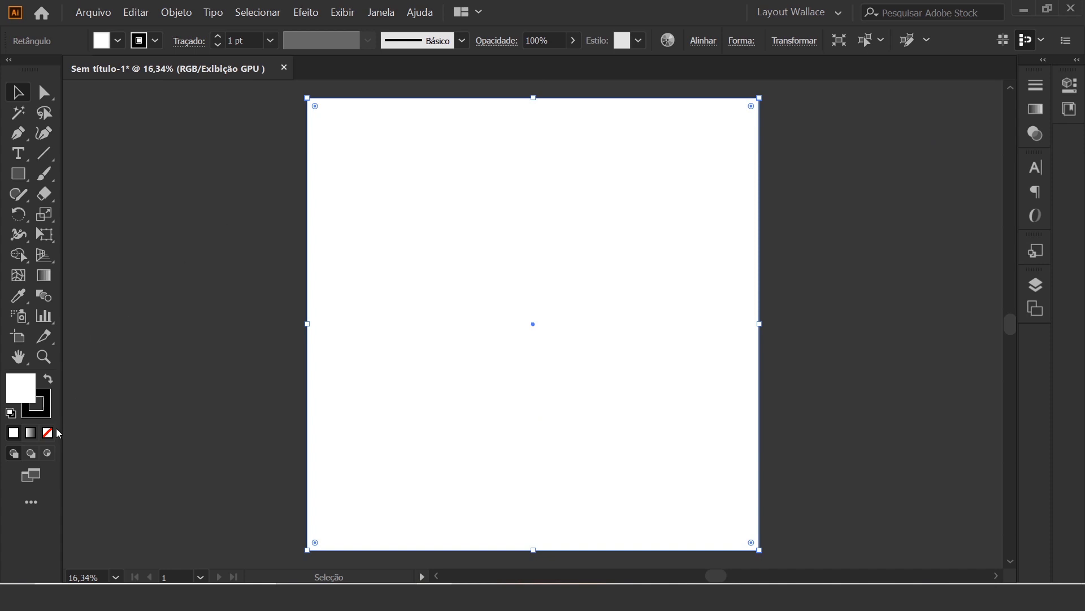
Fill the artboard-sized square with dark red 87001a
double_click(20, 392)
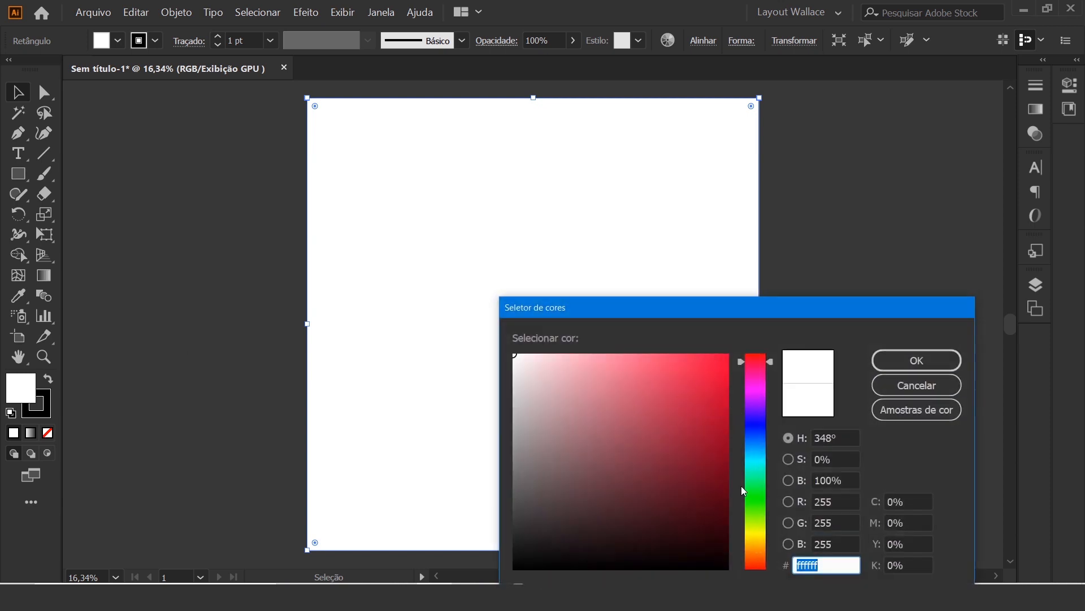
drag(769, 360, 768, 356)
drag(692, 424, 727, 455)
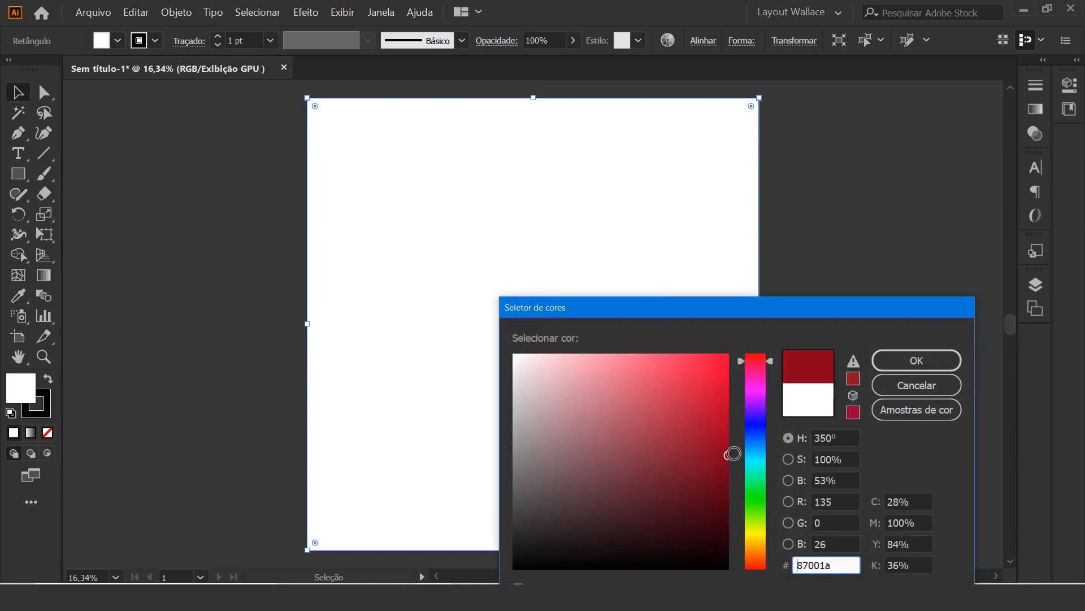
click(904, 370)
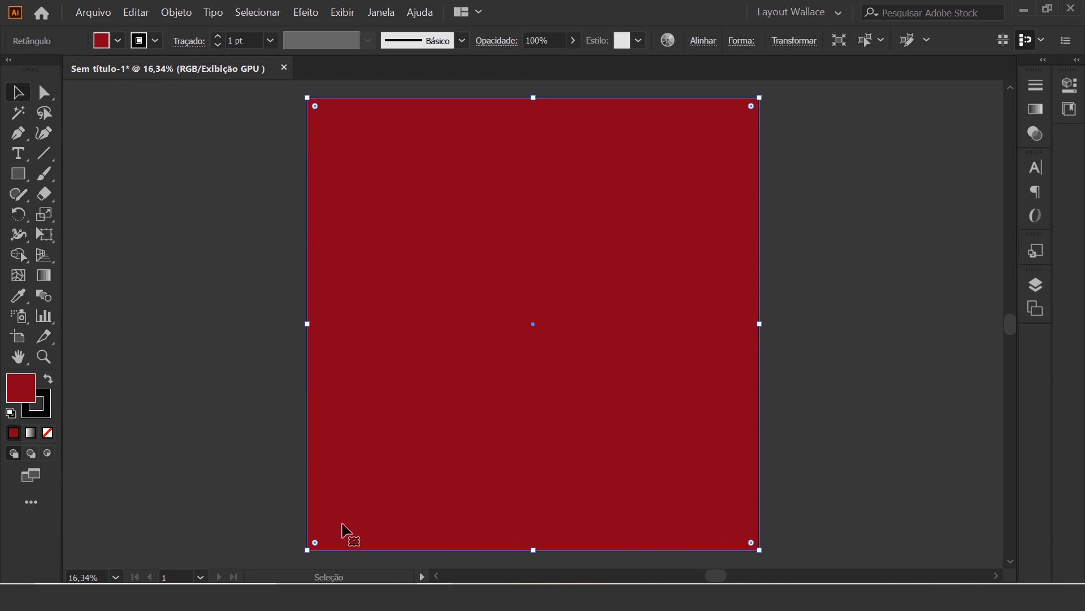
Set the square's stroke colour to black 000000
click(49, 420)
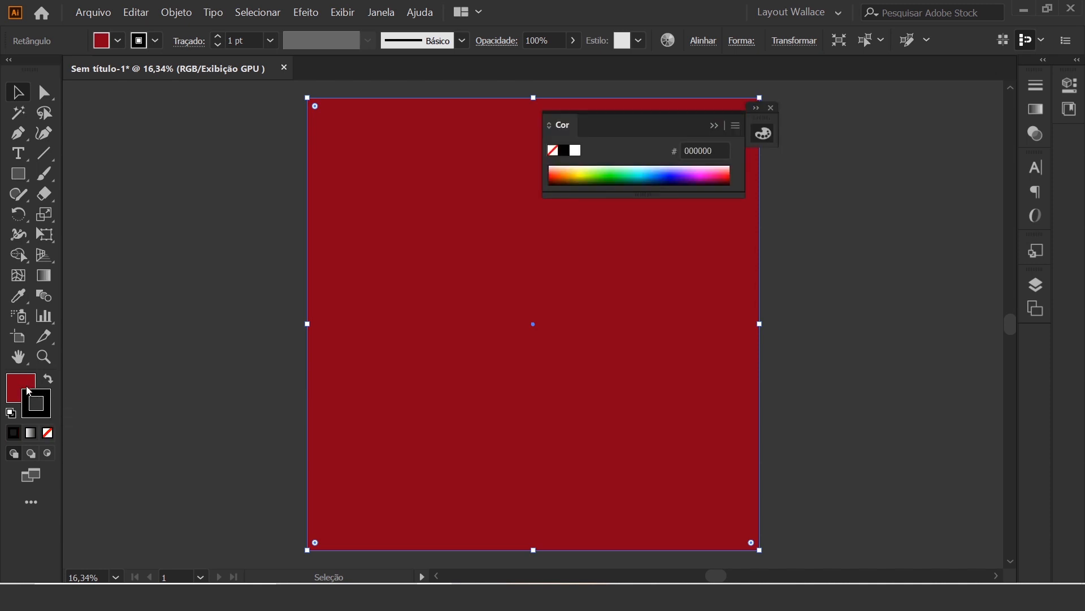
double_click(49, 414)
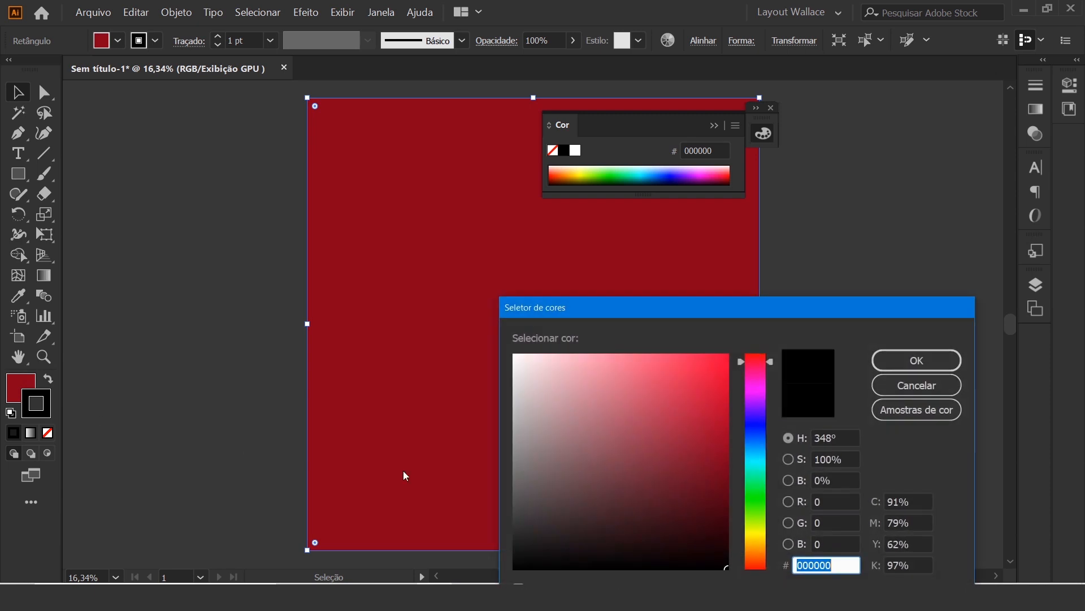
mouse_move(719, 559)
mouse_down()
mouse_move(548, 559)
mouse_move(512, 570)
mouse_up()
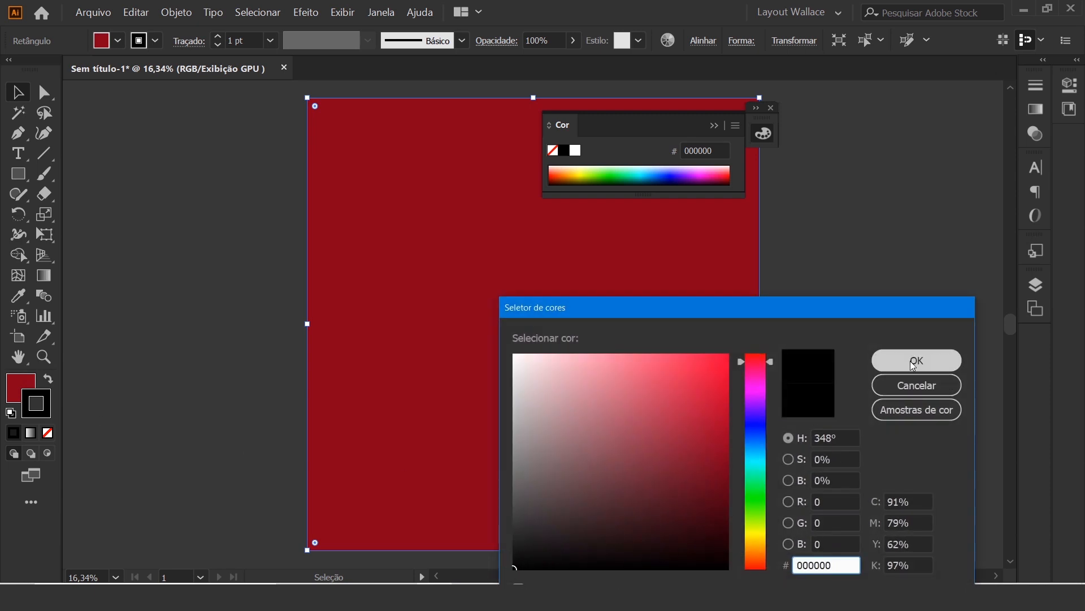
click(914, 364)
click(771, 108)
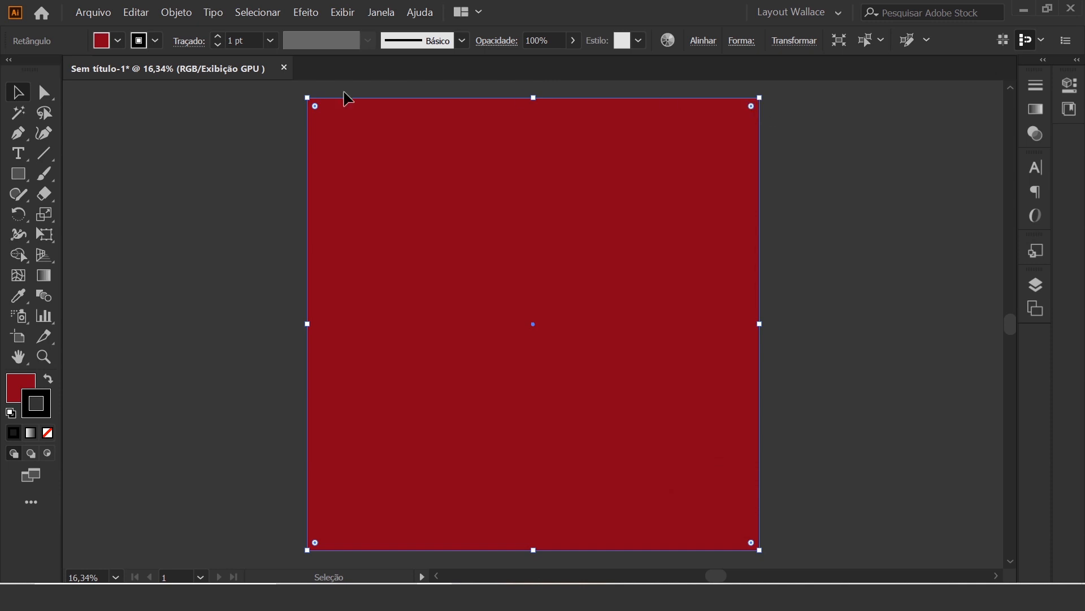
Thicken the square's stroke to 18 pt and finally to 100 pt
click(271, 42)
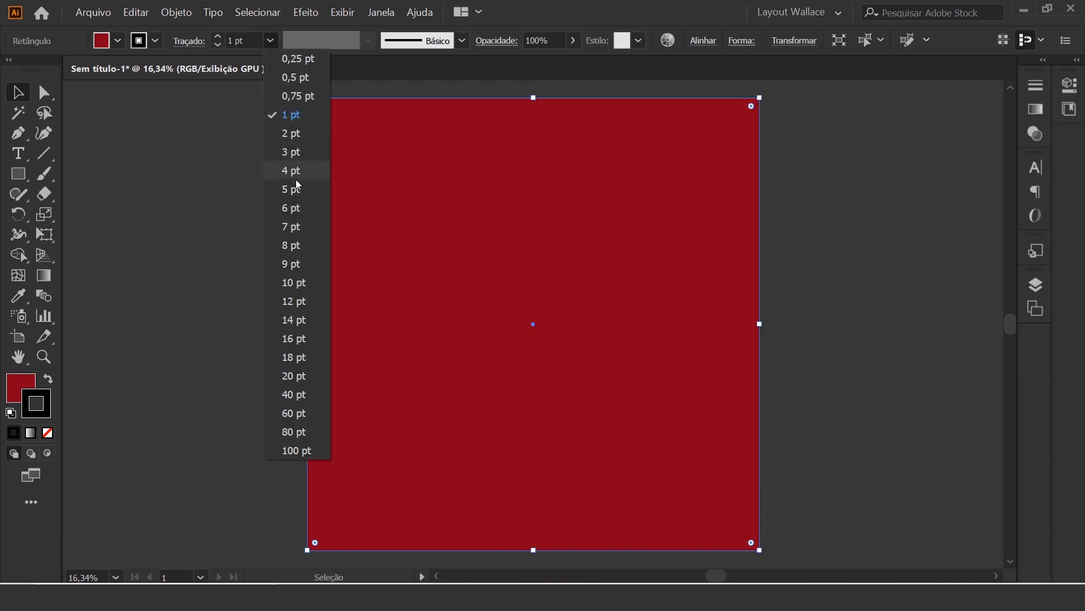
click(294, 358)
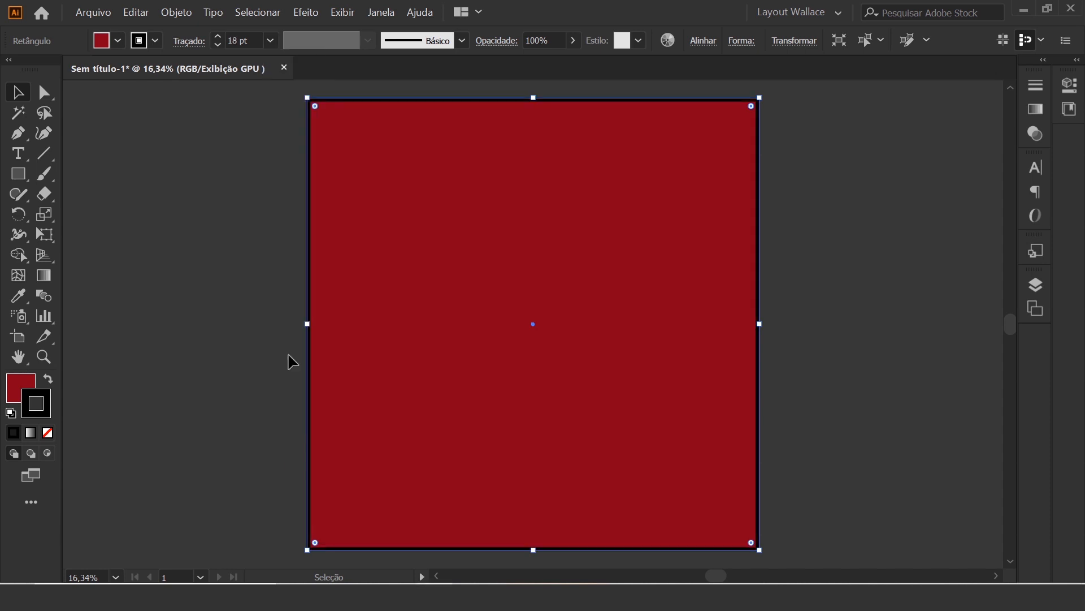
click(271, 44)
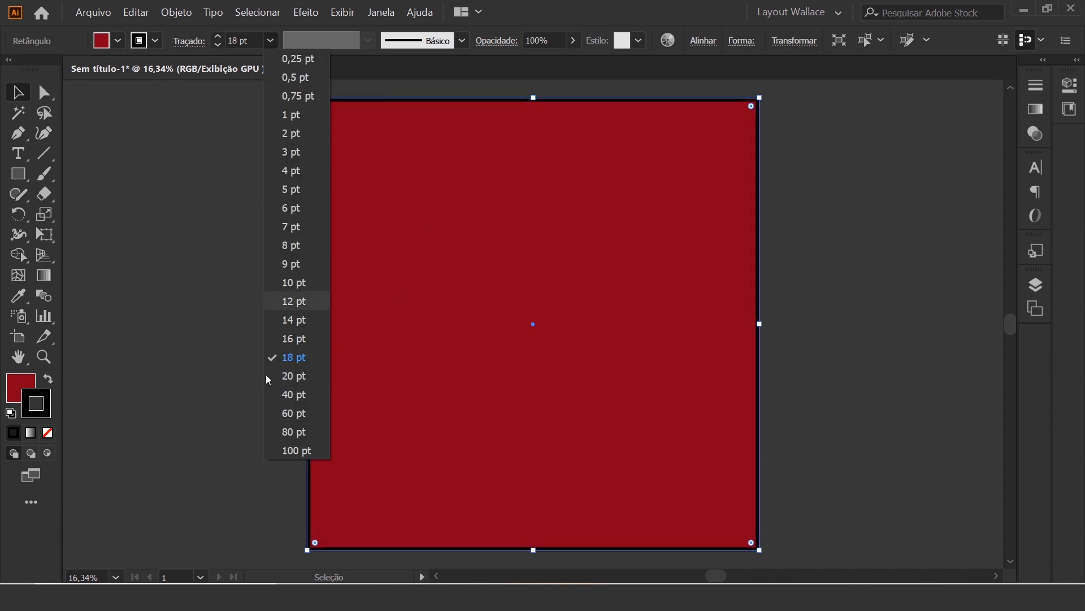
click(303, 451)
click(918, 258)
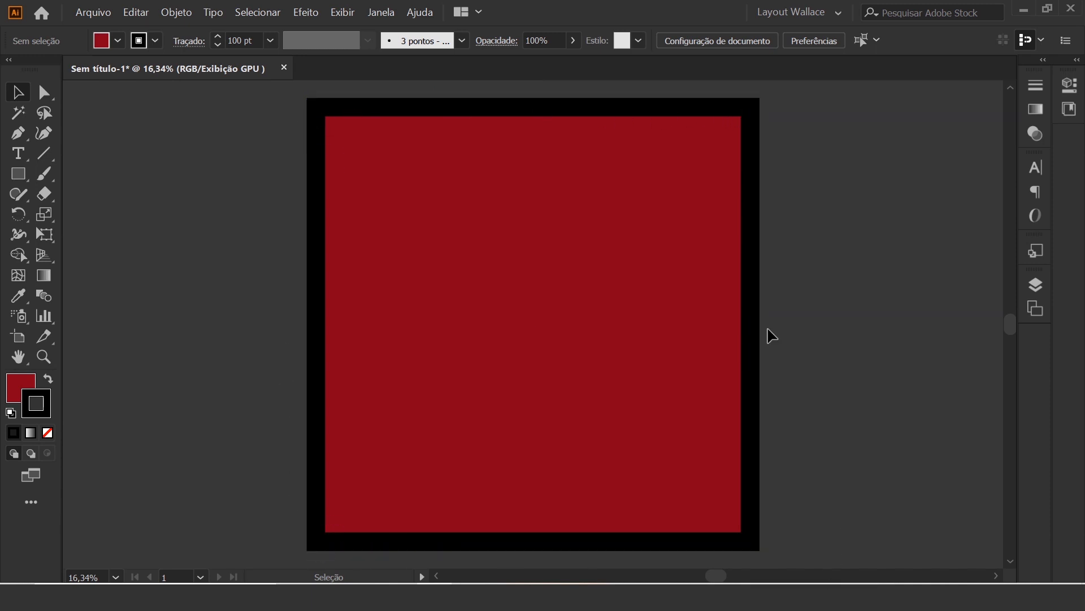
Remove the stroke from the red square and deselect it
click(651, 109)
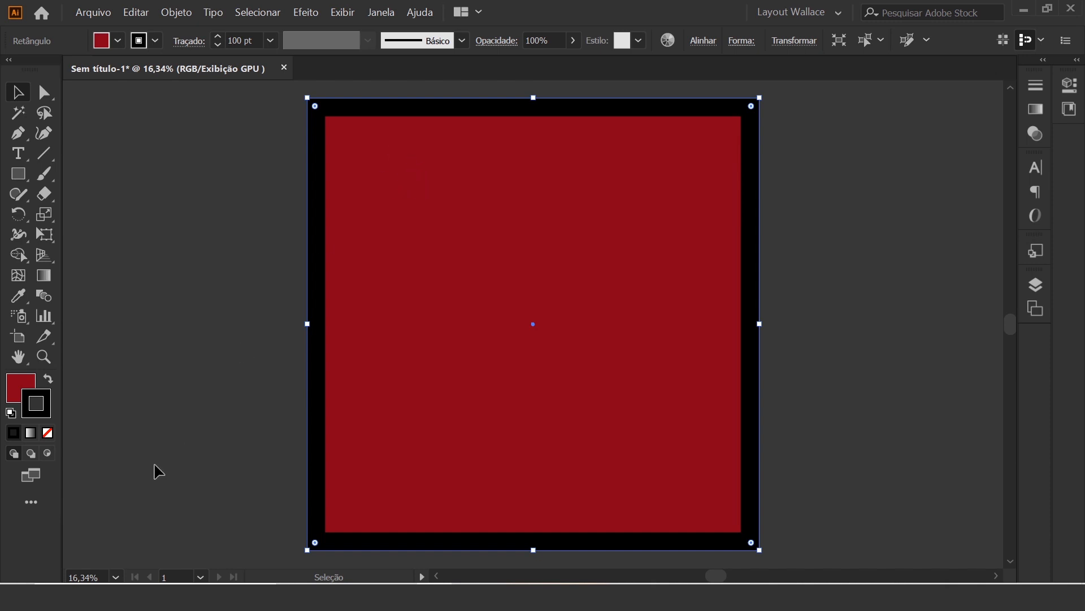
click(49, 434)
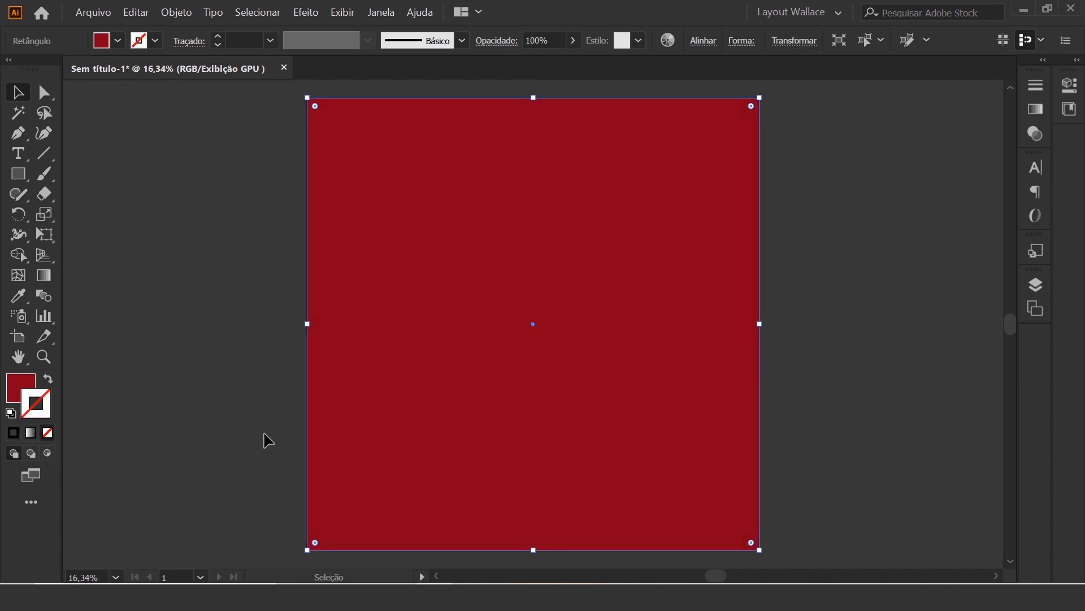
click(823, 175)
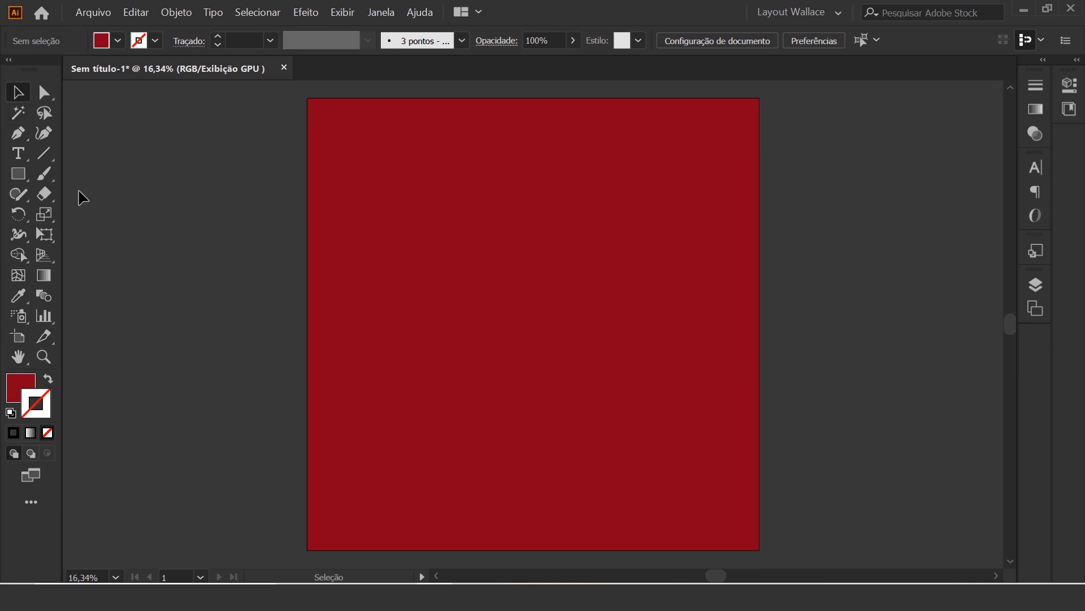
Draw a closed triangle with the Pen tool through the artboard's bottom-left, top-right and bottom-right corners
click(23, 138)
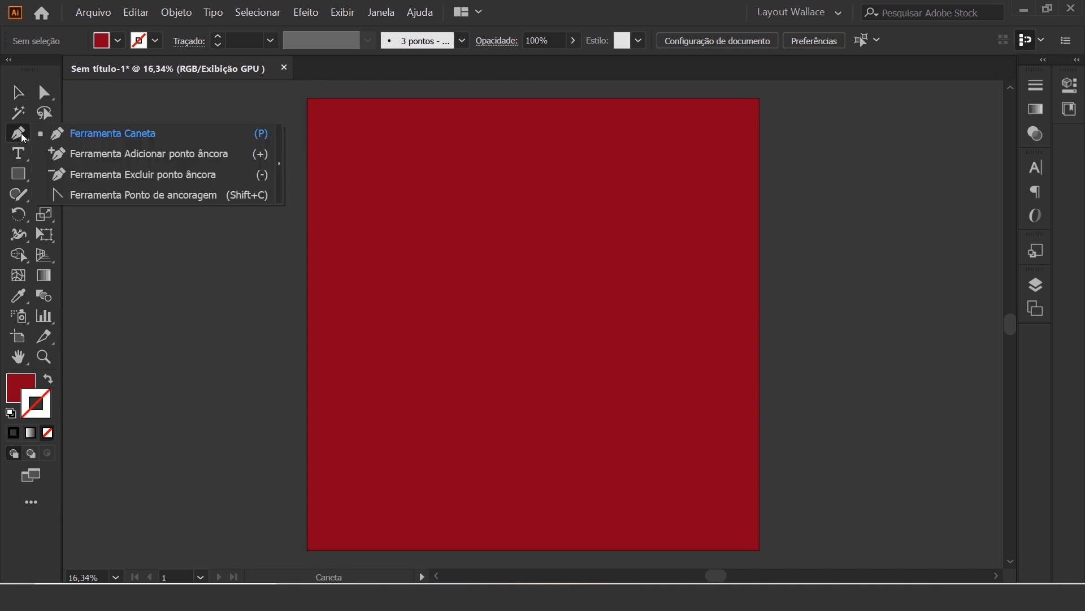
click(117, 135)
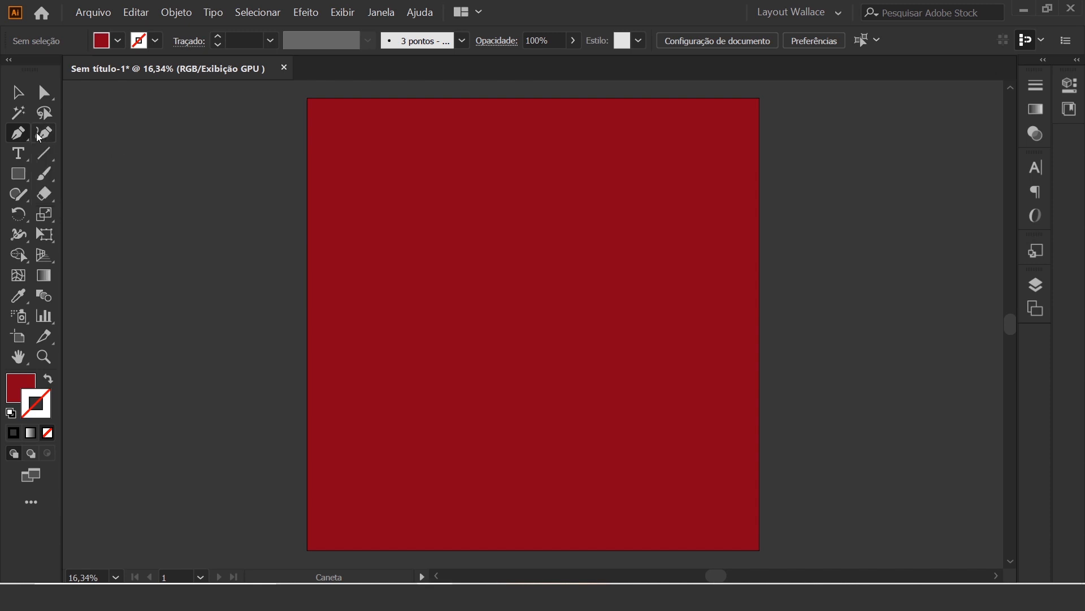
click(307, 549)
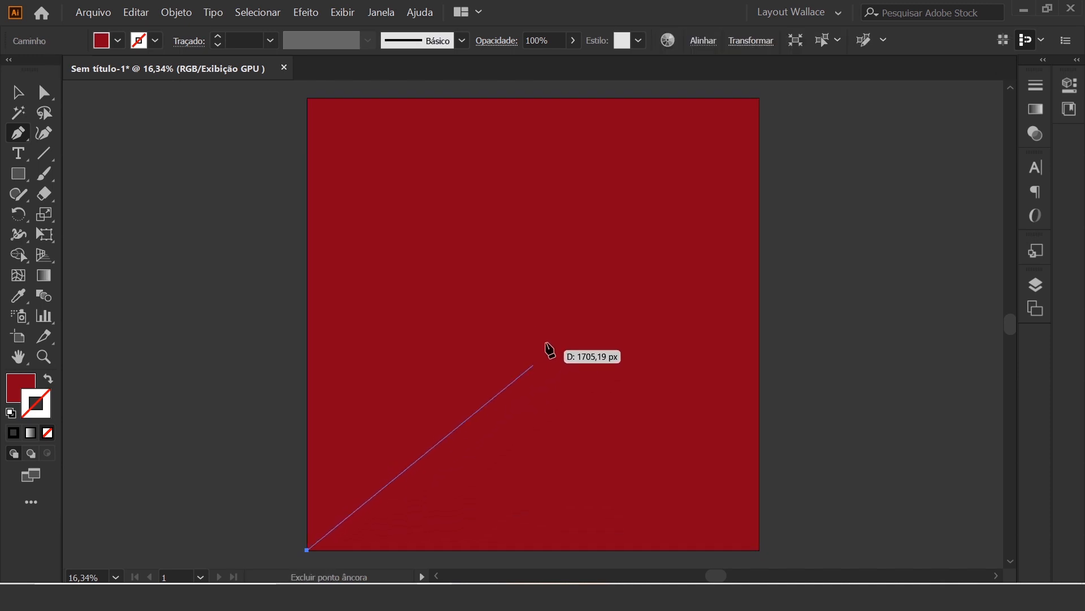
click(759, 98)
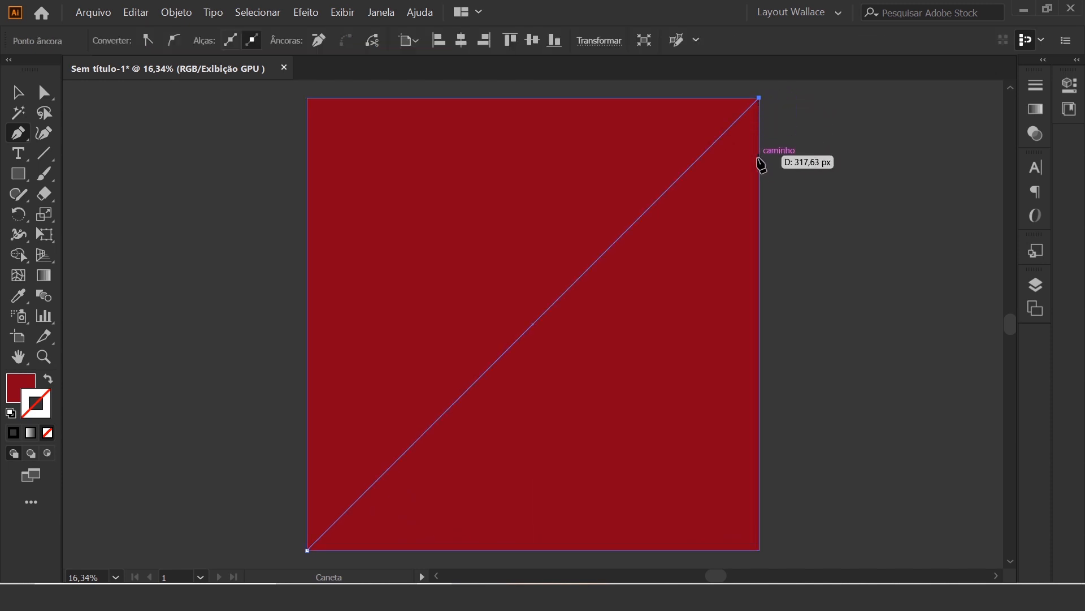
click(760, 550)
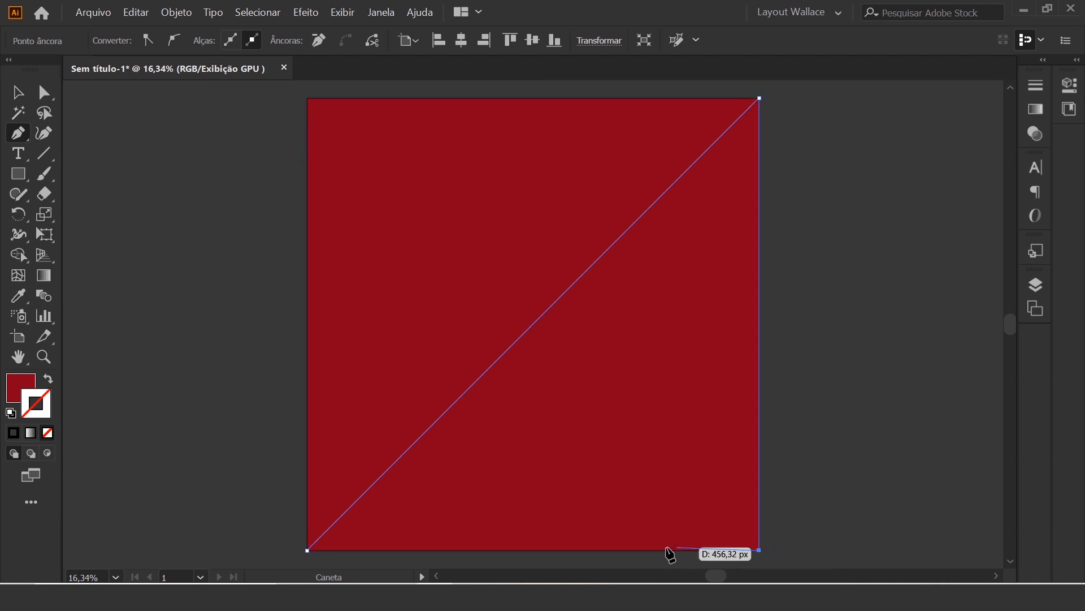
click(306, 550)
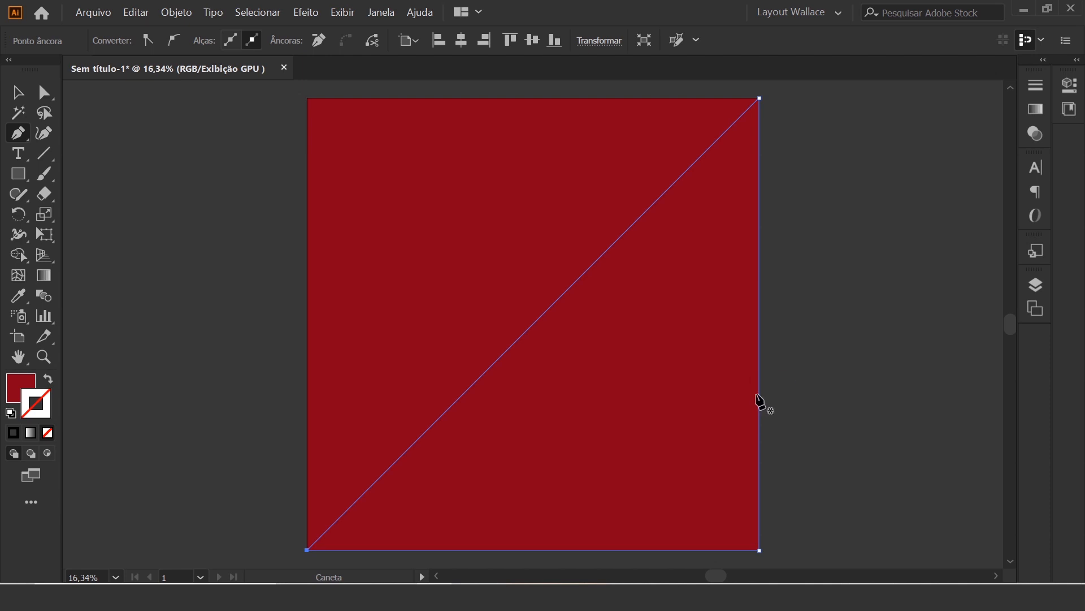
click(18, 92)
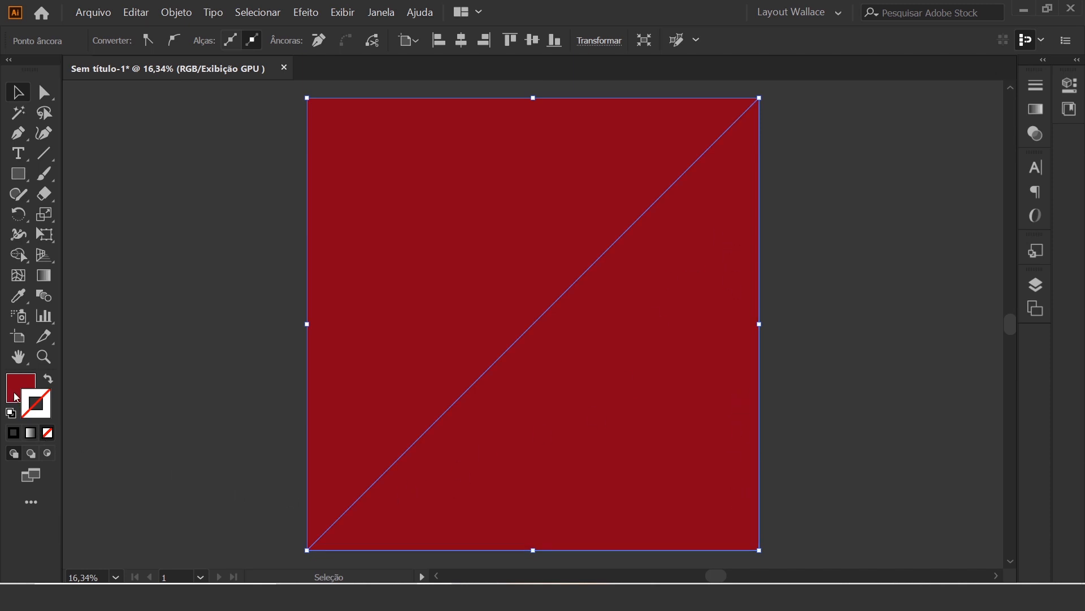
Fill the triangle with black 000000 and deselect it
click(16, 396)
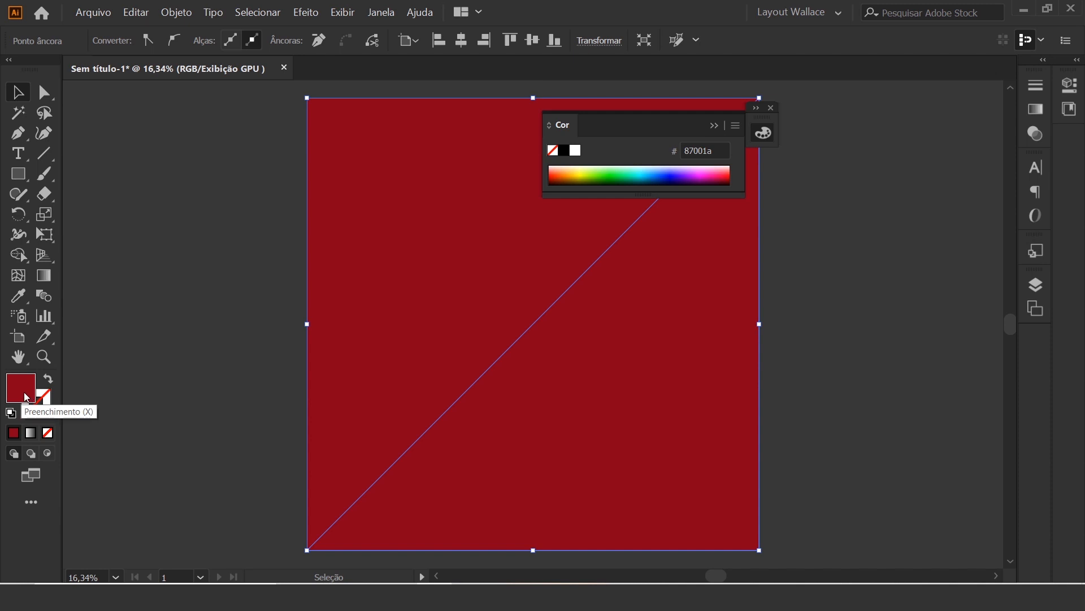
double_click(22, 392)
mouse_move(574, 527)
mouse_down()
mouse_move(521, 543)
mouse_move(497, 571)
mouse_up()
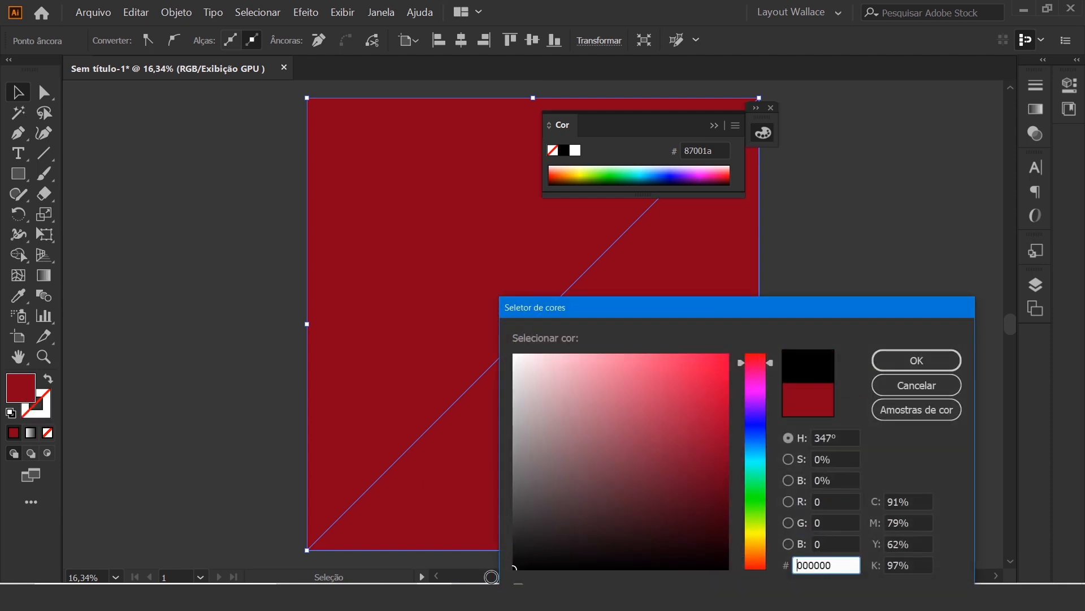
click(933, 370)
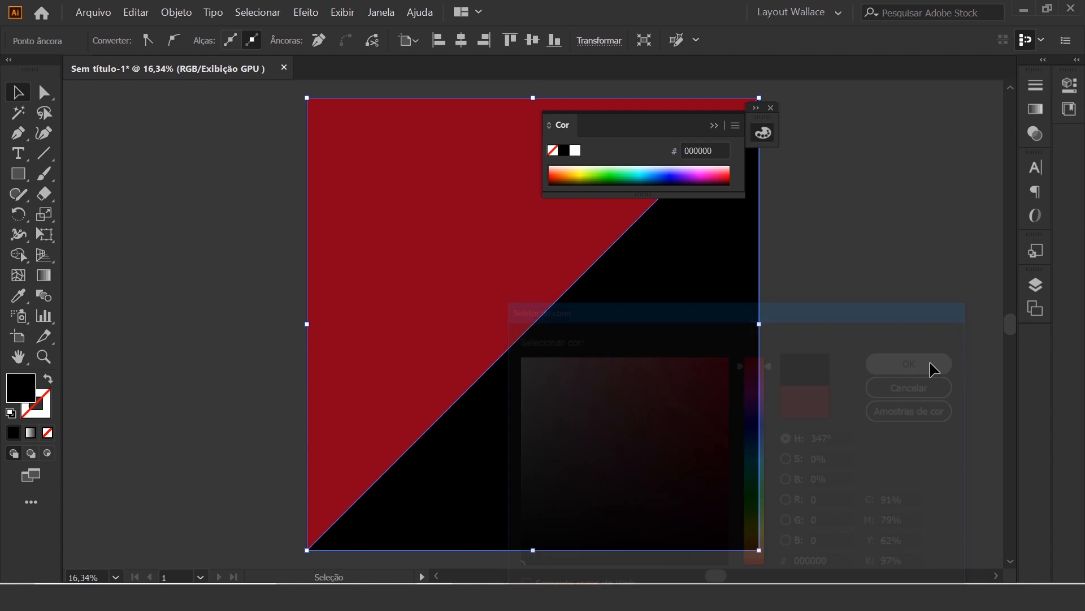
click(851, 228)
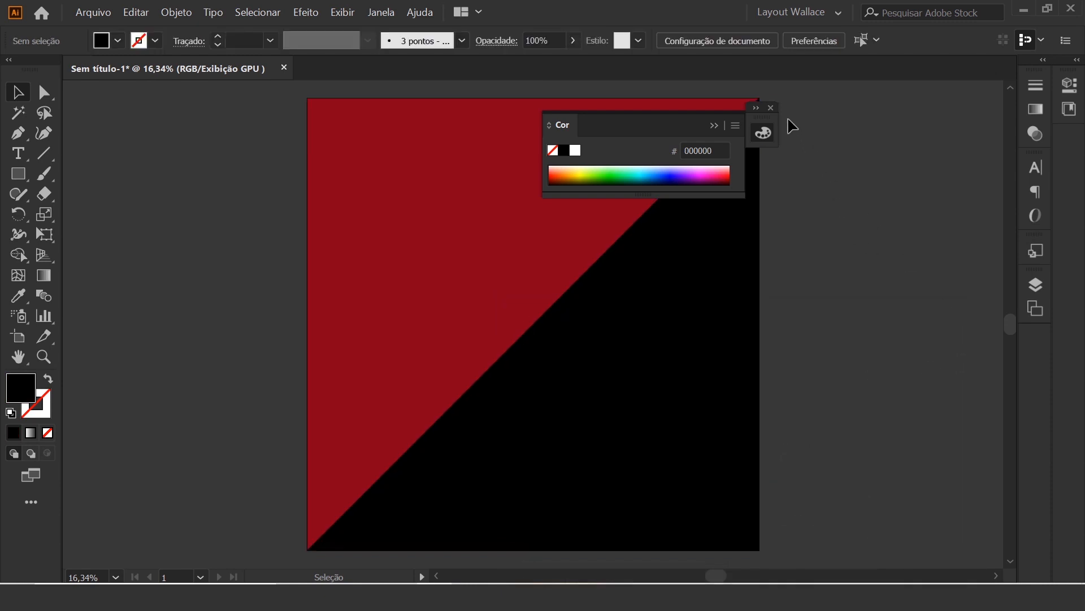
Reduce the black triangle's opacity to 30% and deselect it
click(770, 107)
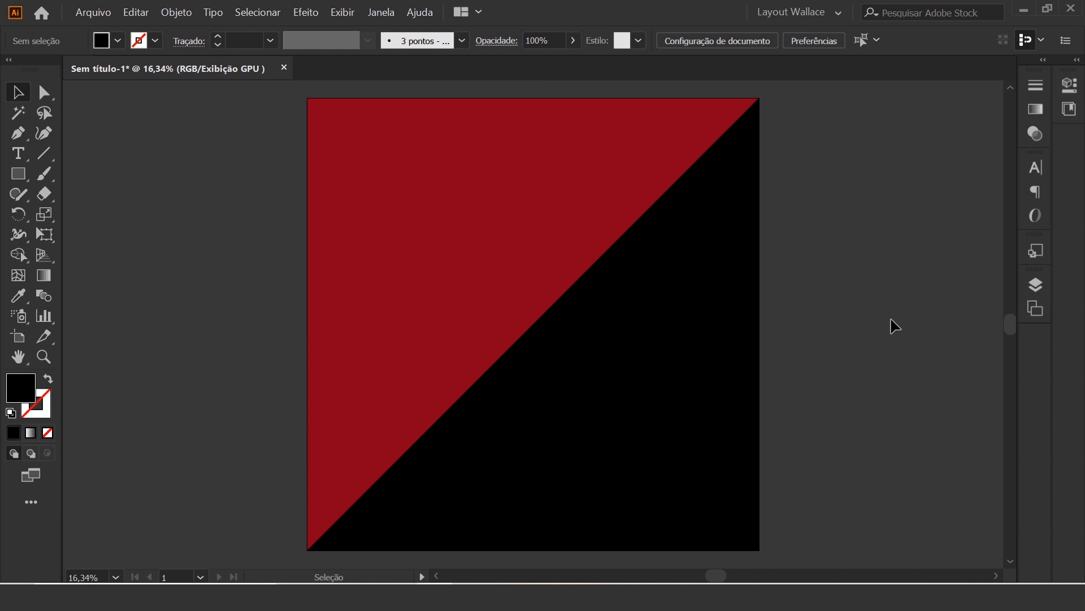
click(633, 371)
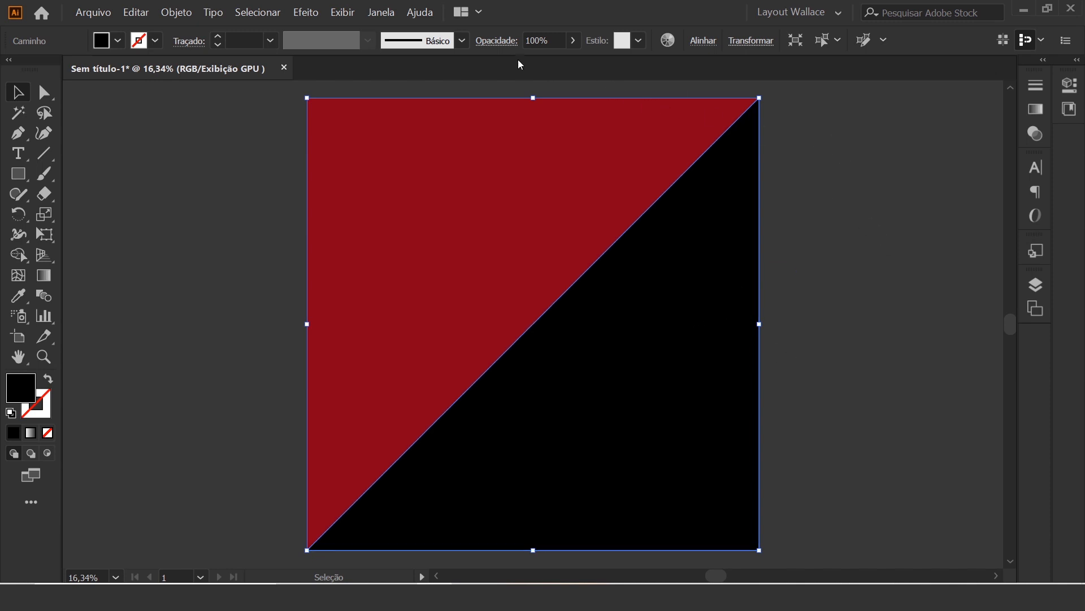
click(573, 42)
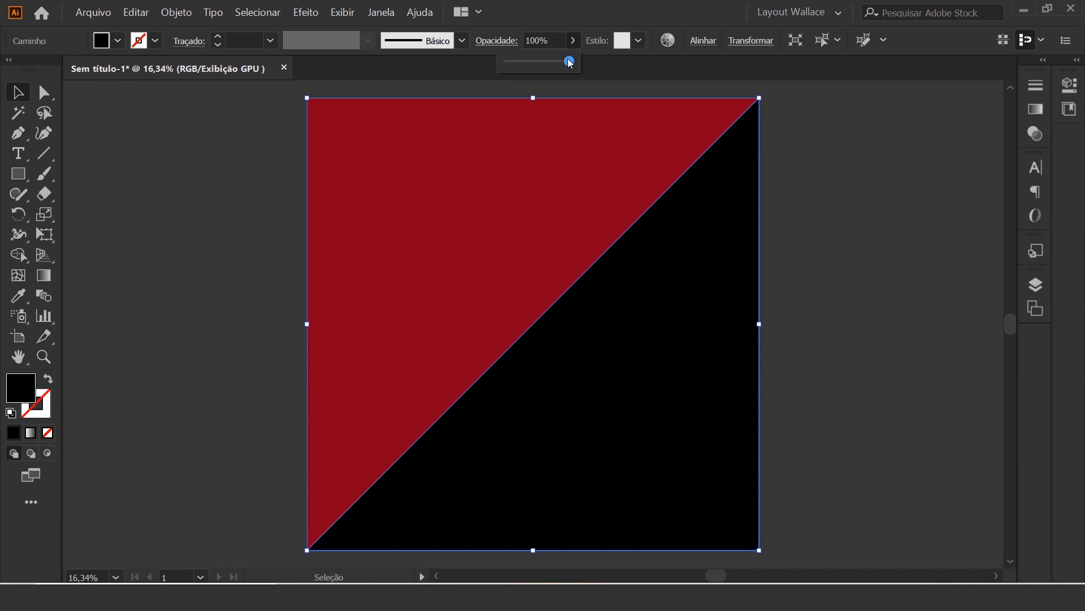
drag(570, 61, 526, 69)
click(859, 315)
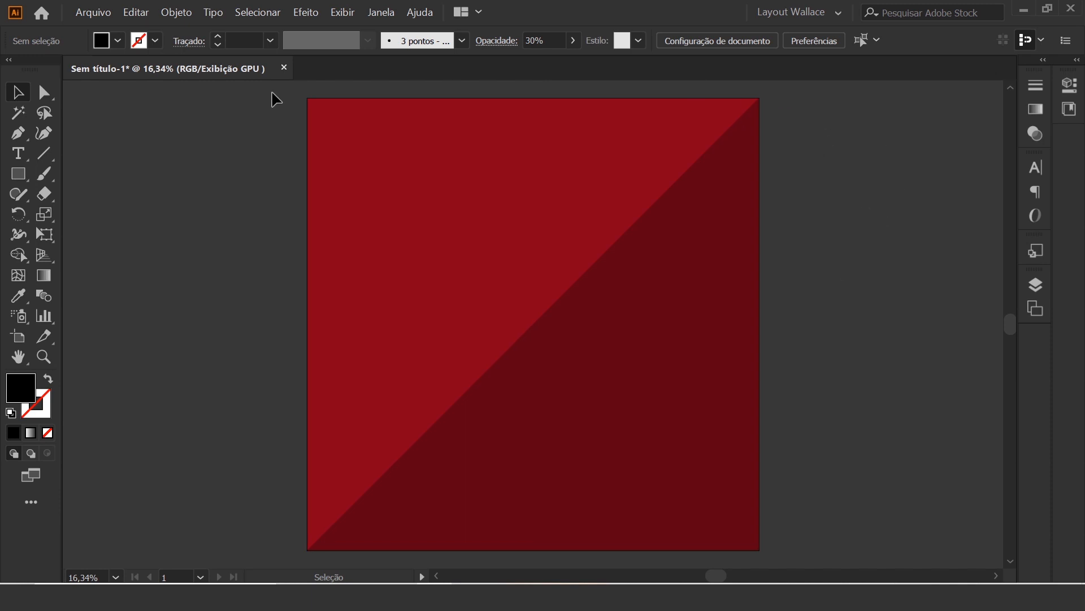
Draw a large circle with the Ellipse tool around the artboard's centre, spanning roughly two thirds of its width
click(23, 176)
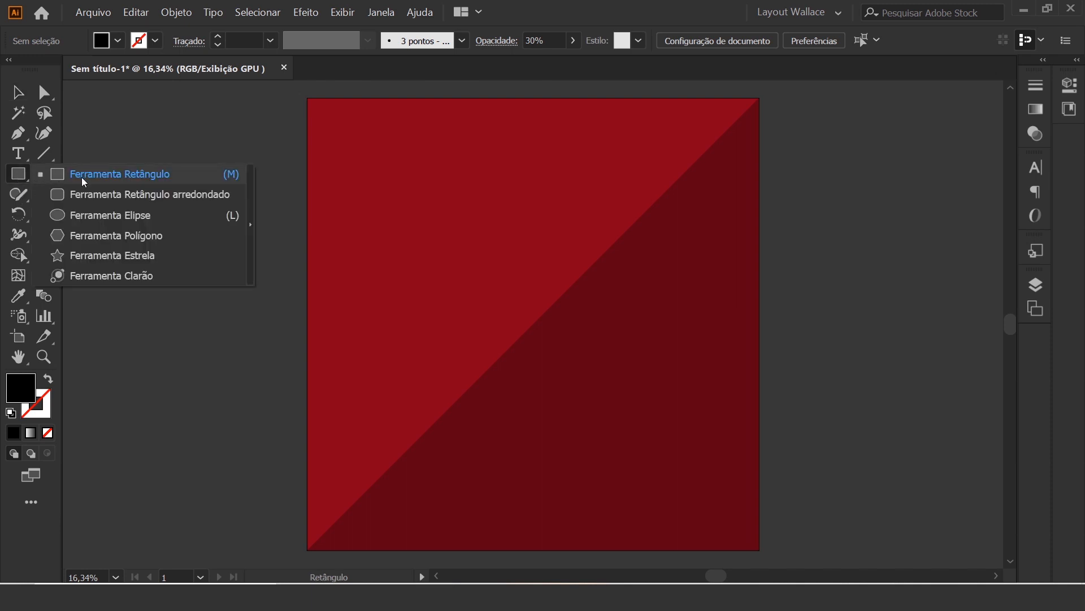
click(109, 217)
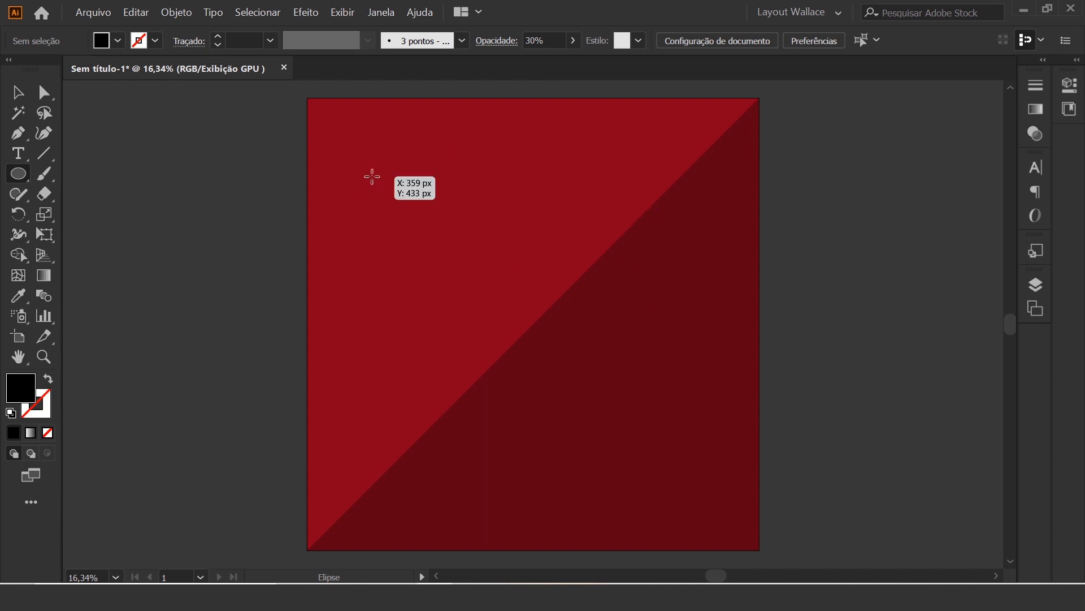
drag(371, 172, 652, 482)
key(v)
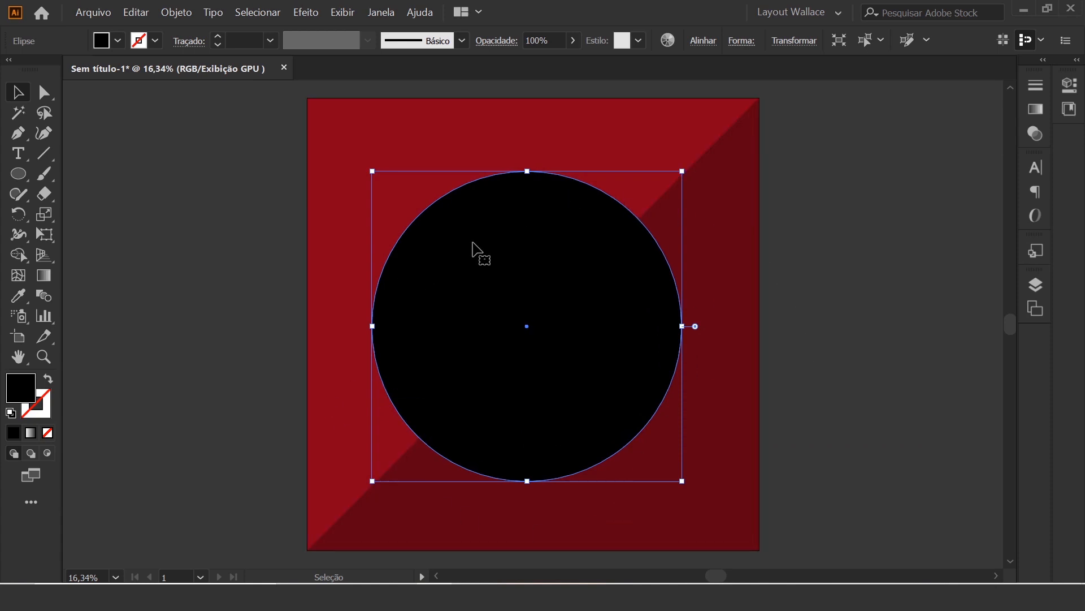
Remove the circle's fill, give it a black 10 pt stroke and deselect it
click(48, 434)
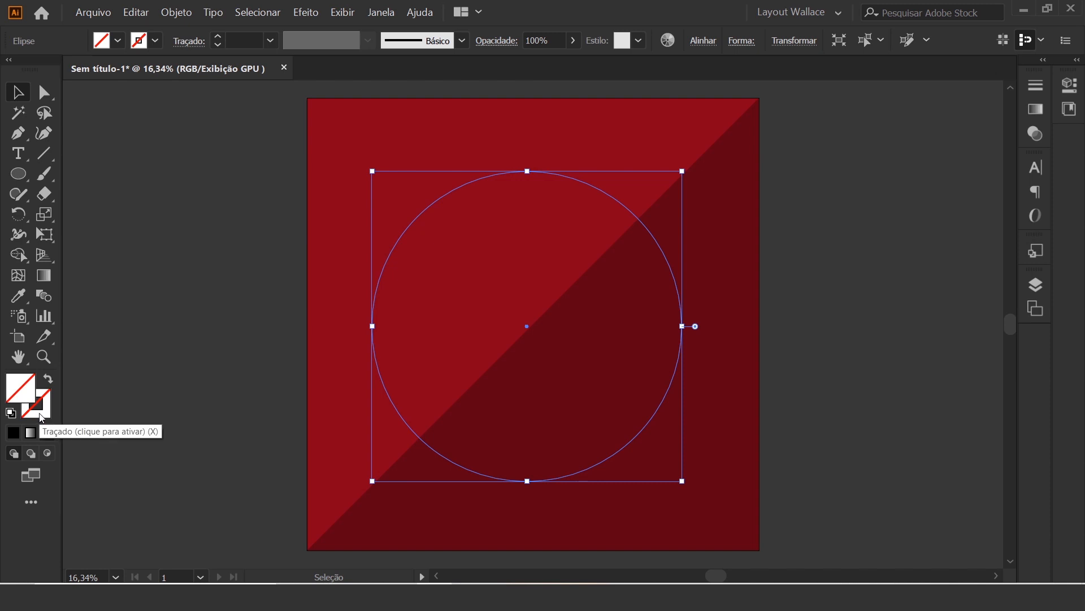
click(41, 419)
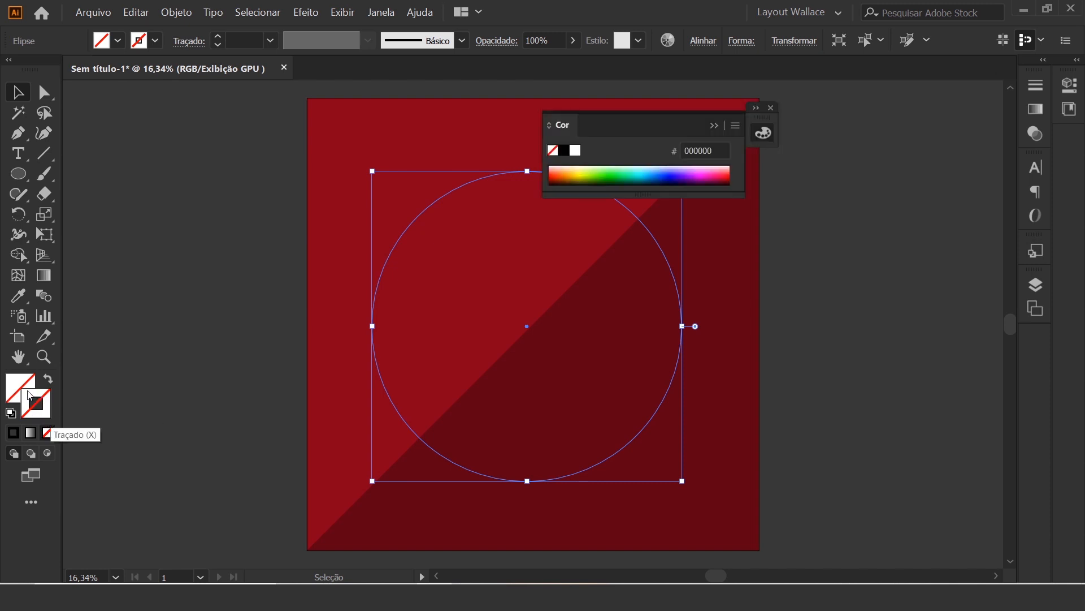
click(13, 433)
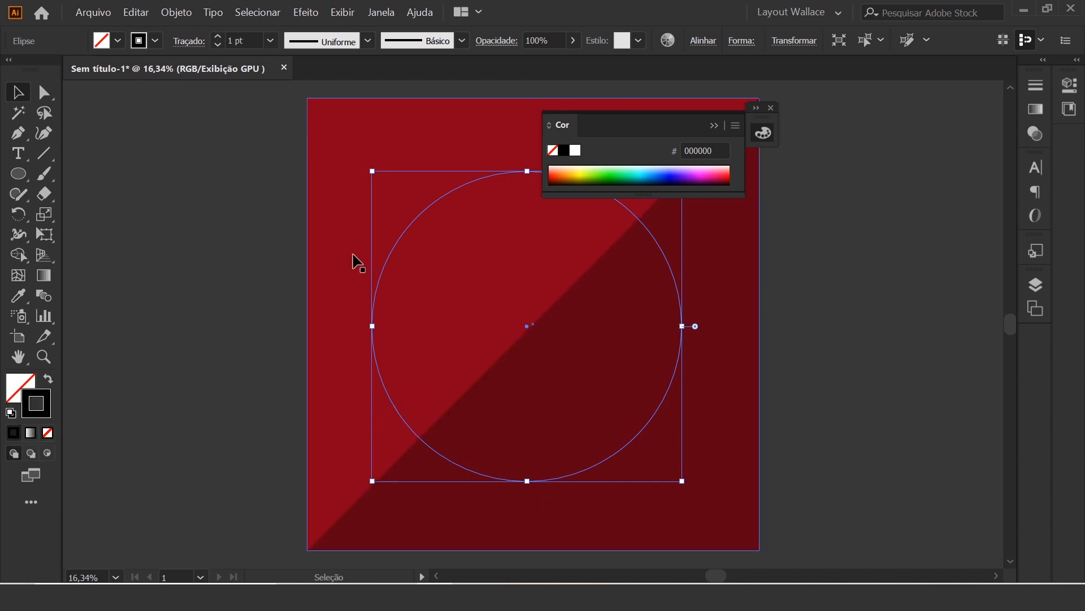
click(270, 43)
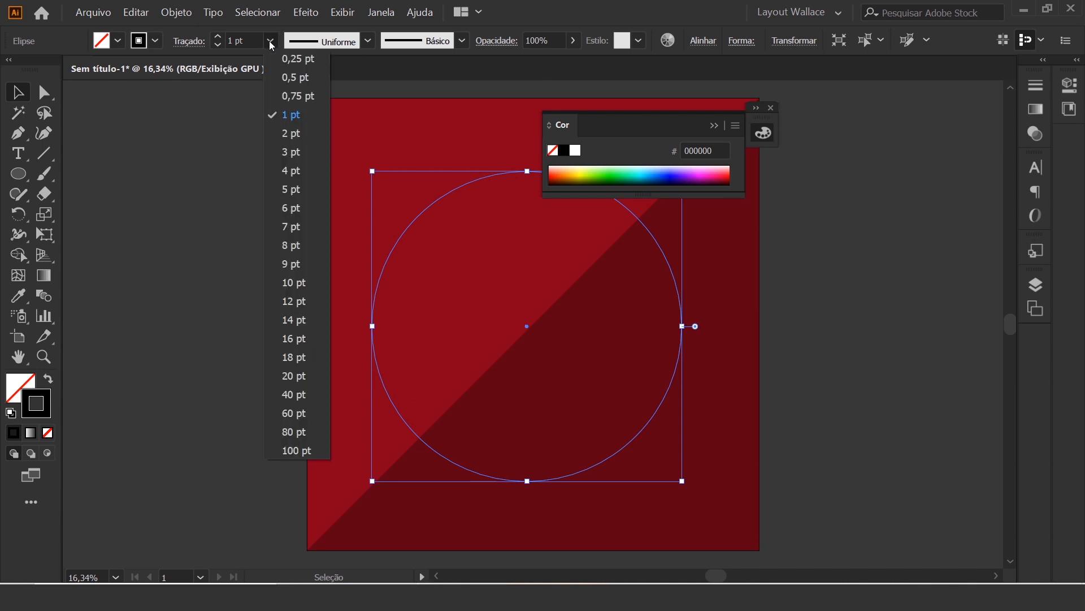
click(295, 282)
click(833, 174)
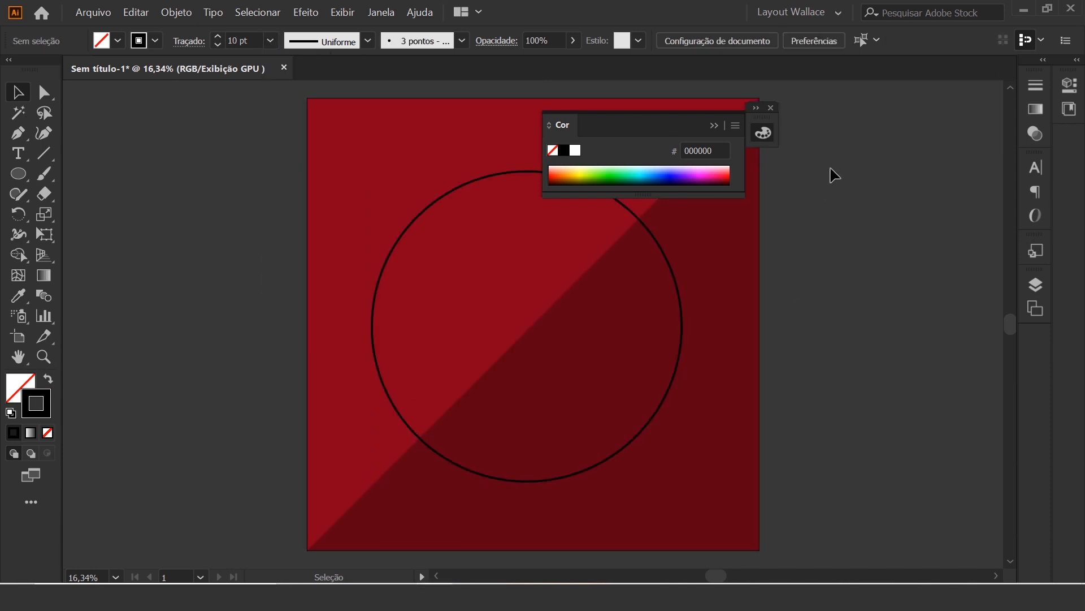
click(772, 108)
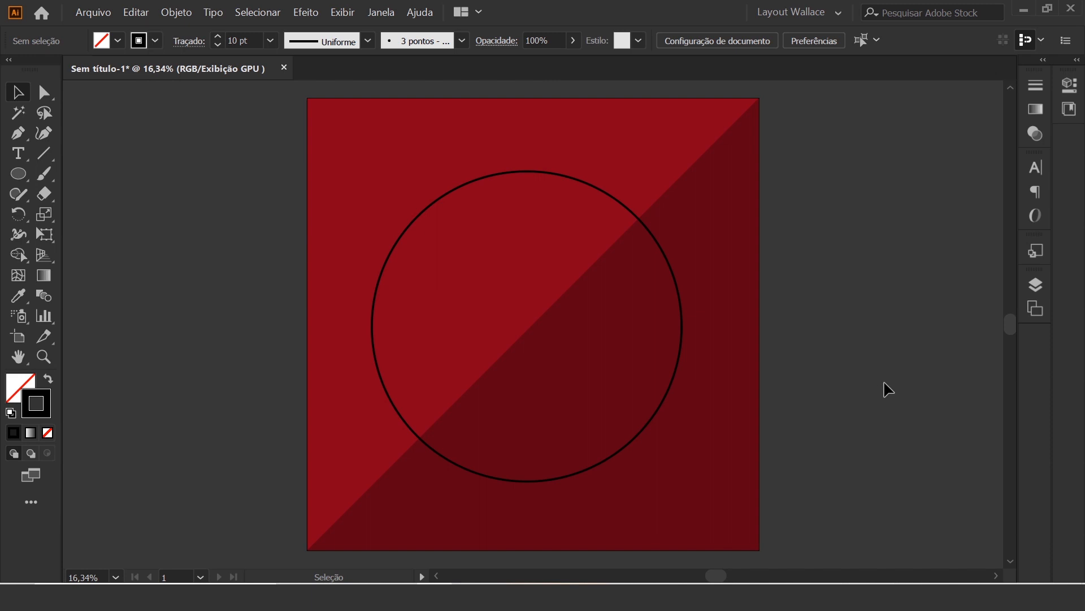
Cut the circle at two nearby points on its lower-right arc with the Scissors tool and delete the short segment between them
click(679, 291)
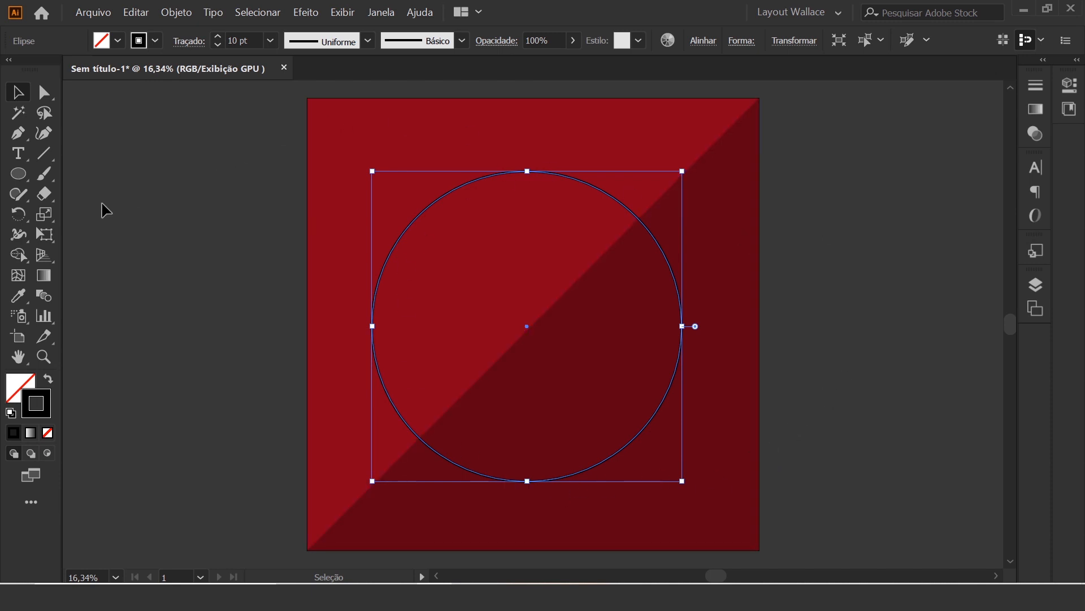
click(49, 199)
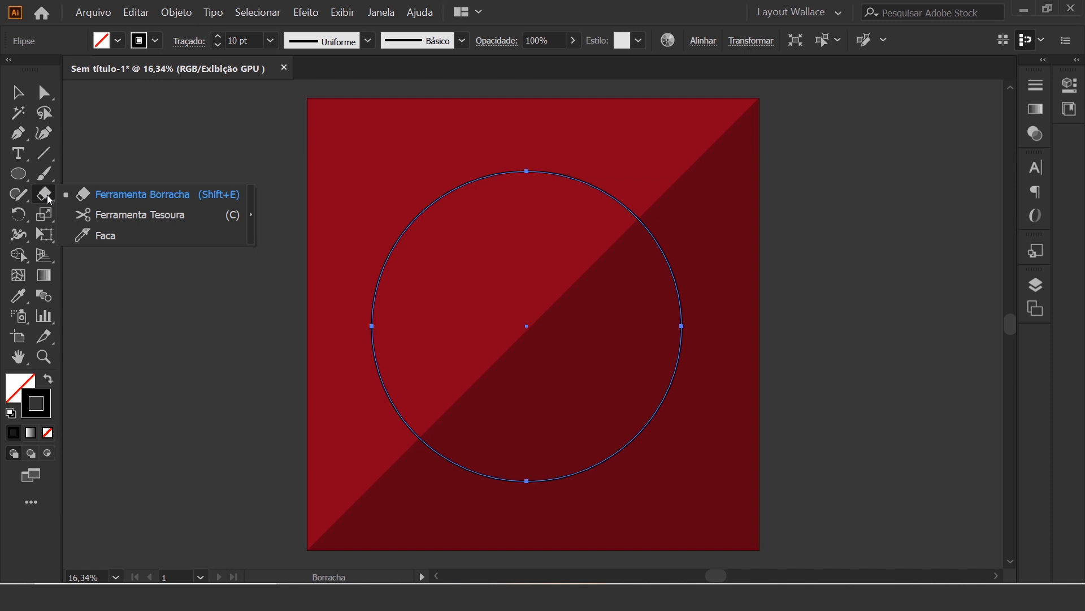
click(130, 216)
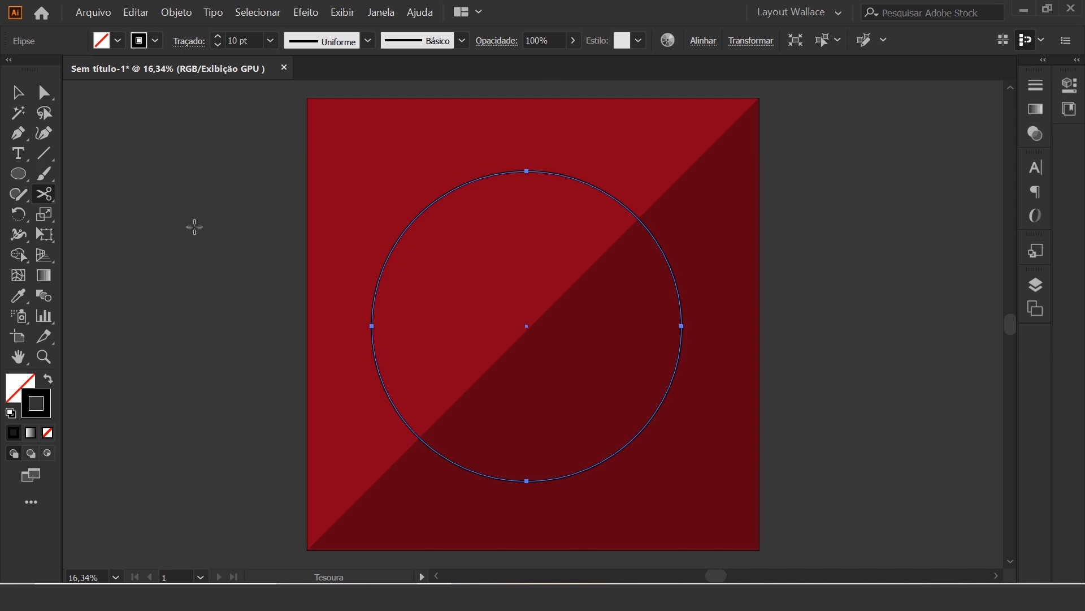
click(611, 456)
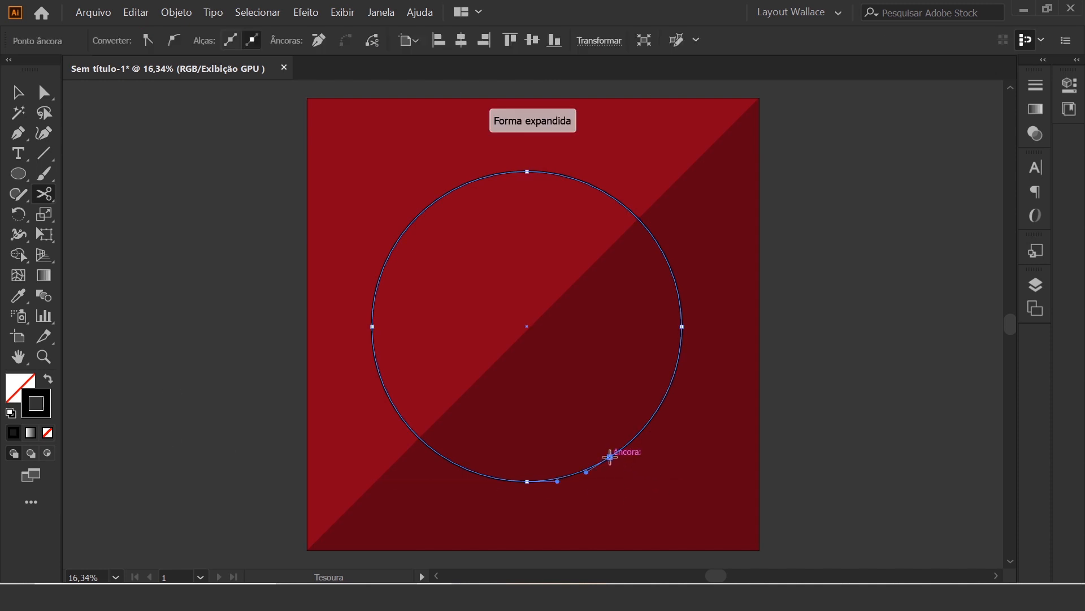
click(643, 429)
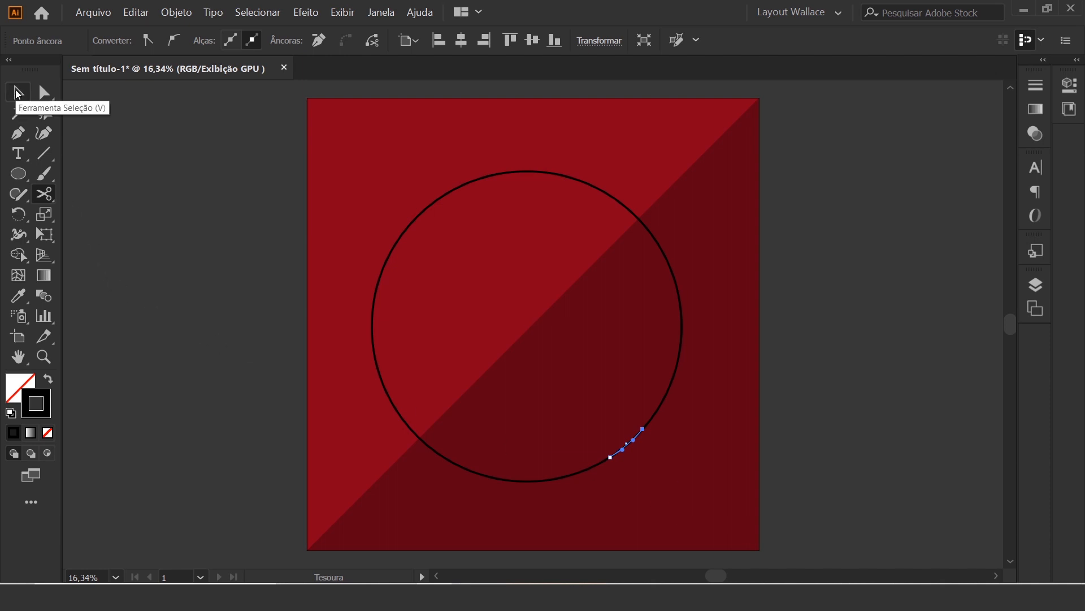
click(17, 92)
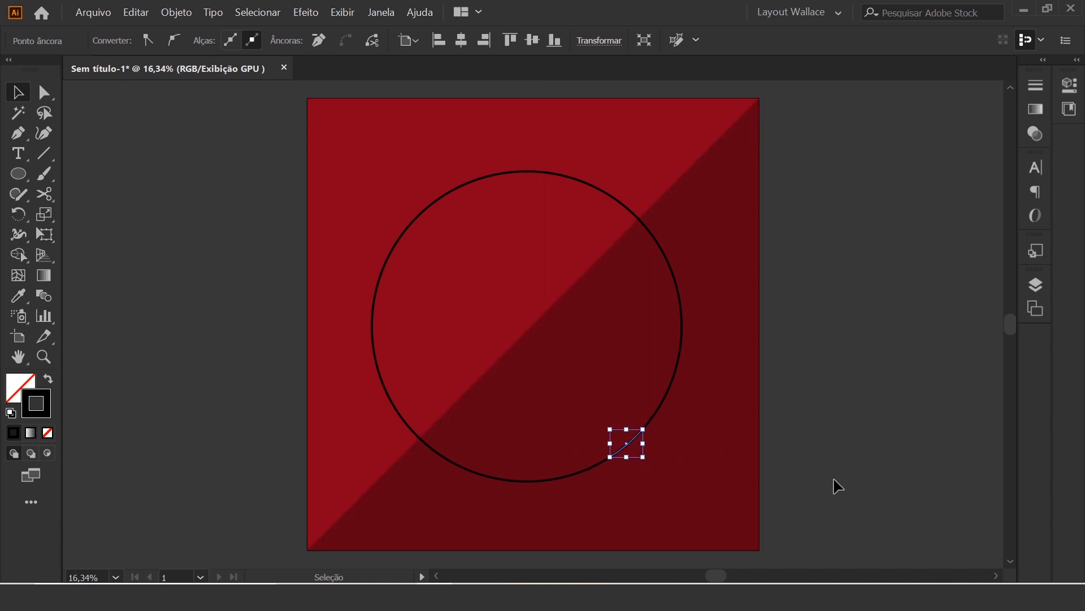
key(Delete)
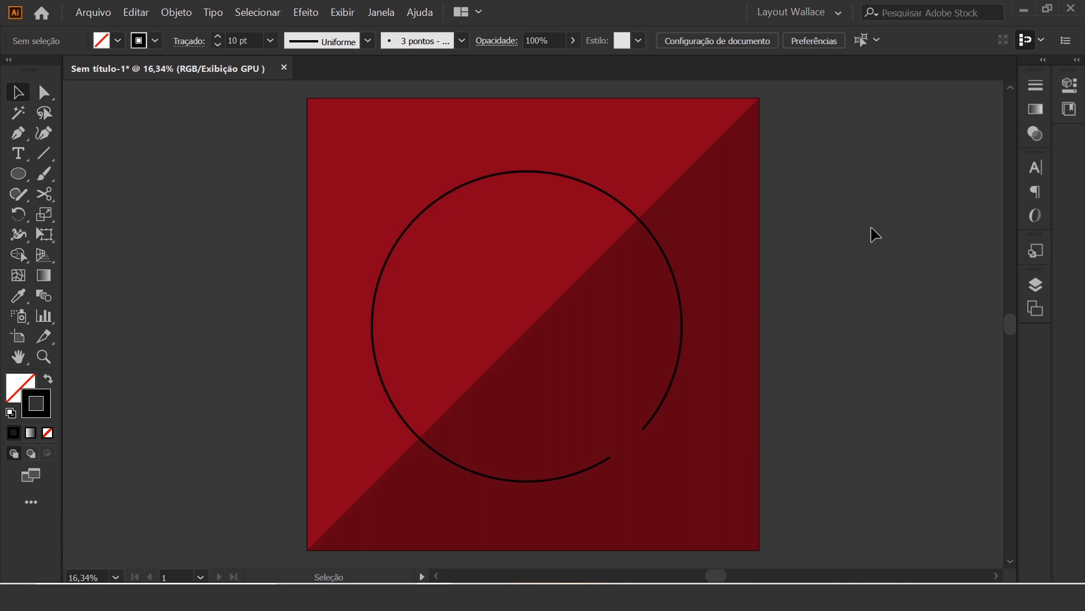
Close the circle's gap with a pointed speech-bubble tail towards the lower right using the Pen tool, and deselect the path
click(19, 136)
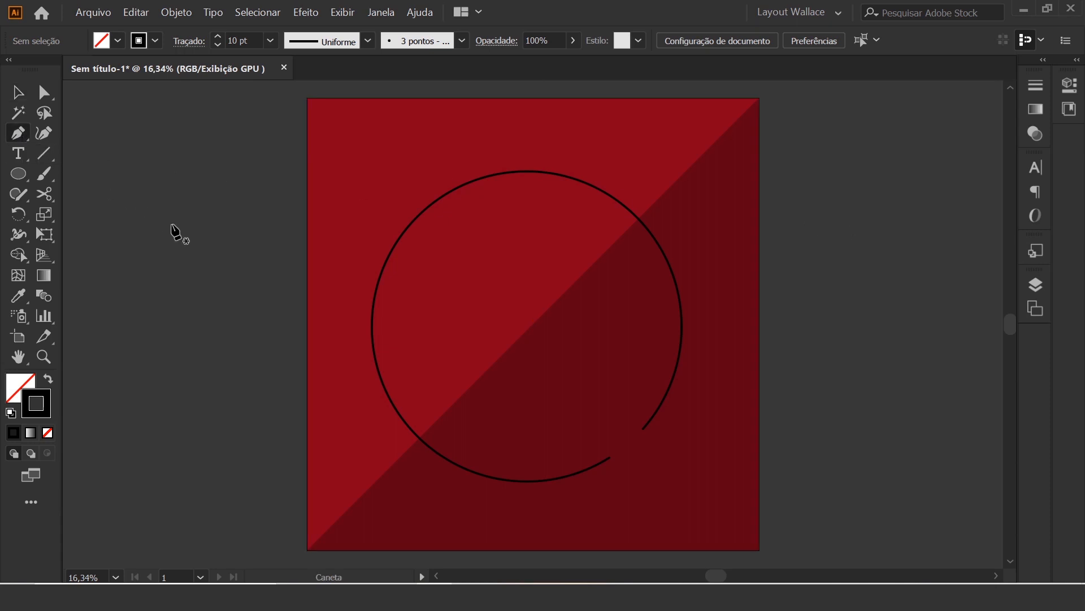
click(610, 456)
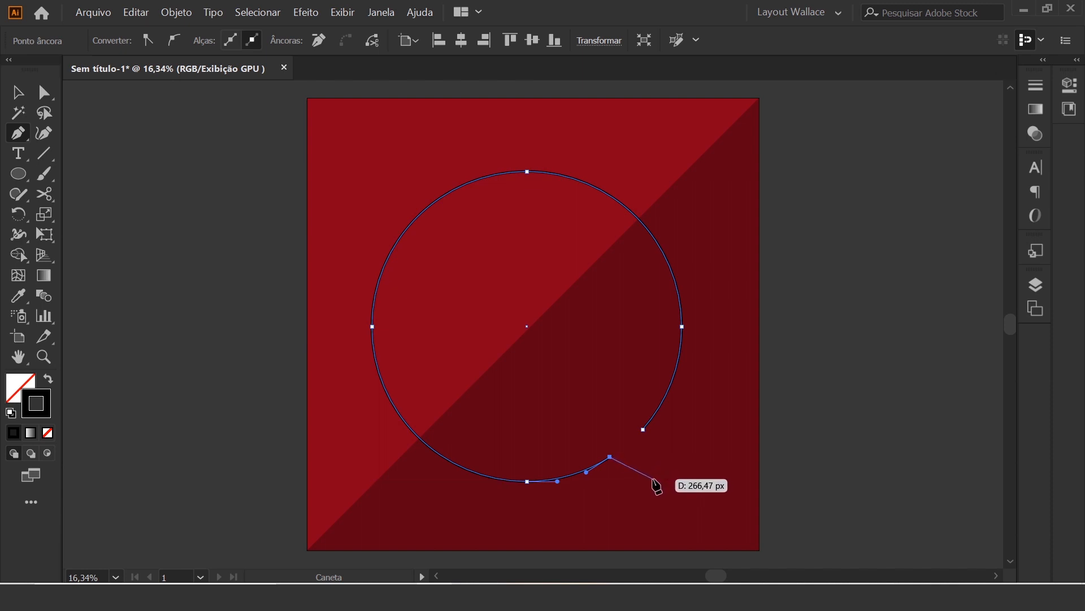
click(653, 480)
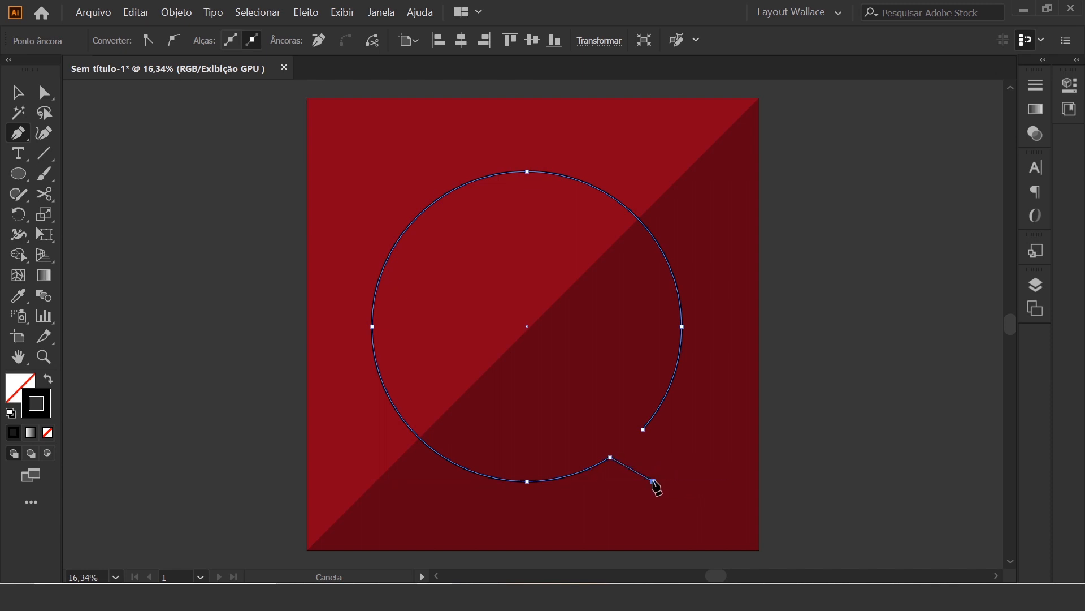
click(643, 430)
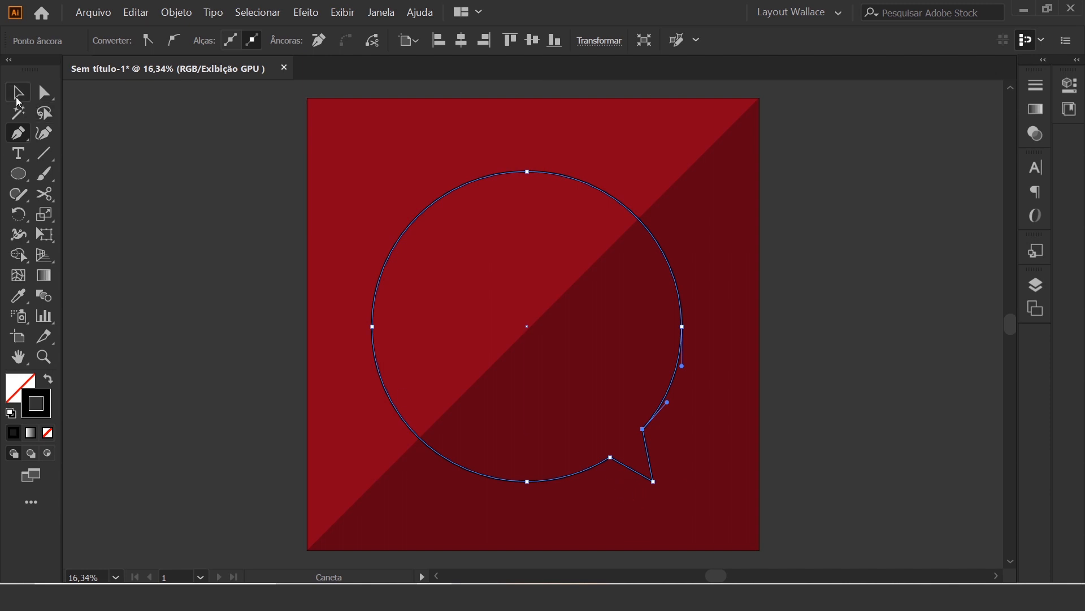
click(18, 94)
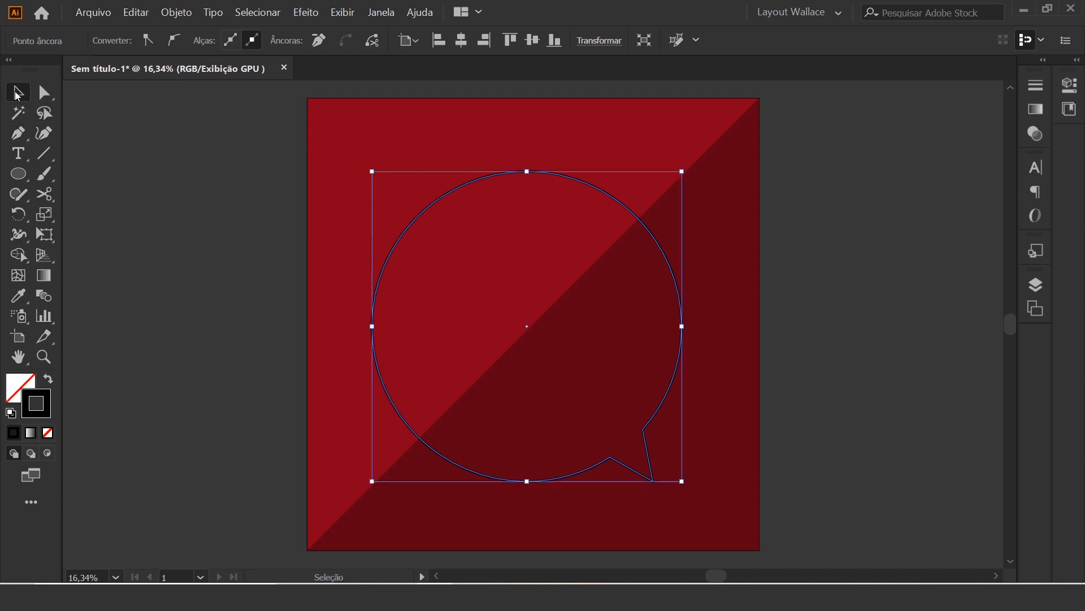
click(811, 405)
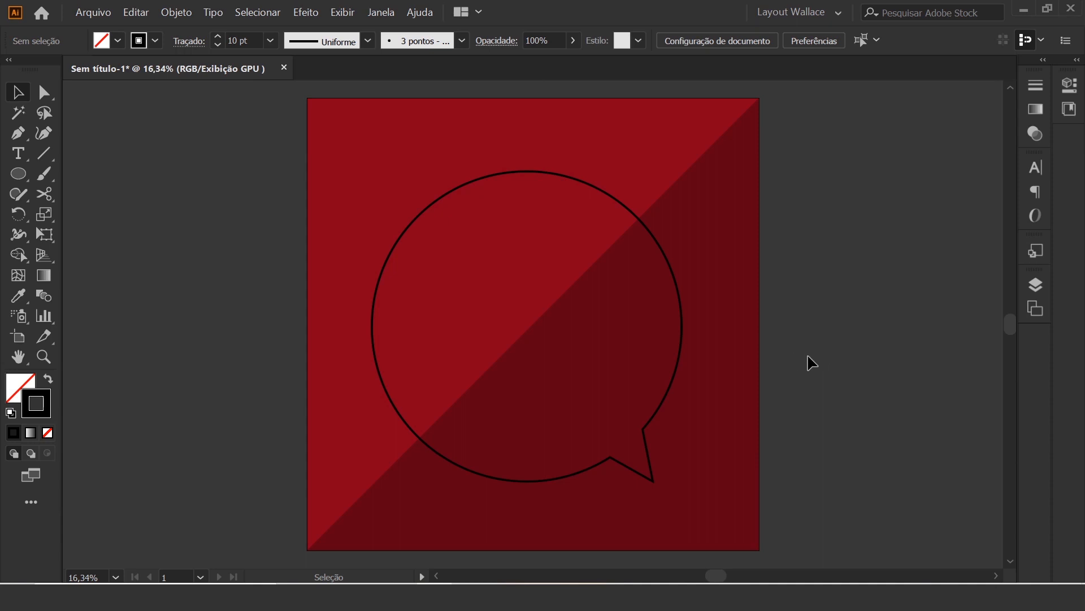
Remove the speech bubble's stroke and fill it with orange ff8100
click(645, 435)
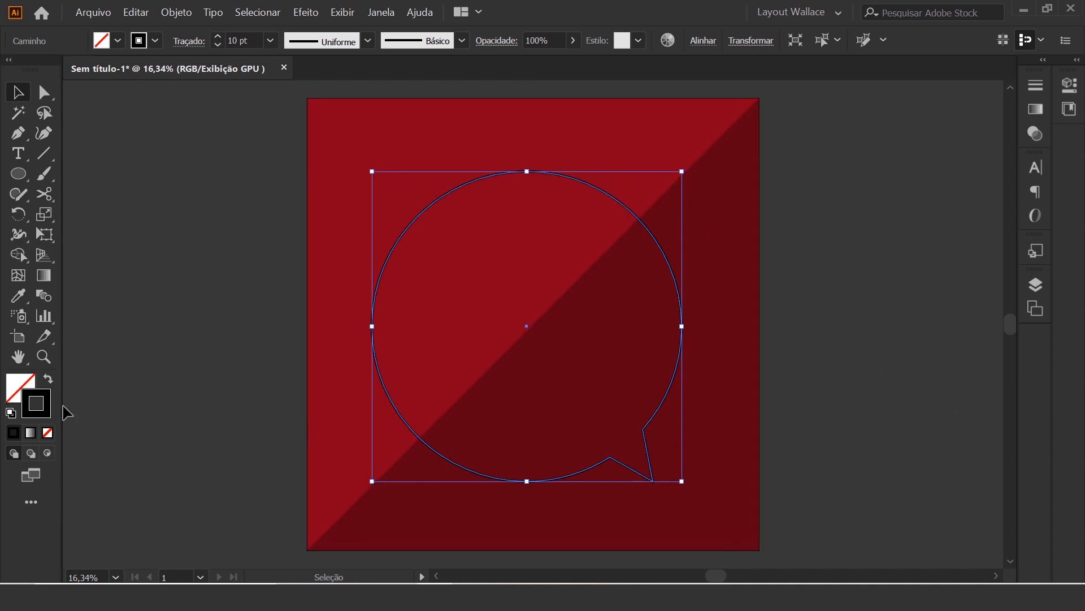
click(48, 433)
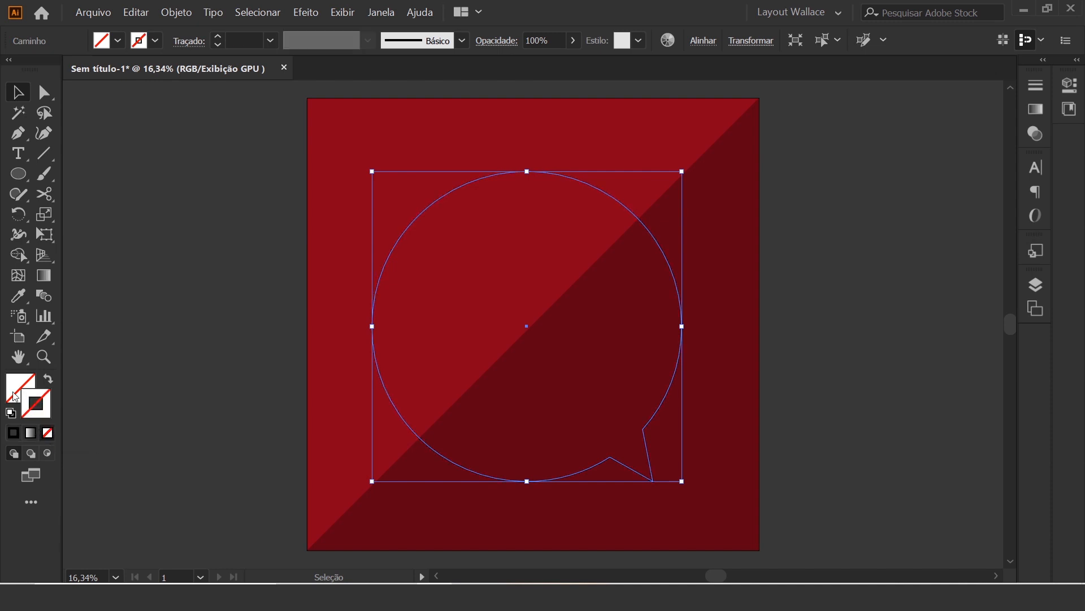
click(16, 396)
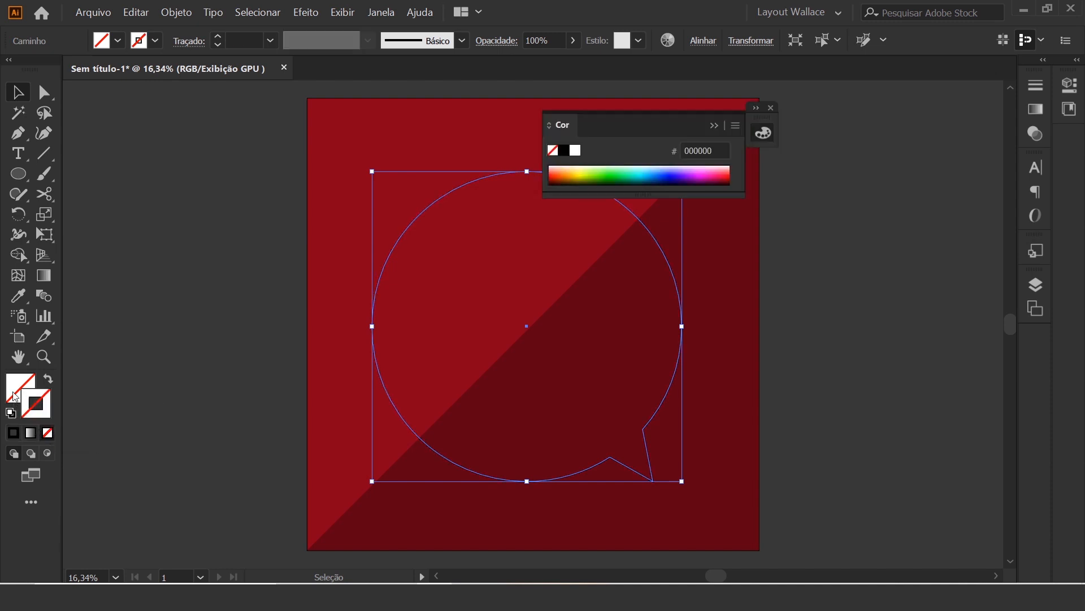
click(15, 436)
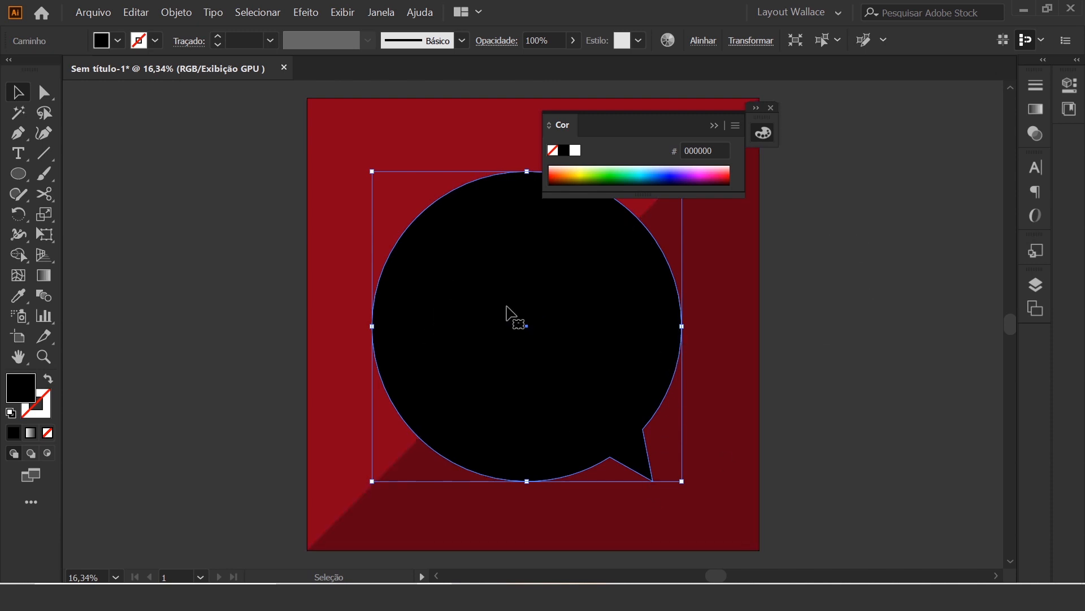
click(578, 170)
click(567, 172)
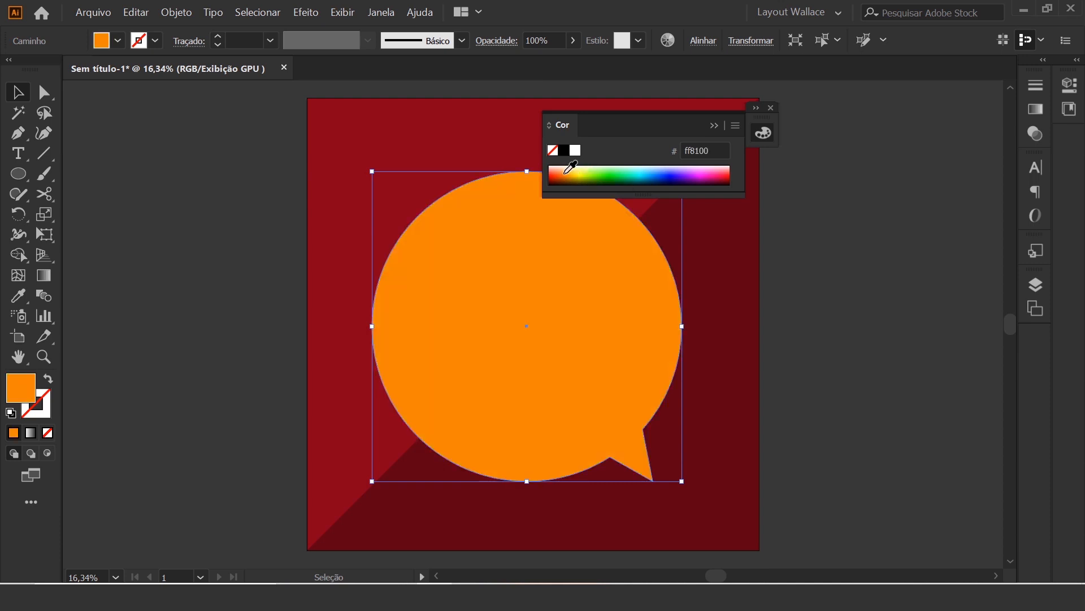
click(771, 108)
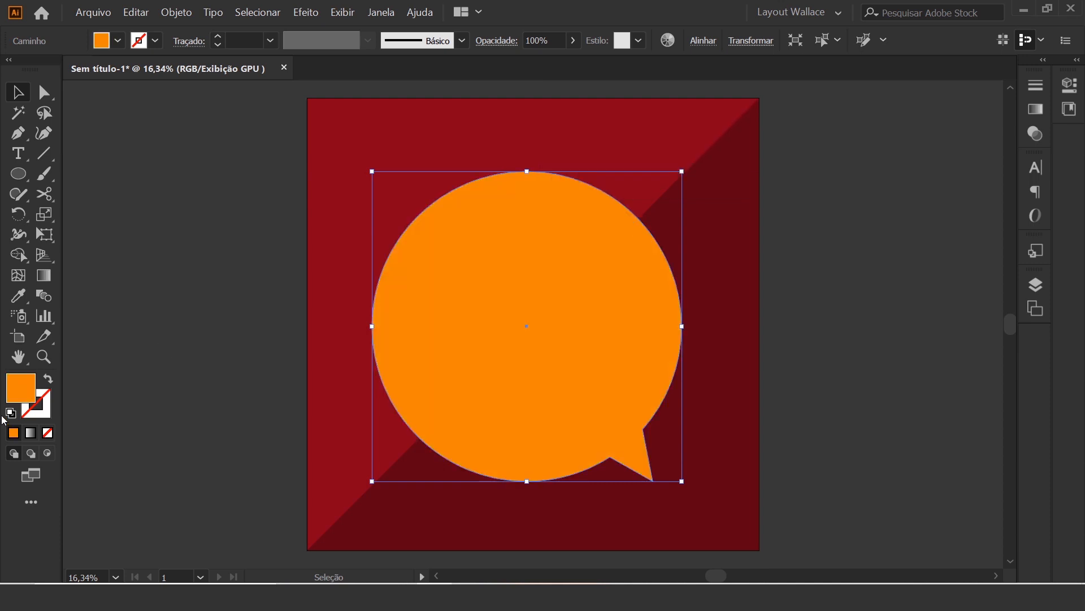
Change the speech bubble's fill to a deeper orange, ef6d0c, and deselect it
double_click(21, 389)
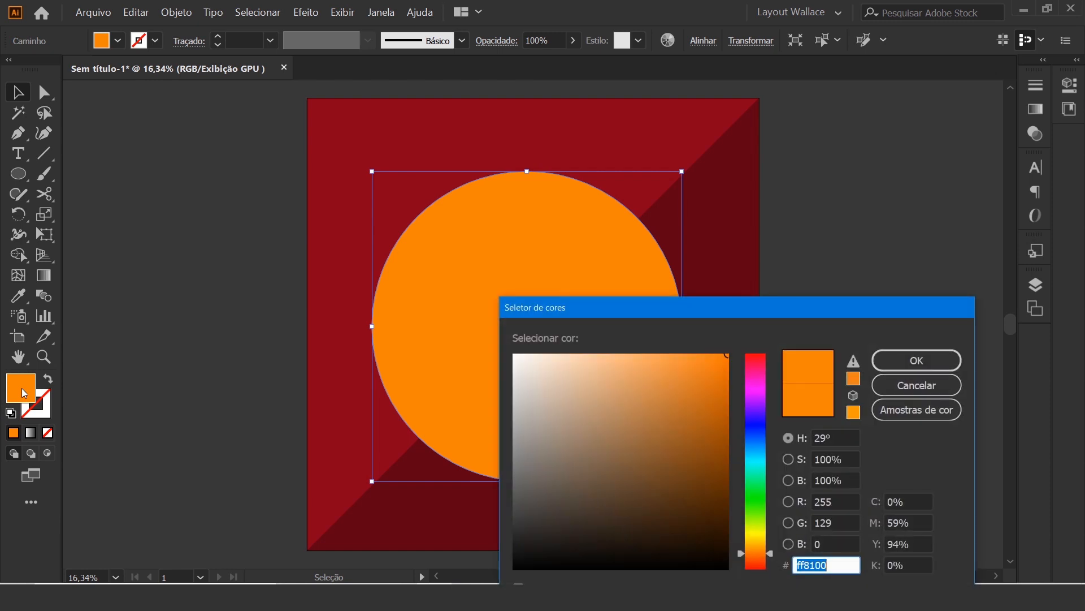
drag(723, 356, 724, 368)
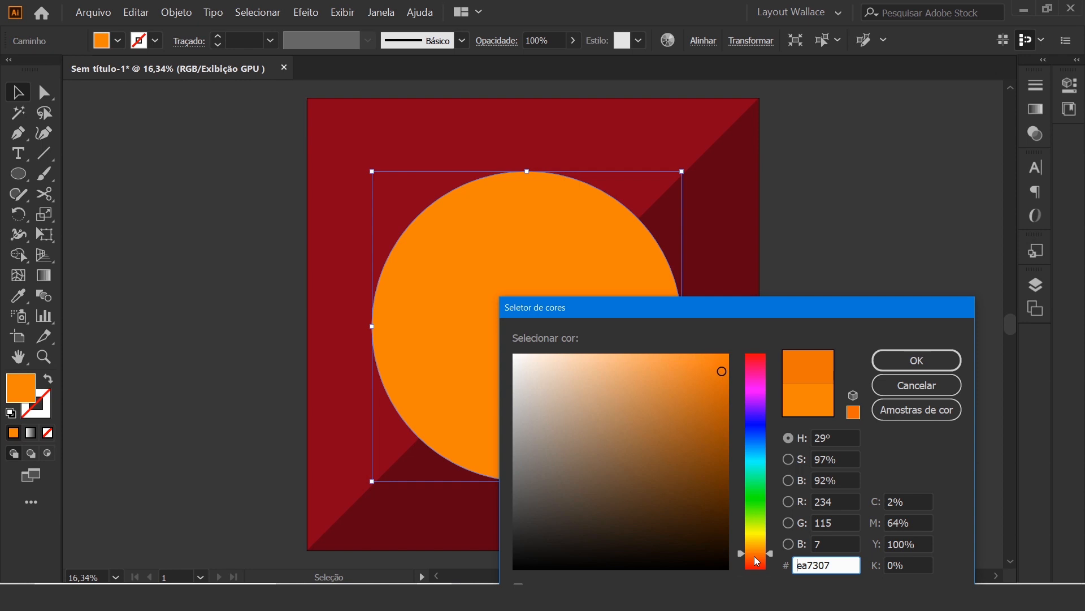
drag(752, 553, 748, 555)
drag(714, 365, 718, 367)
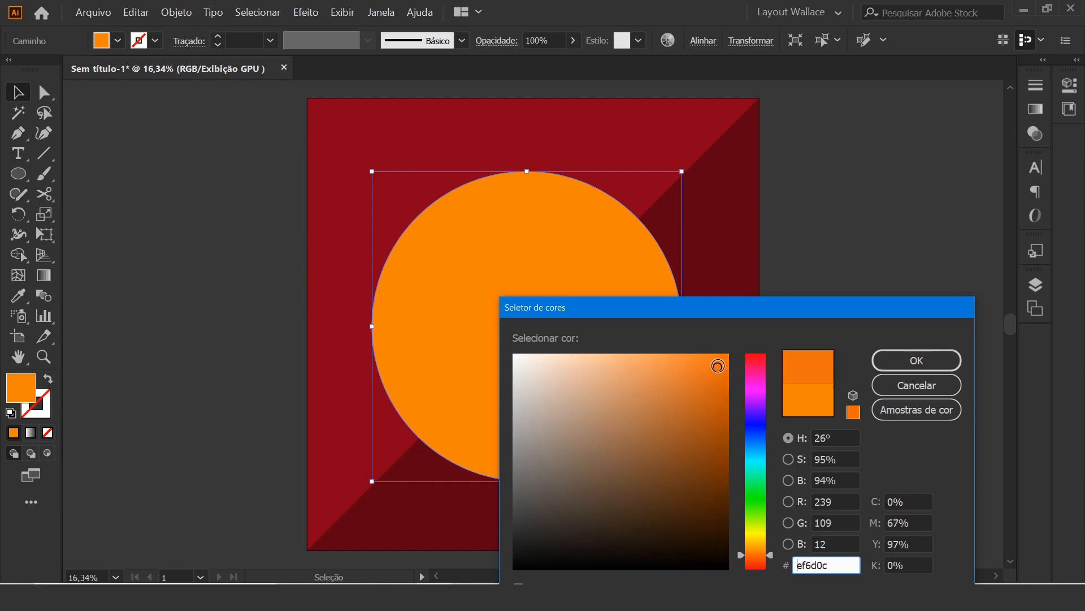
click(891, 363)
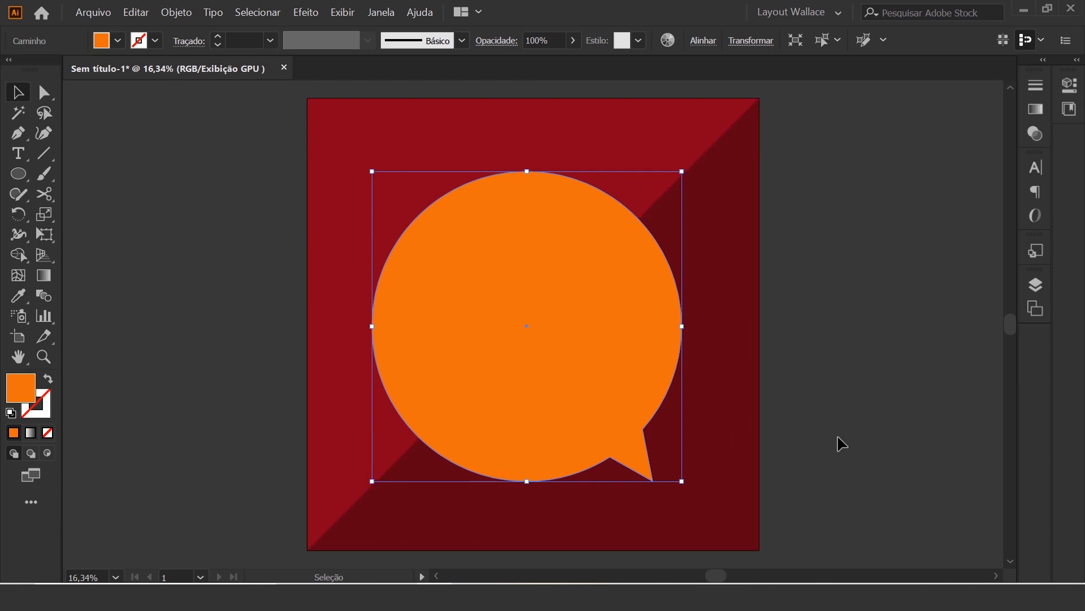
click(837, 337)
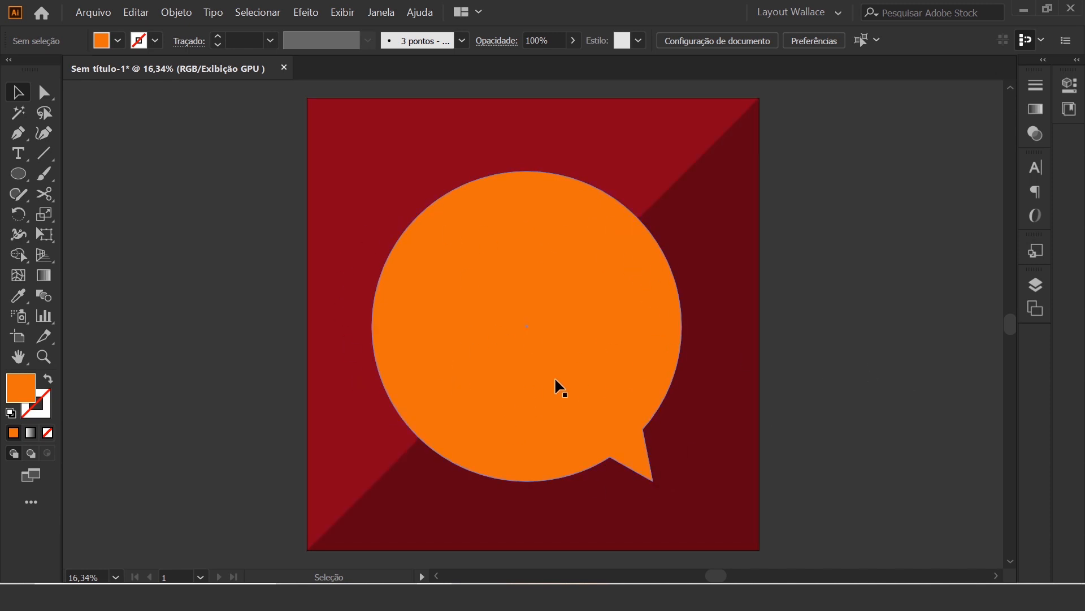
Add a gradient mesh point at the speech bubble's centre, colour it light orange ffb41f, and deselect the bubble
click(18, 276)
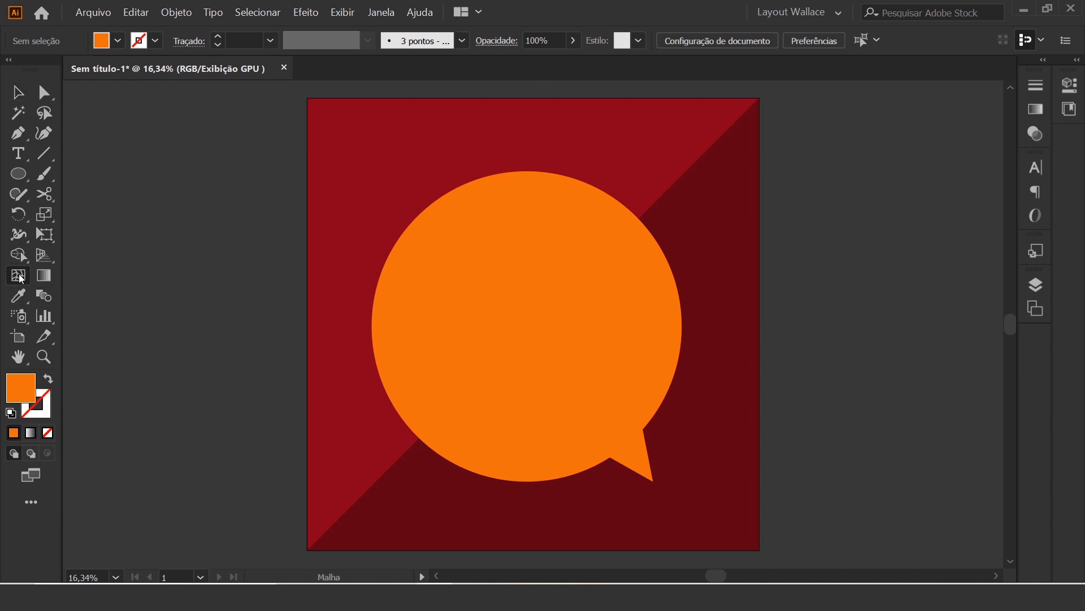
click(528, 327)
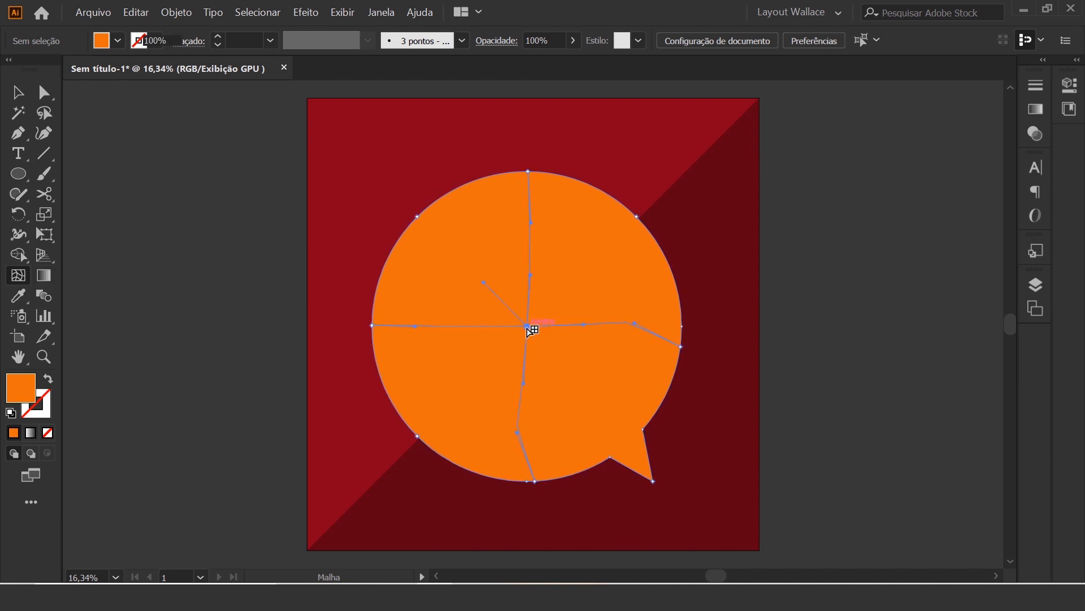
double_click(22, 389)
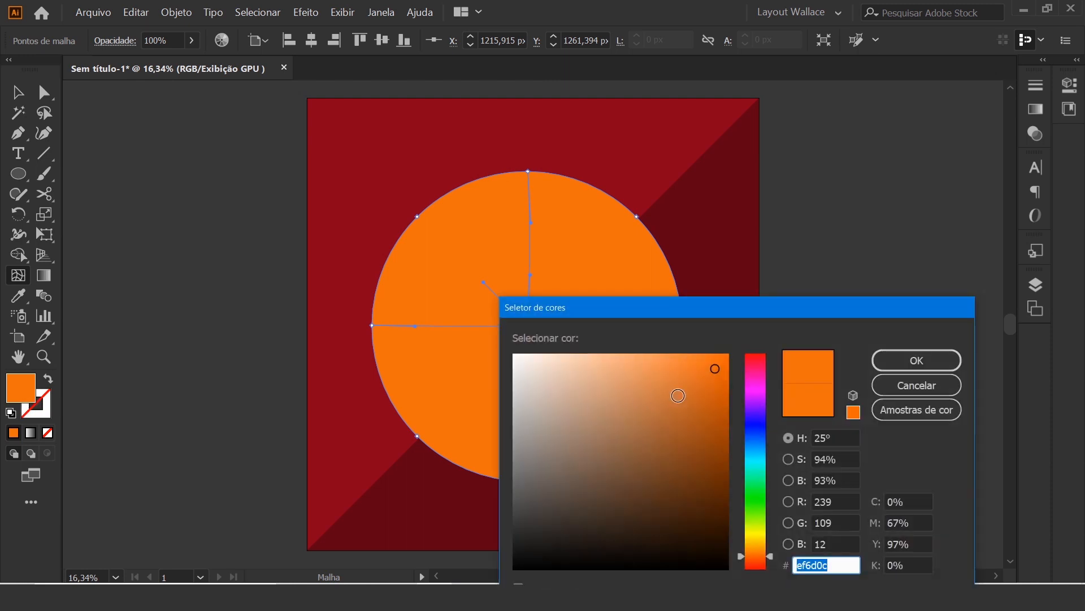
click(754, 550)
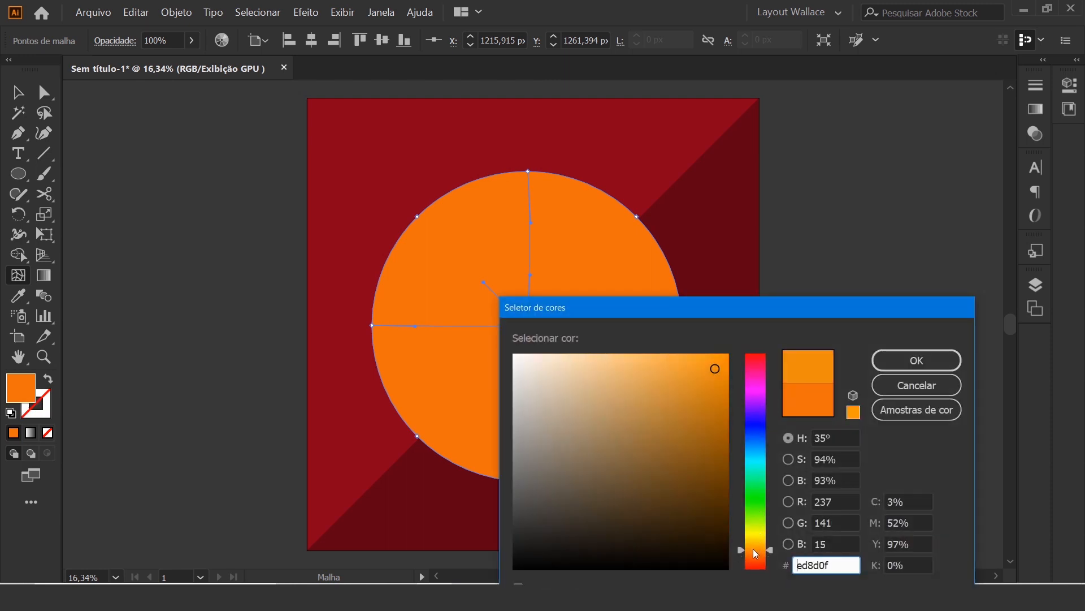
click(754, 547)
drag(707, 399, 703, 354)
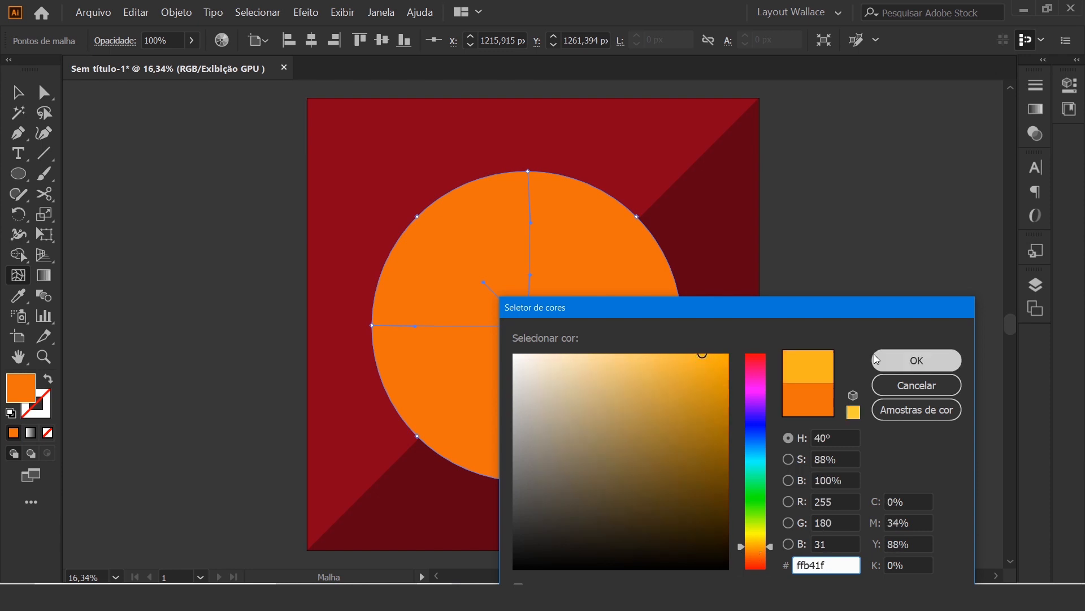
click(916, 361)
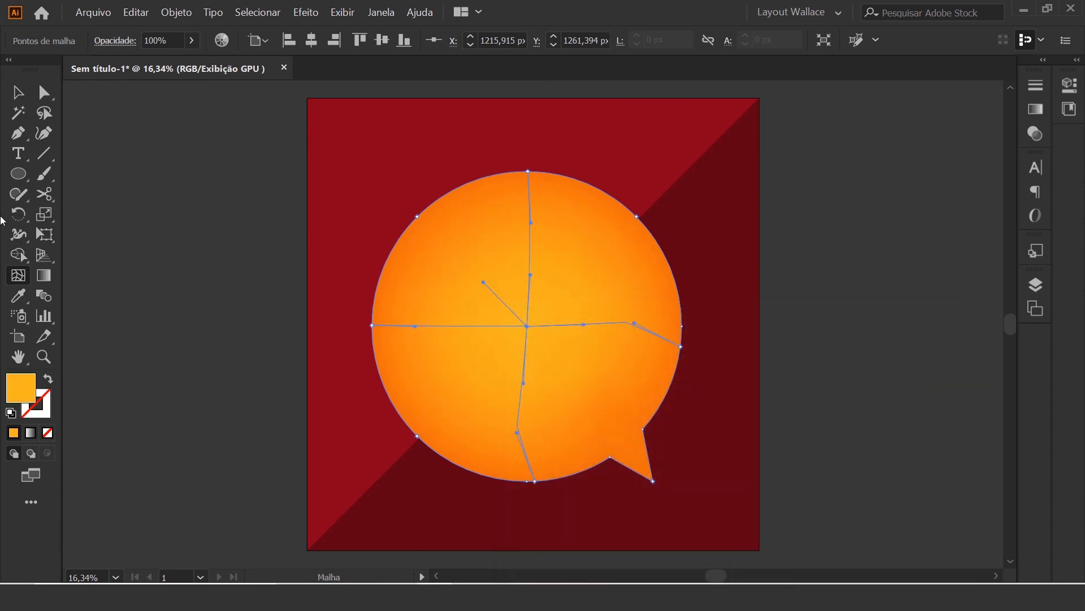
click(18, 92)
click(182, 243)
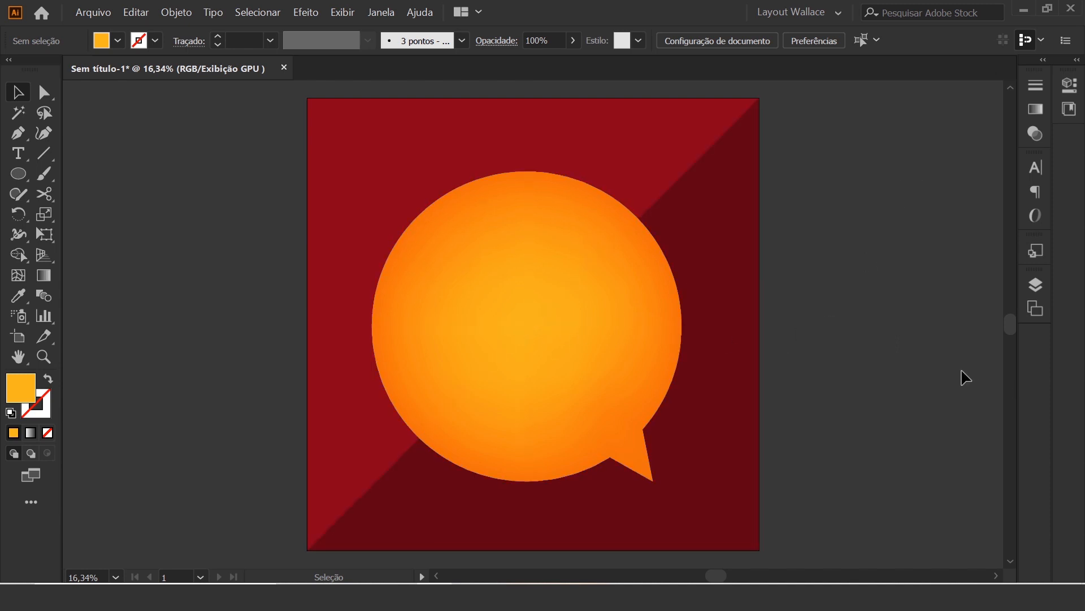
Centre the speech bubble horizontally with the red background and clear the selection
click(585, 292)
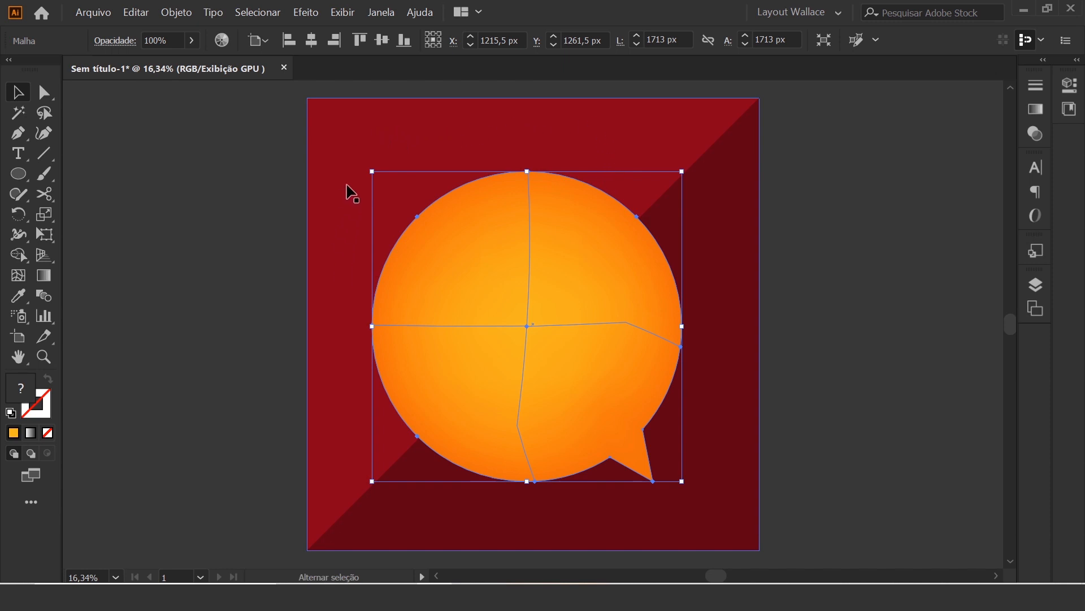
shift+click(356, 142)
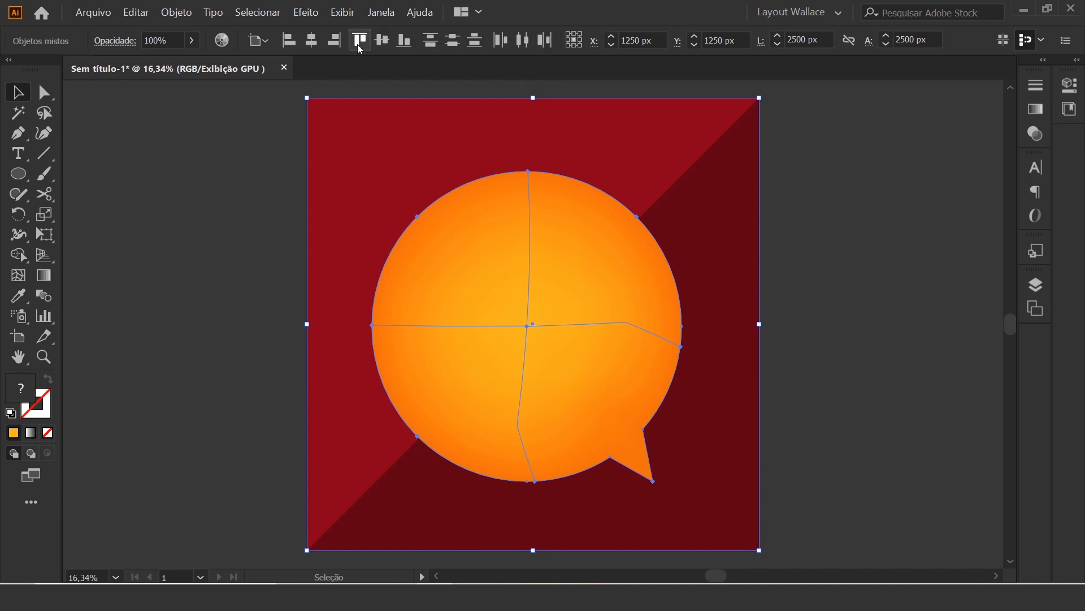
click(311, 41)
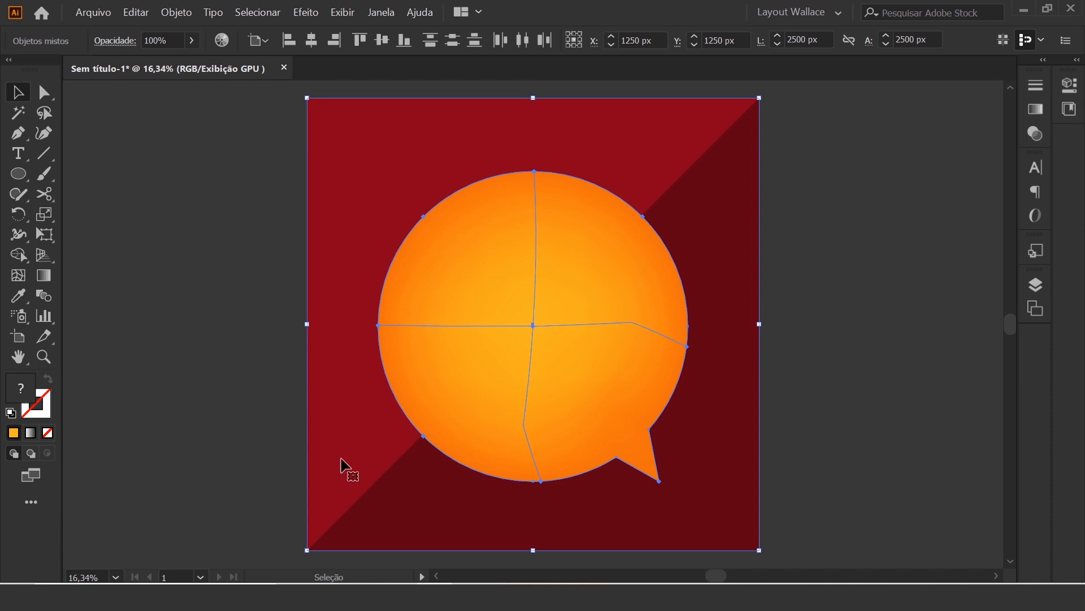
click(828, 337)
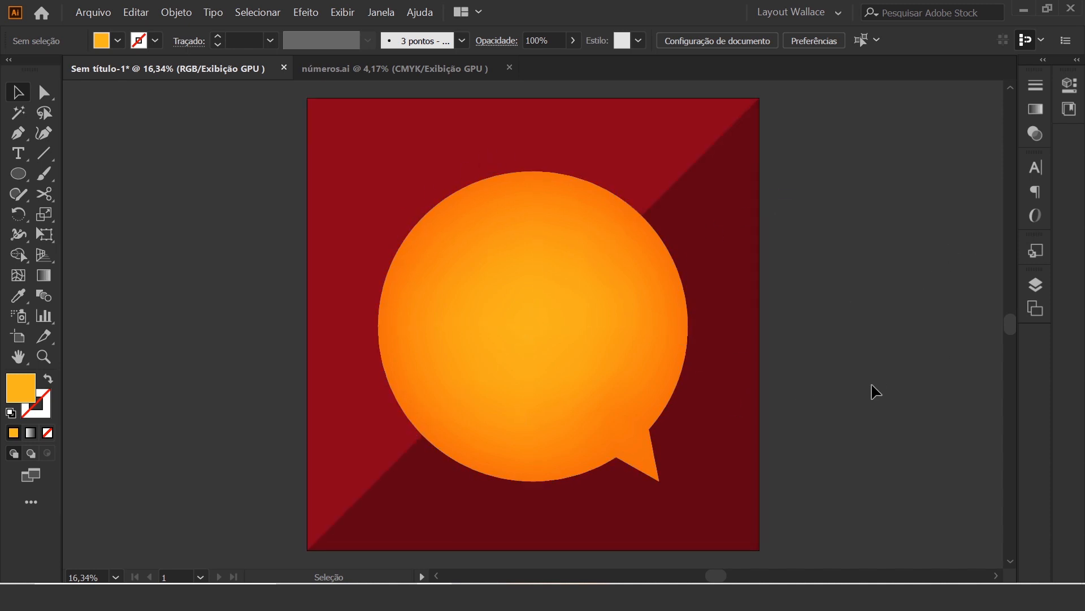
Look over the number artwork in números.ai and close that document
click(413, 72)
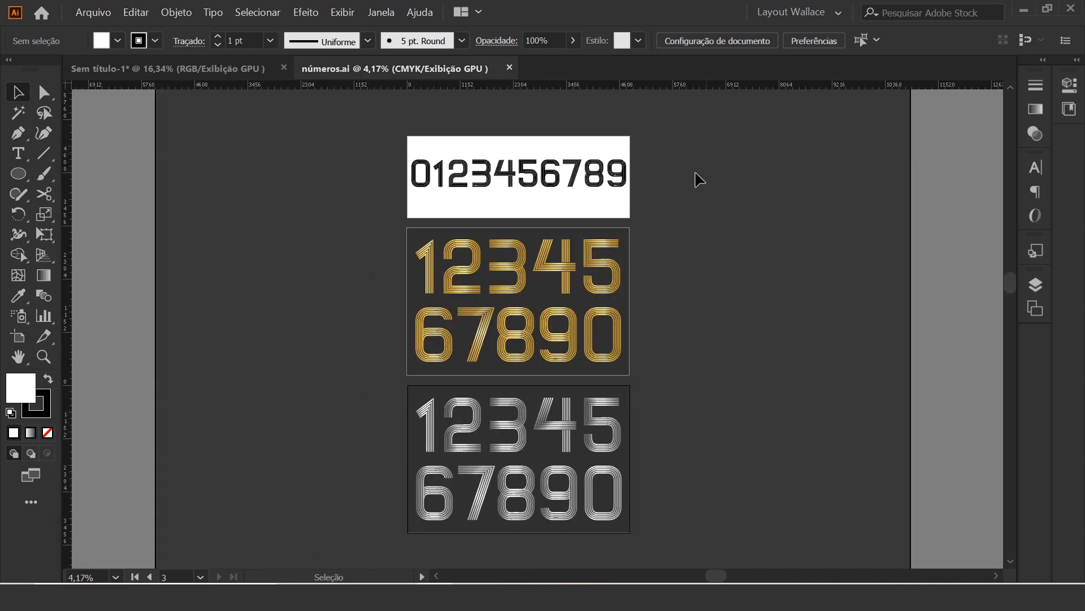
click(510, 68)
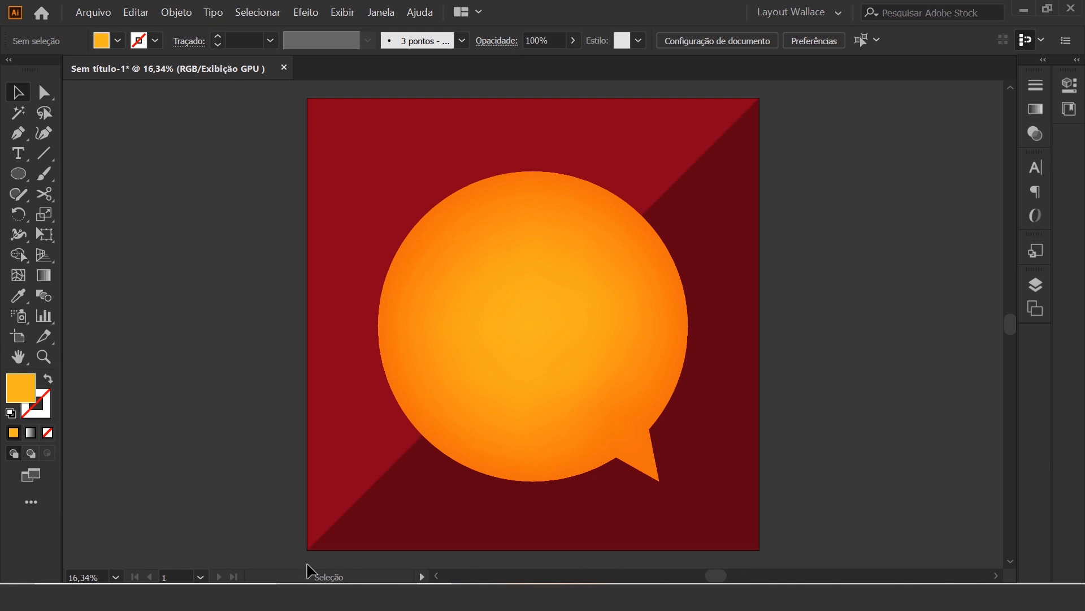
Switch to the DaFont website in the browser and open the Sans Serif category under Básica
key(alt+Tab)
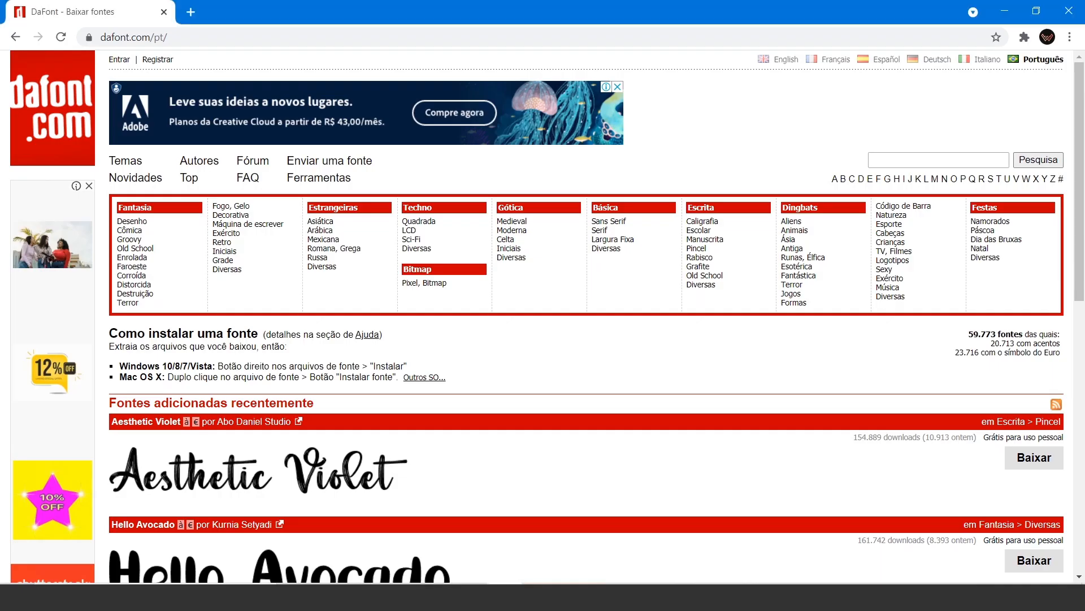
click(102, 38)
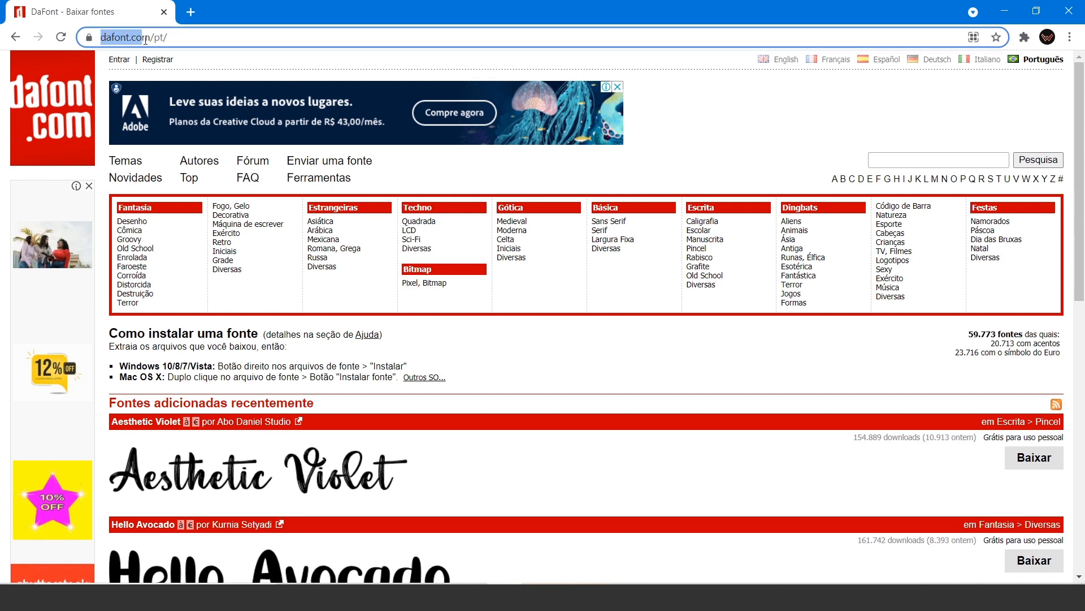
drag(150, 38, 151, 38)
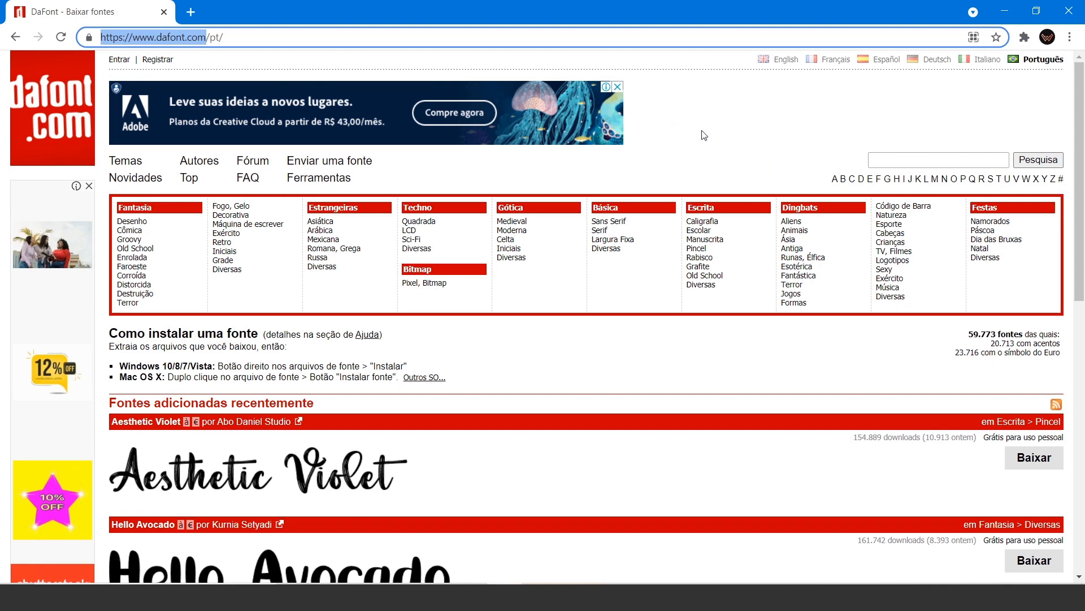
click(777, 108)
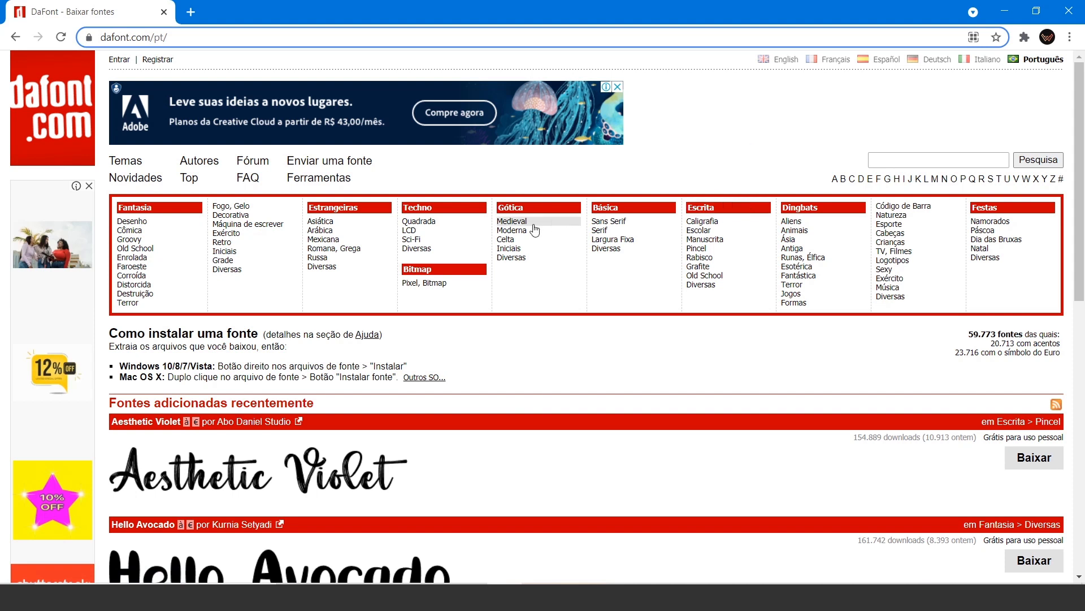
click(618, 223)
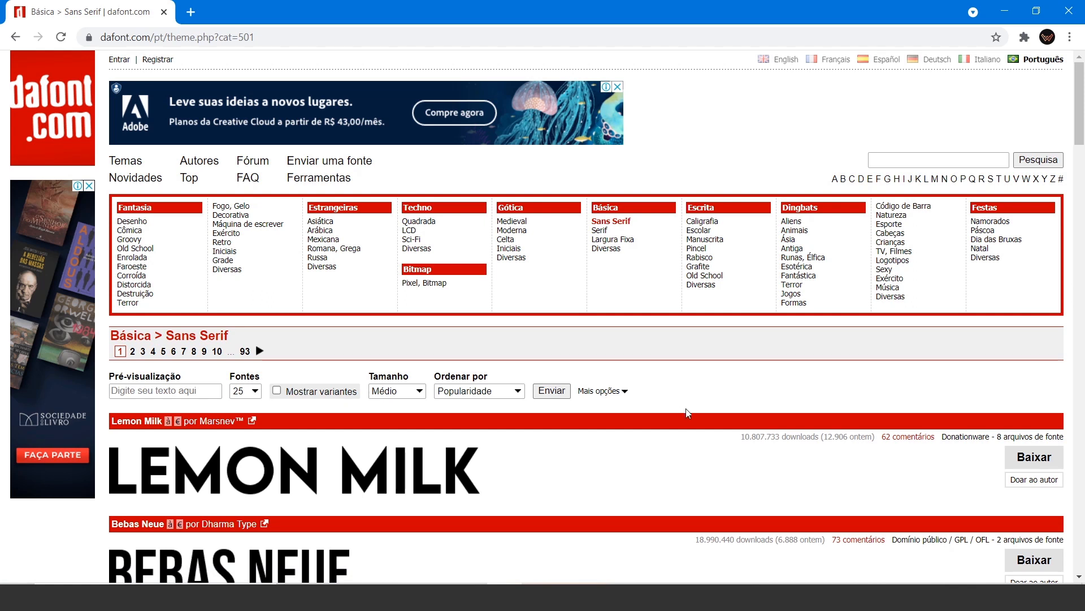
Filter the Sans Serif fonts to only Domínio público / GPL / OFL and 100% Grátis licences
scroll(672, 370, down, 1)
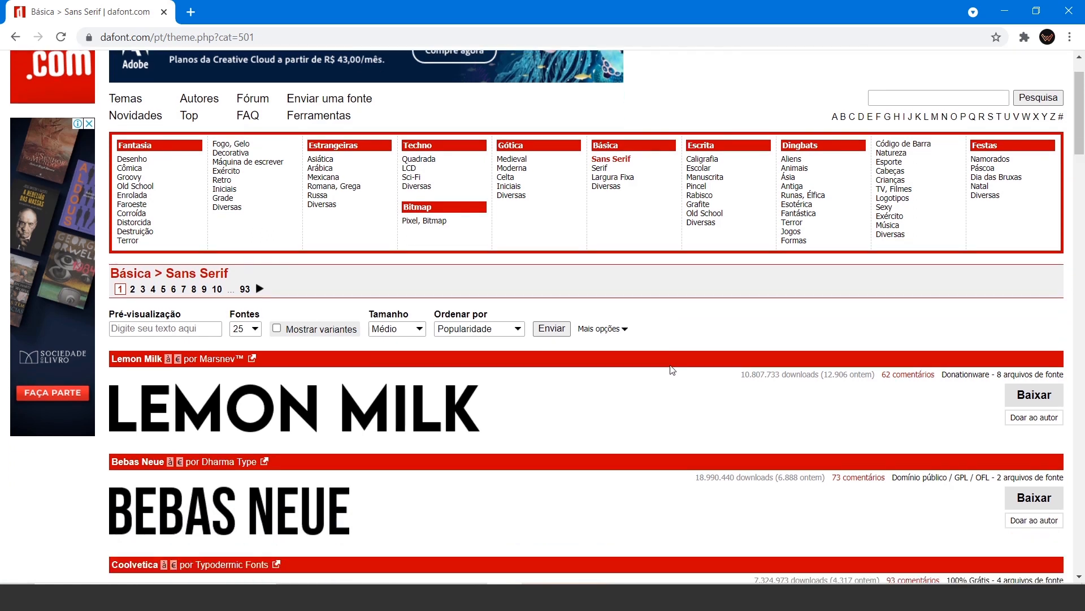
click(605, 327)
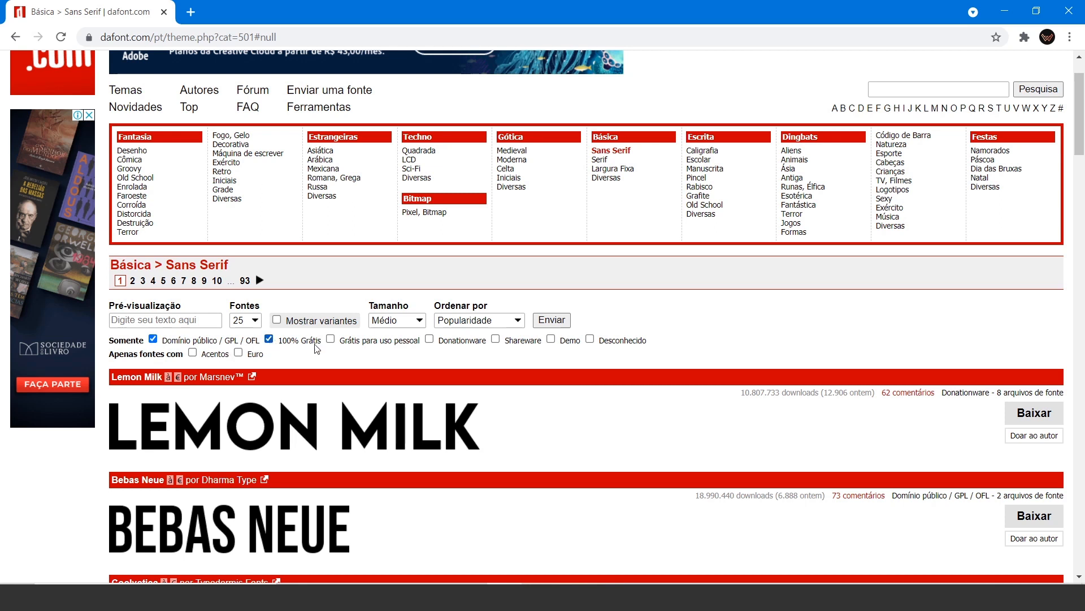
click(556, 324)
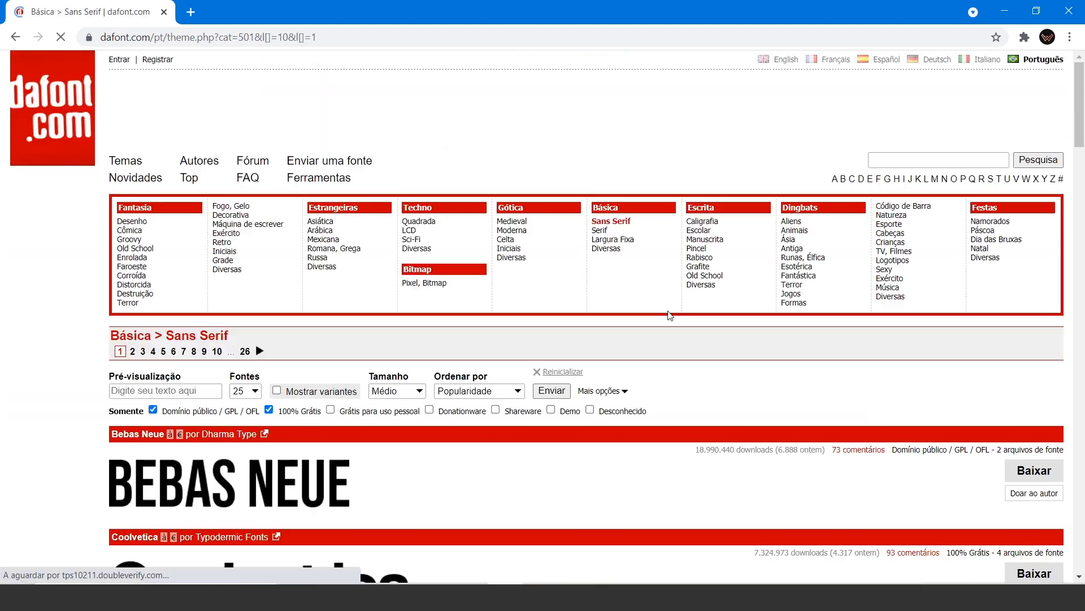
Download the Bebas Neue font and open the bebas_neue.zip archive from the Downloads folder
scroll(825, 429, down, 2)
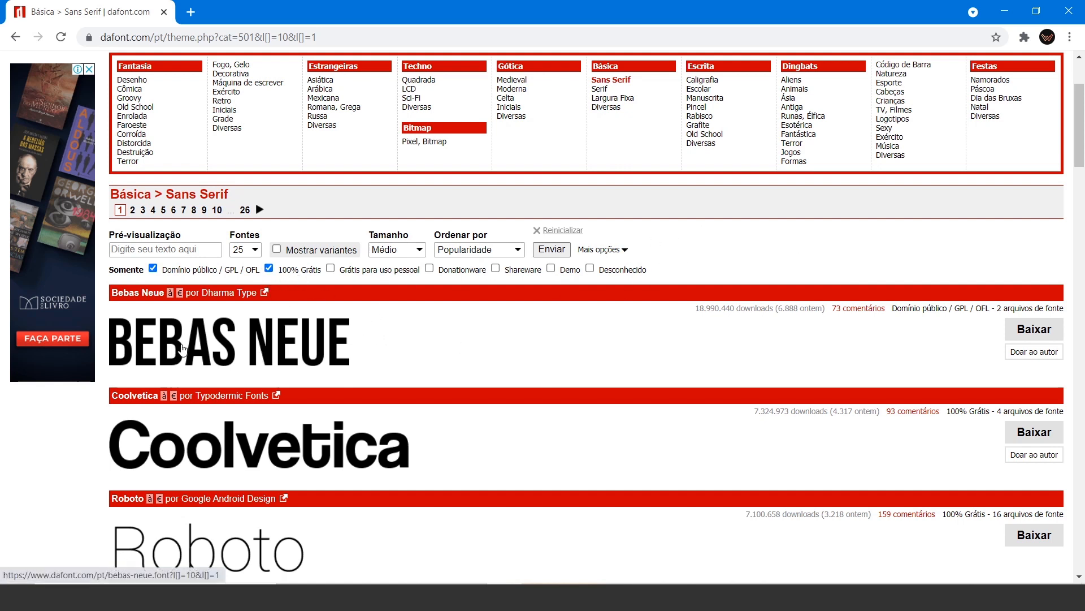
click(1034, 336)
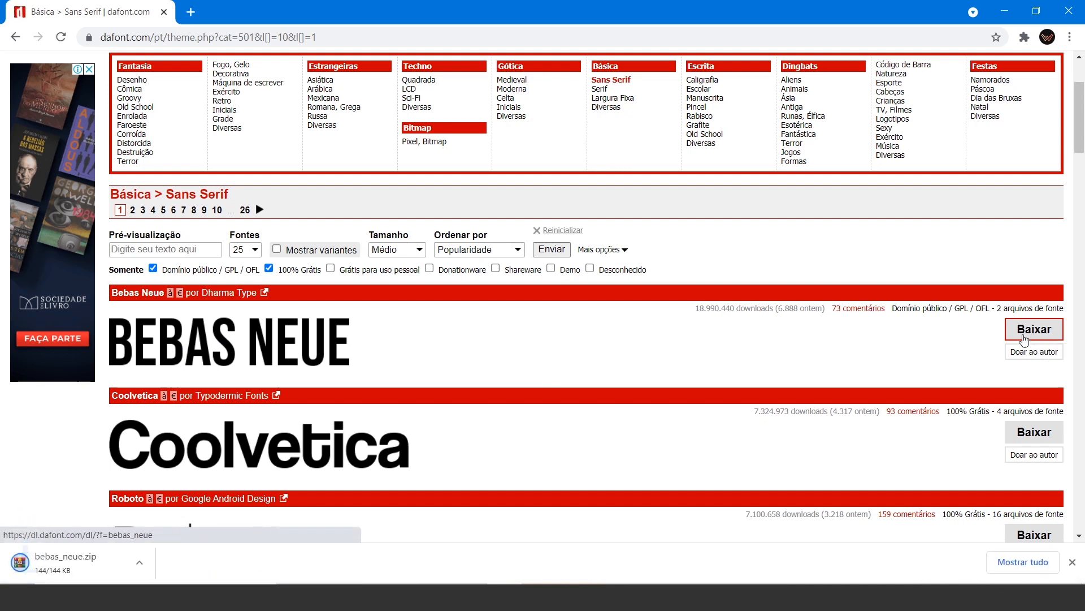
click(149, 566)
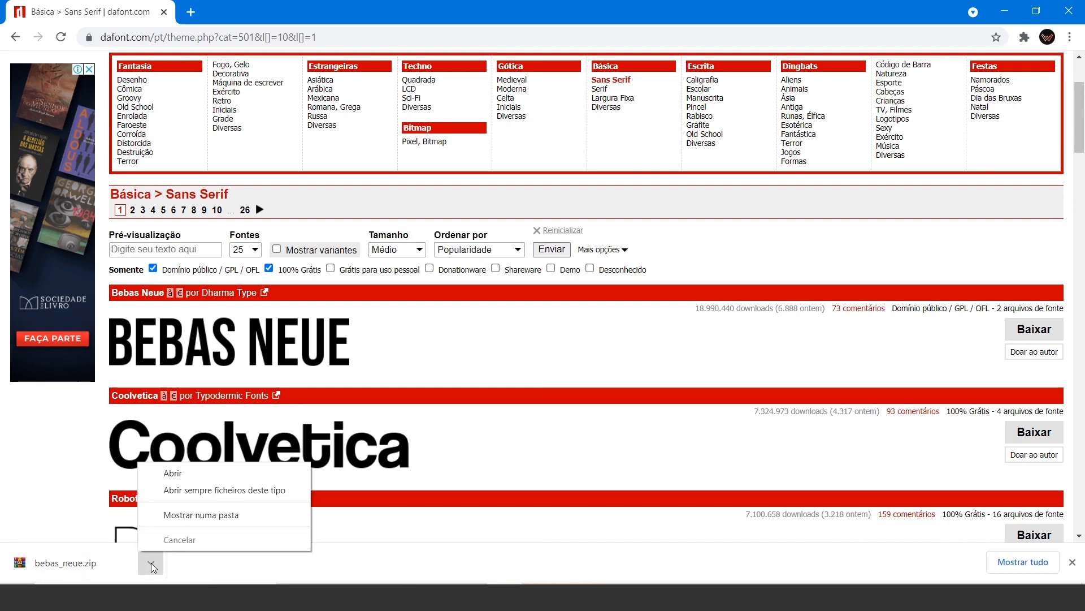
click(203, 517)
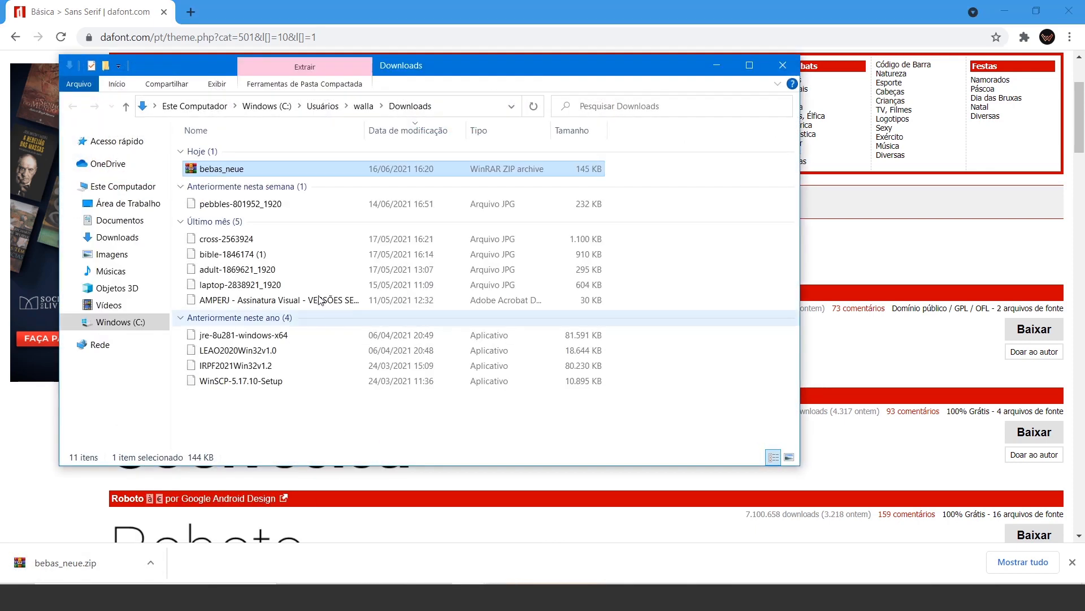
click(750, 65)
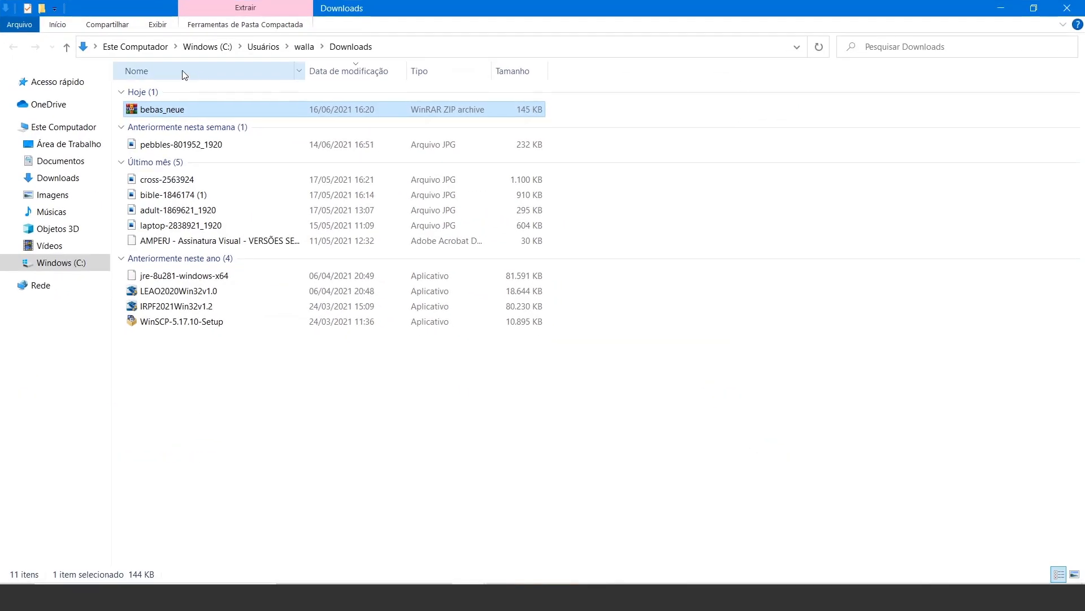
double_click(175, 112)
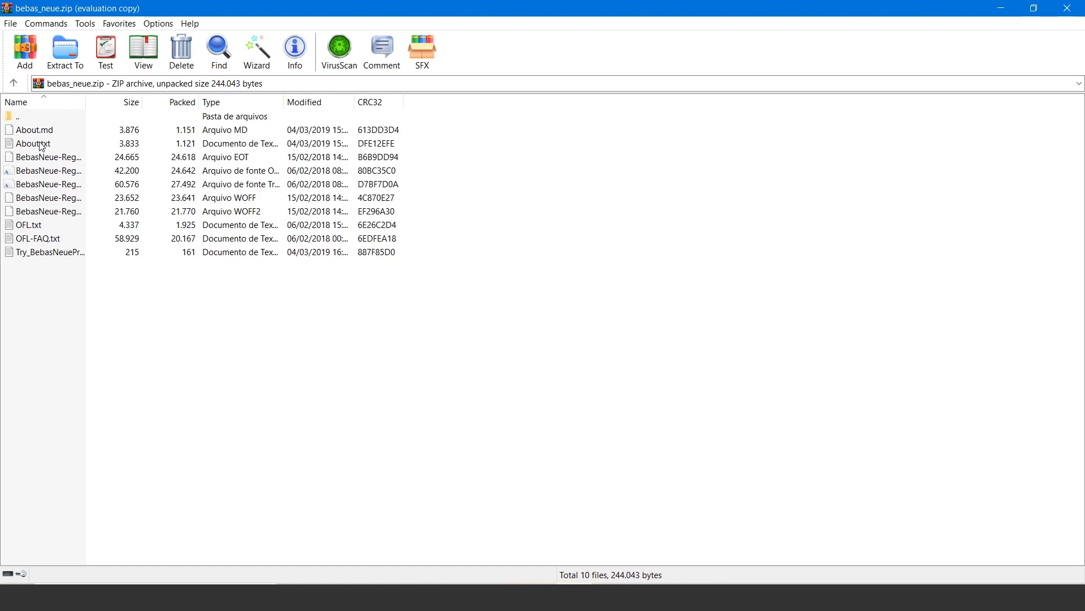
Open About.txt from the archive and read the FAQ entry on using the font in commercial products
double_click(34, 145)
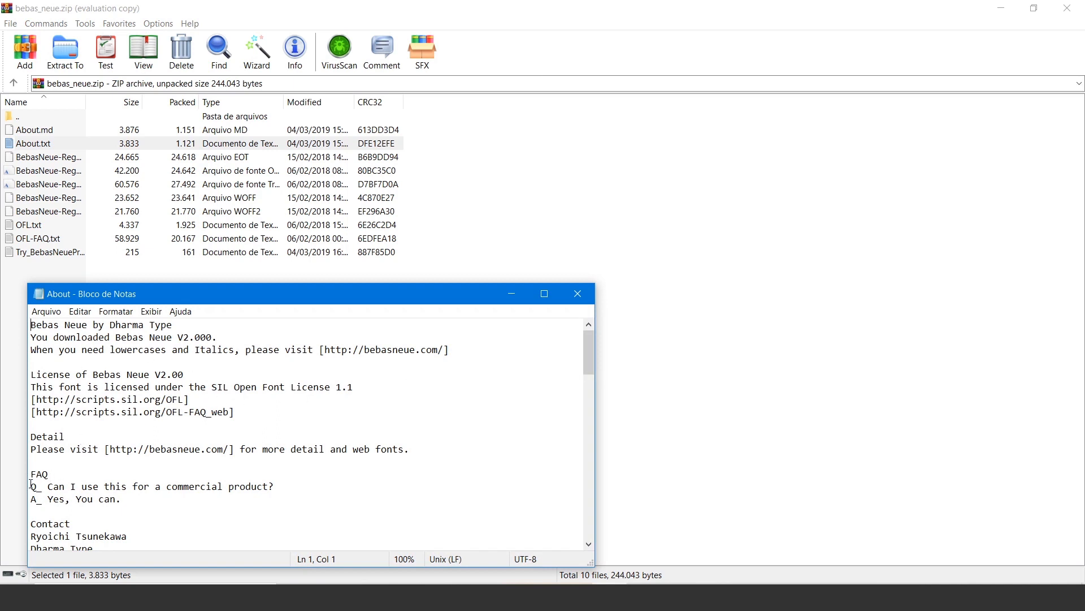
drag(31, 468, 131, 498)
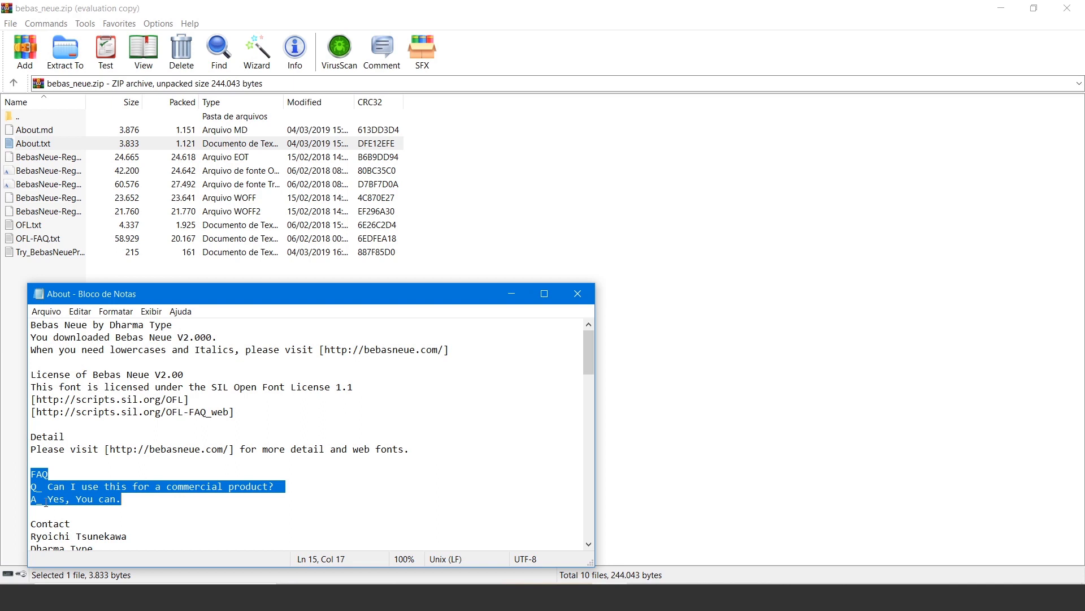
click(133, 497)
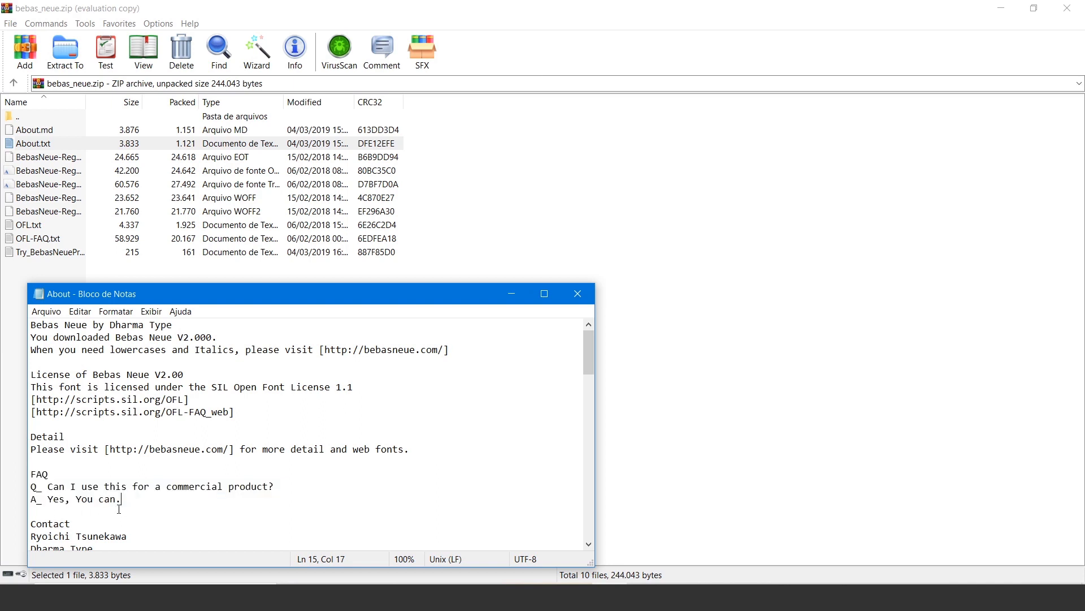
Review the licence, FAQ and contact sections of About.txt and close the file
scroll(167, 470, down, 1)
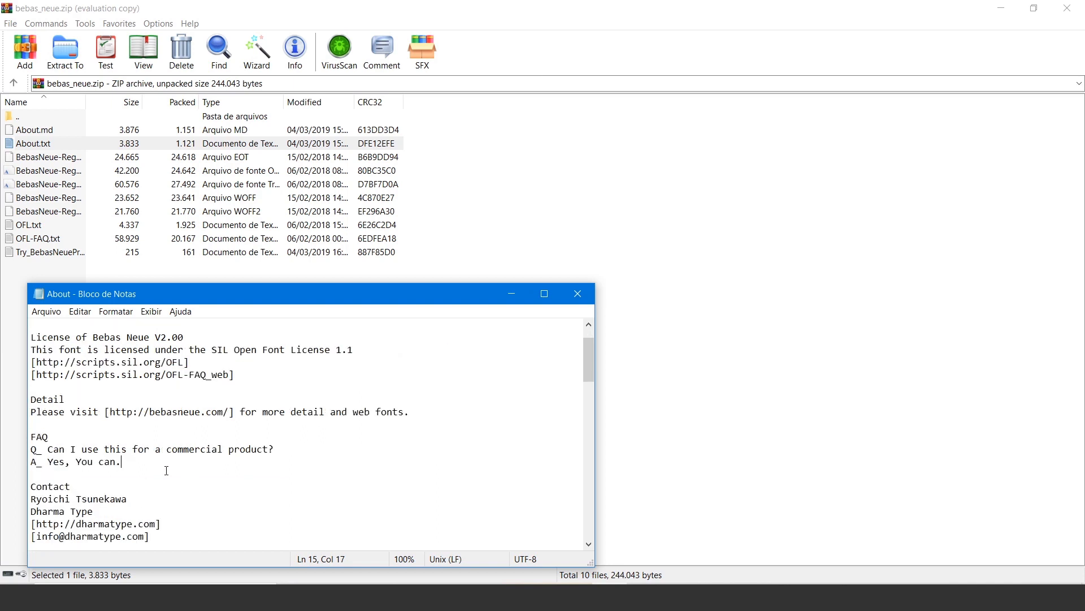
scroll(79, 496, down, 1)
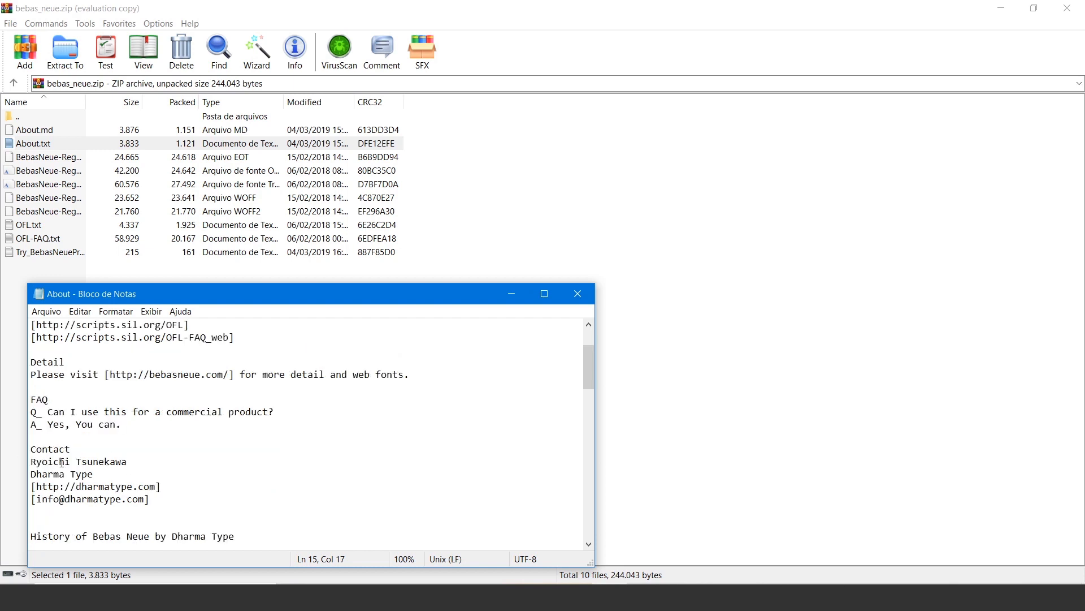
scroll(210, 476, up, 2)
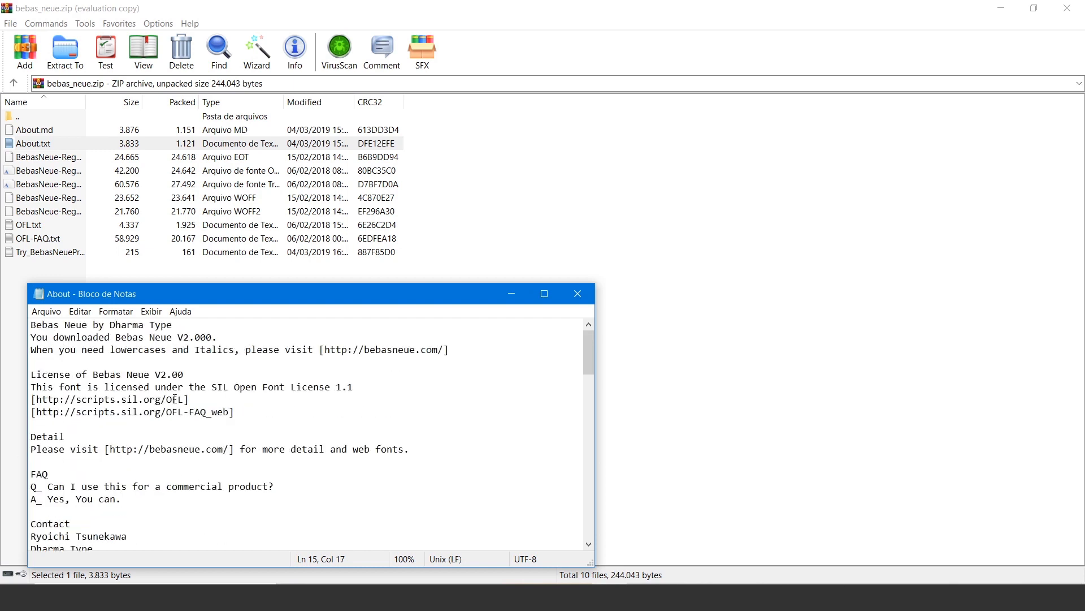
click(578, 294)
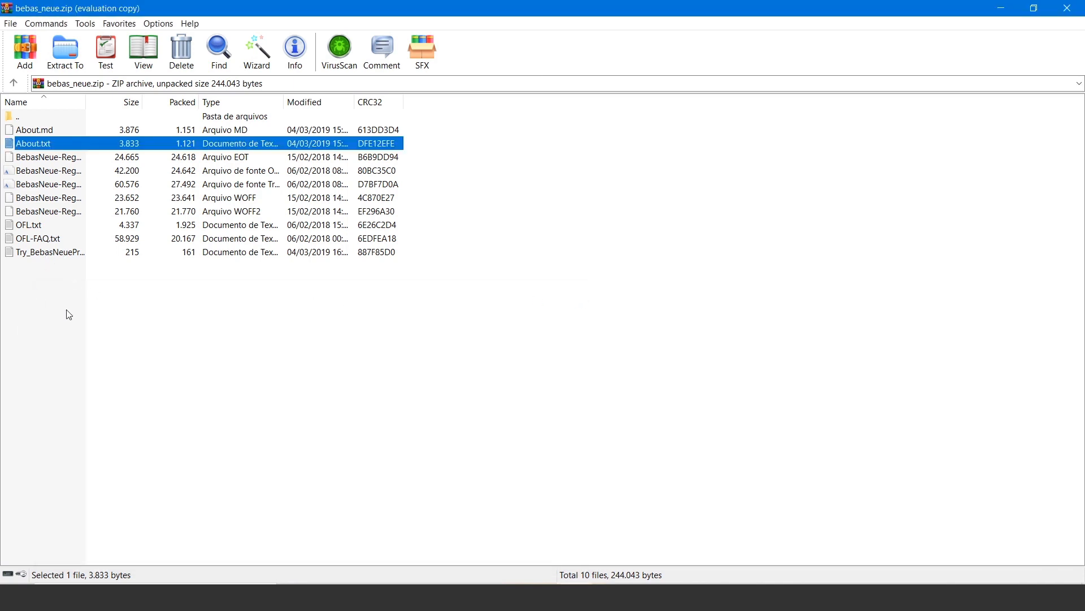
Try to install the Bebas Neue Regular TrueType font from the archive, declining to replace the installed copy
double_click(42, 185)
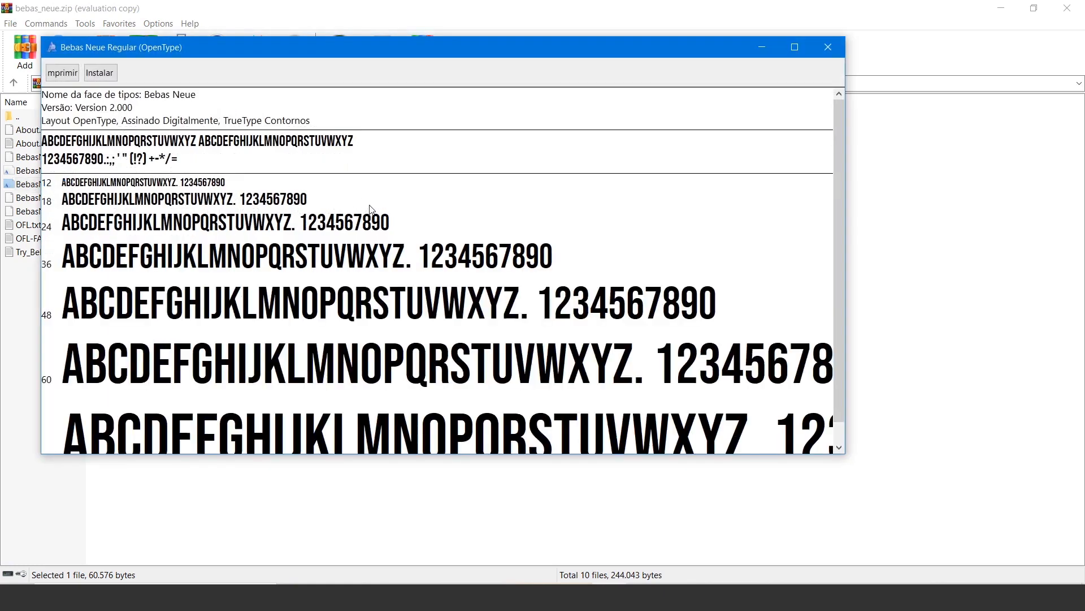
click(97, 76)
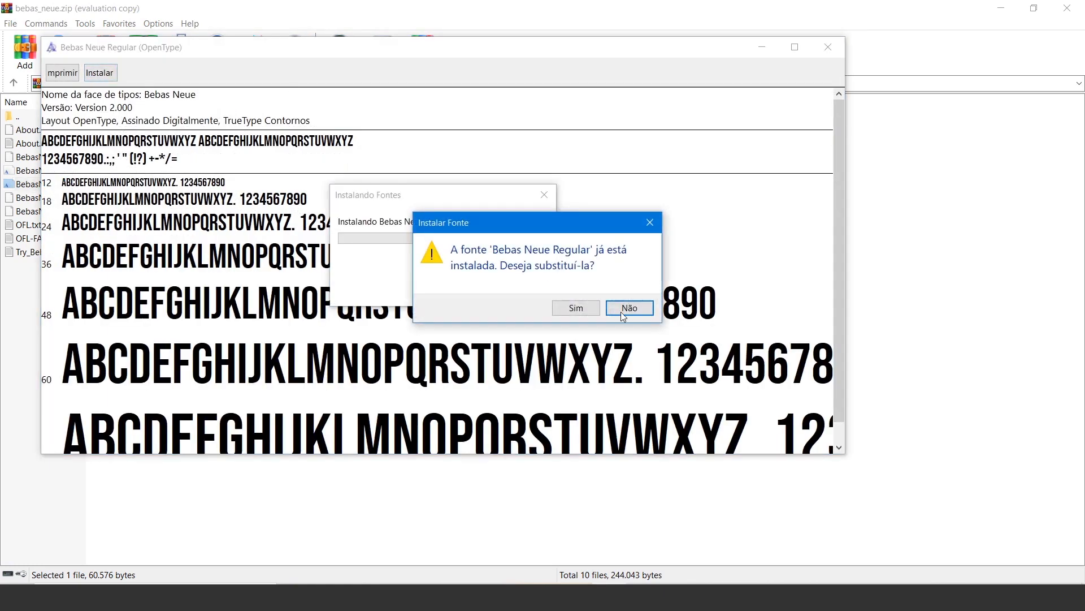
click(646, 229)
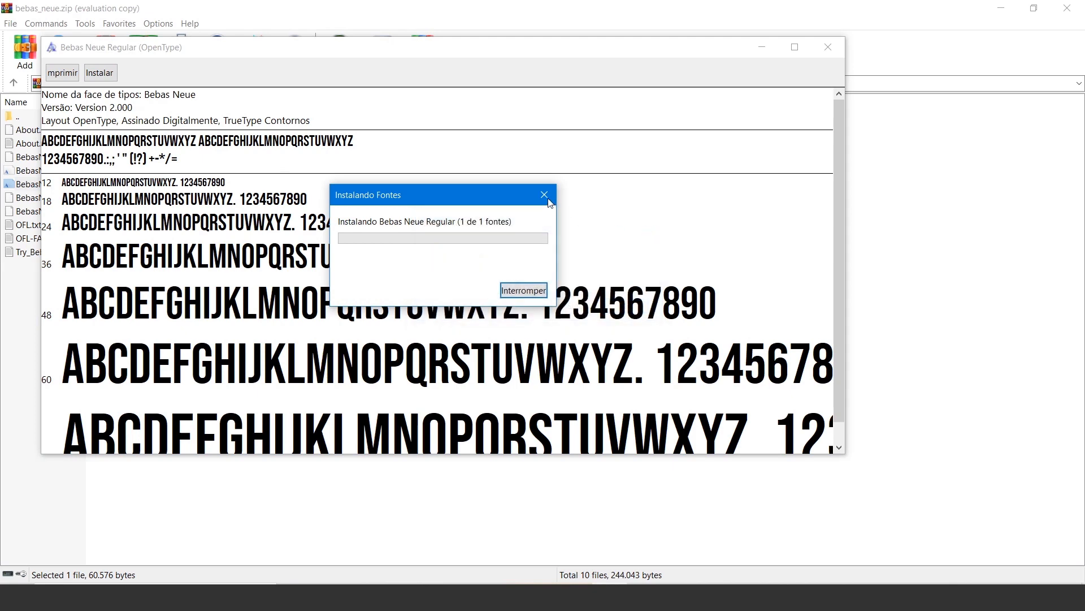
click(761, 55)
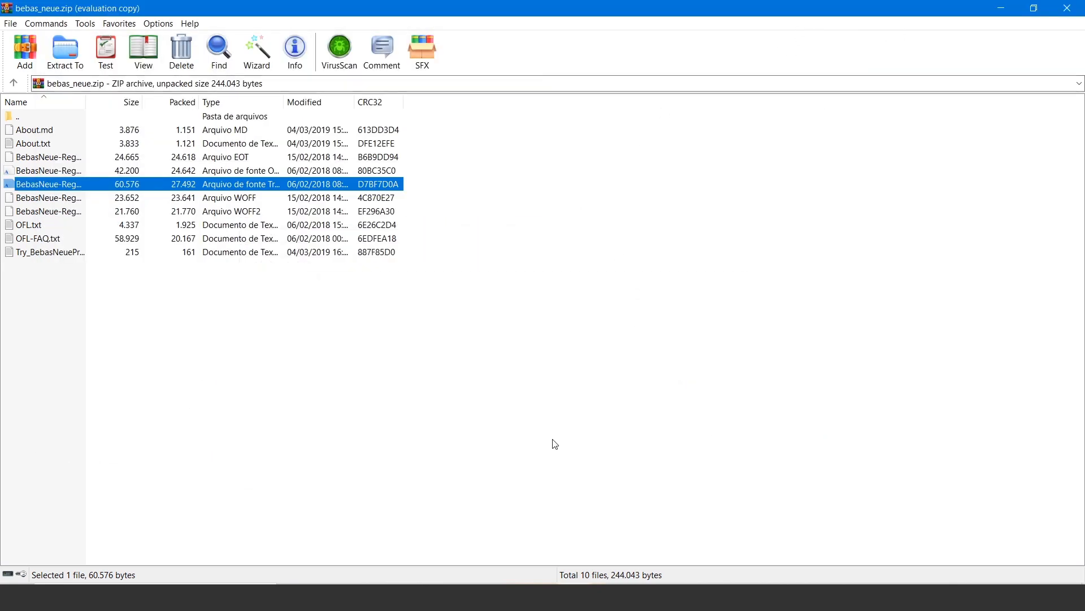
Switch to Illustrator and add a text box reading 50 at 300 pt beside the artboard, replacing the placeholder text
key(alt+Tab)
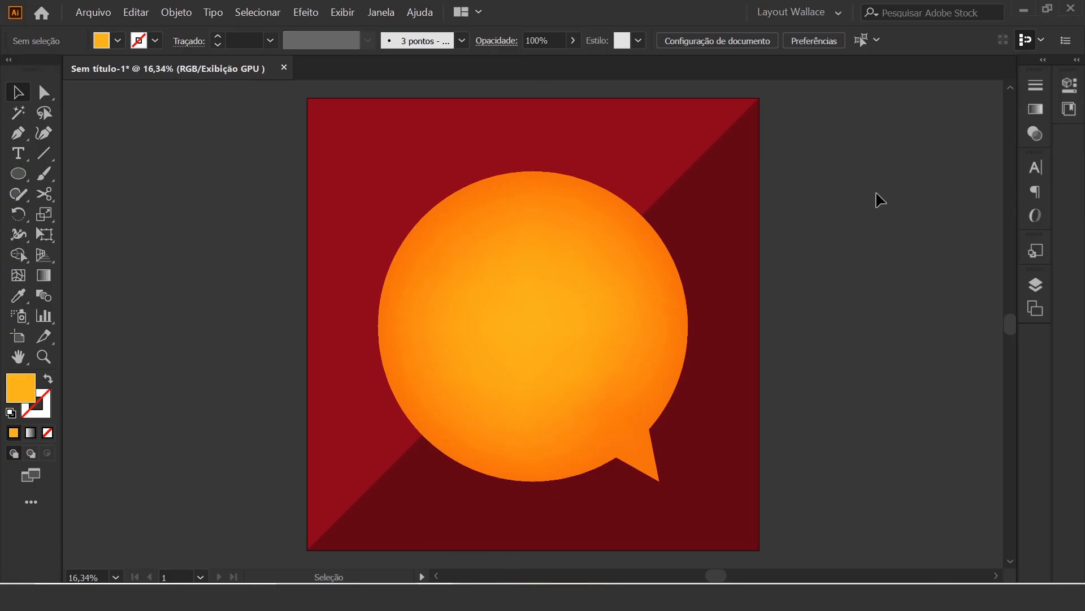
click(19, 153)
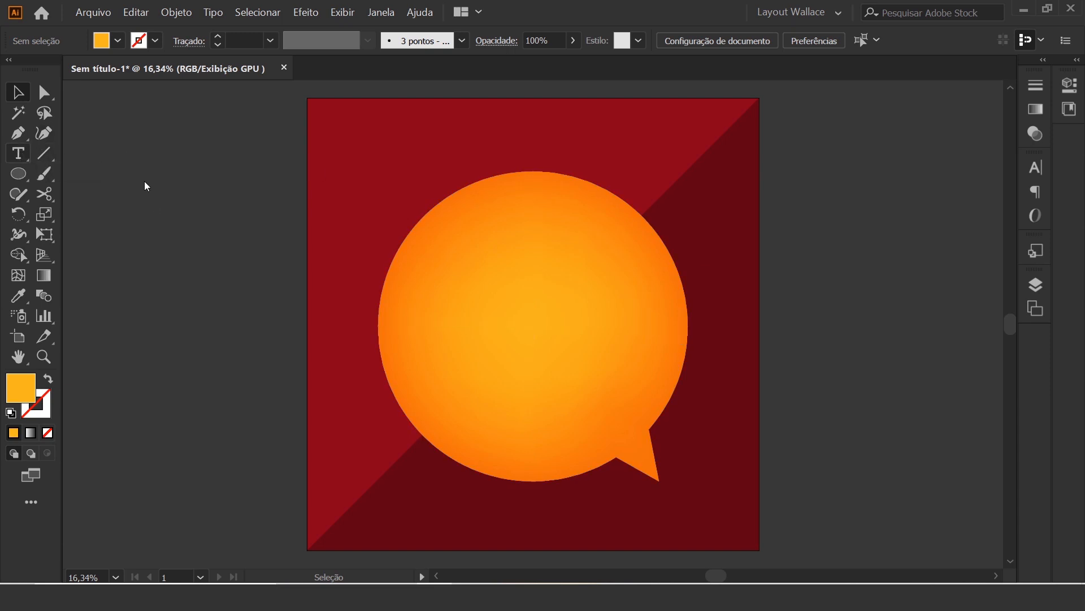
drag(97, 158, 260, 342)
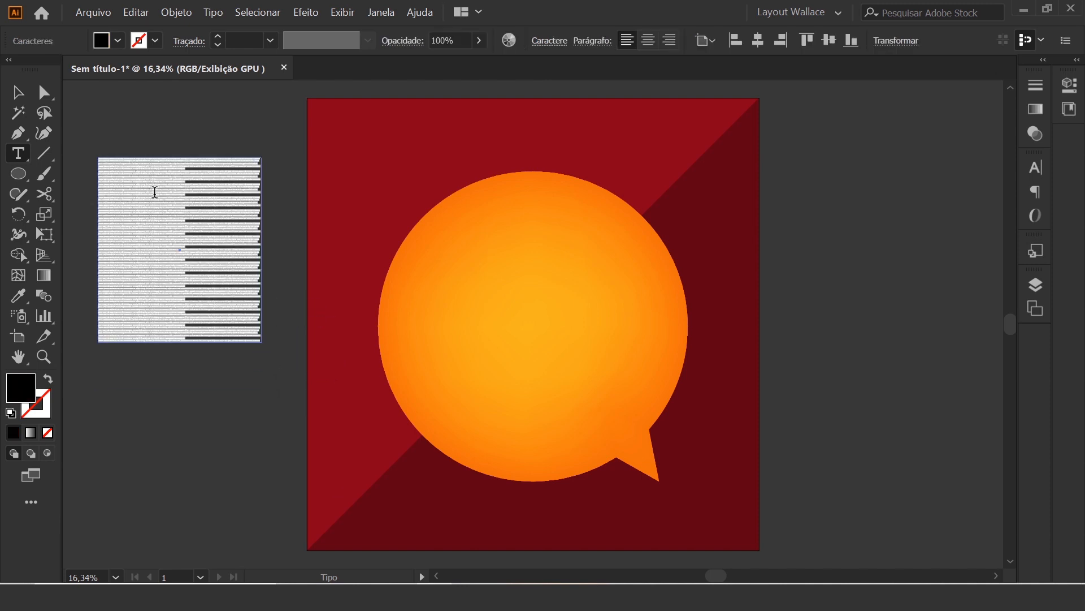
key(BackSpace)
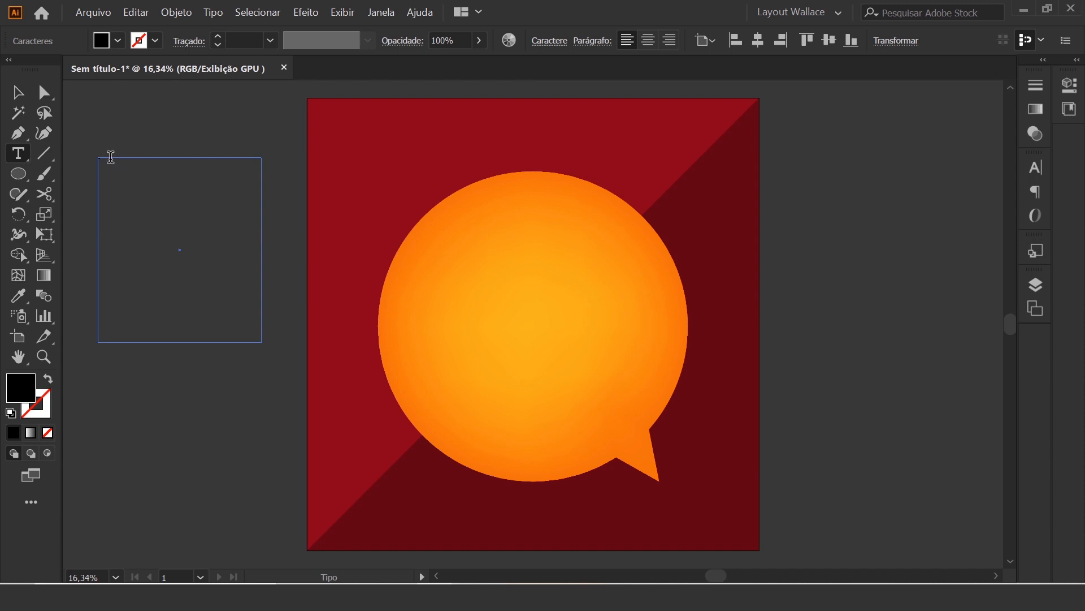
click(552, 46)
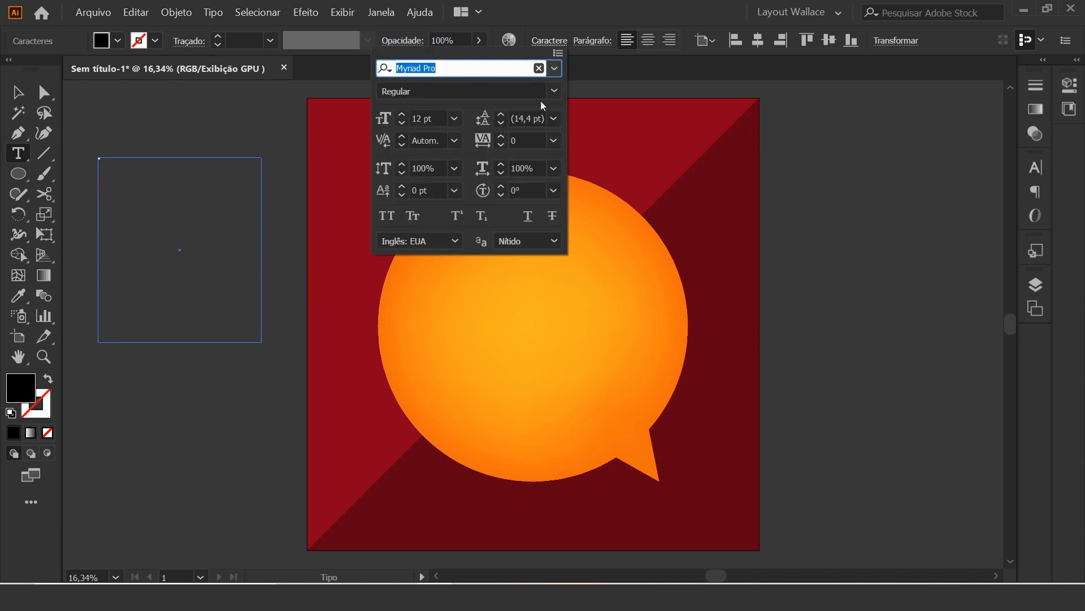
click(424, 119)
double_click(424, 118)
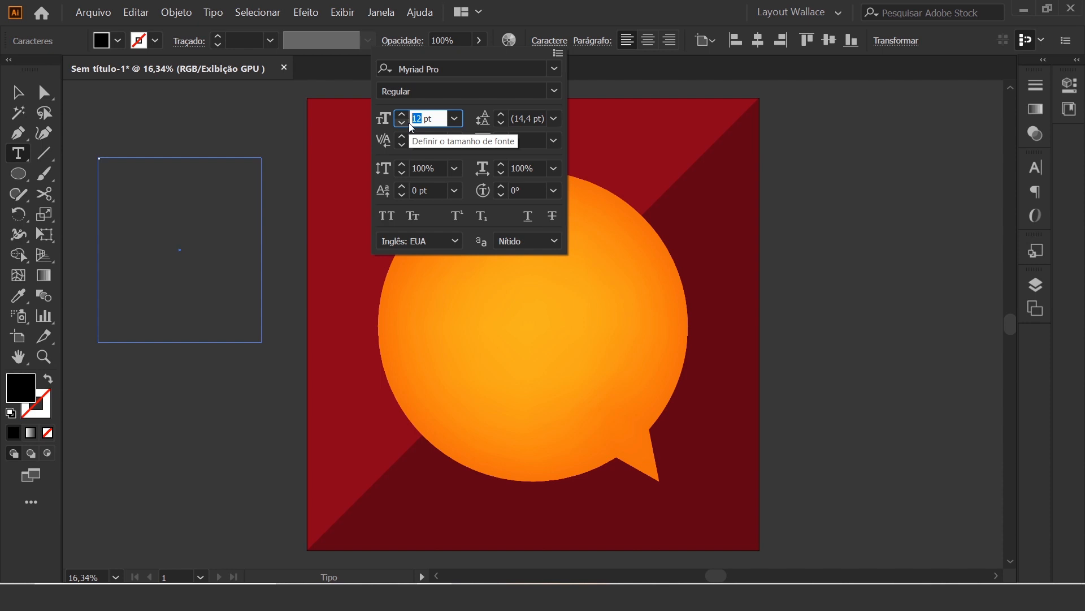
text(300)
key(Return)
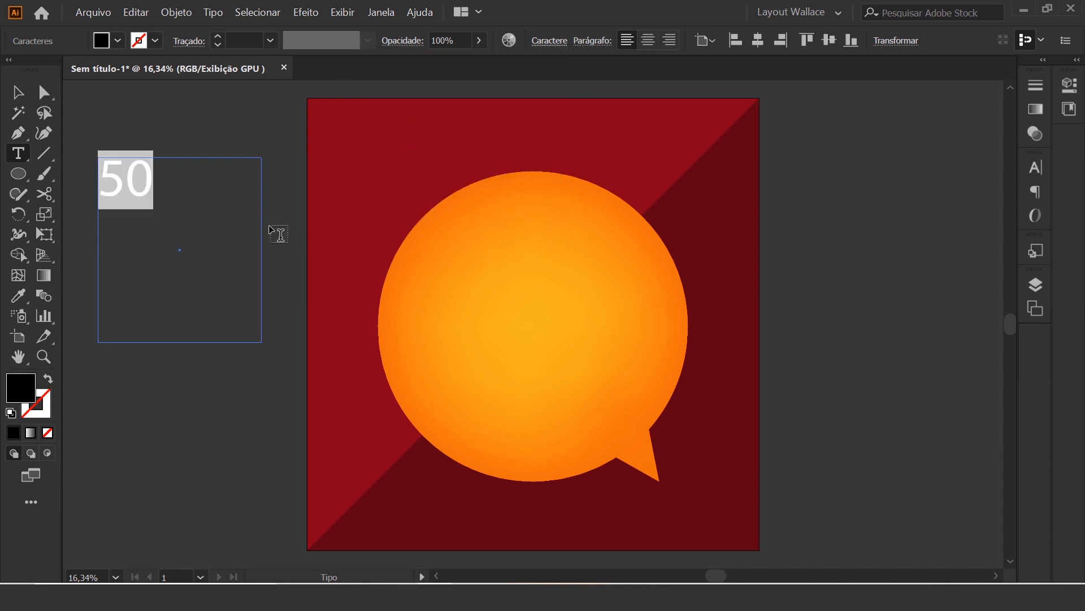
Set the font of the 50 text to Bebas Neue Regular and deselect the text box
click(152, 201)
drag(150, 195, 90, 195)
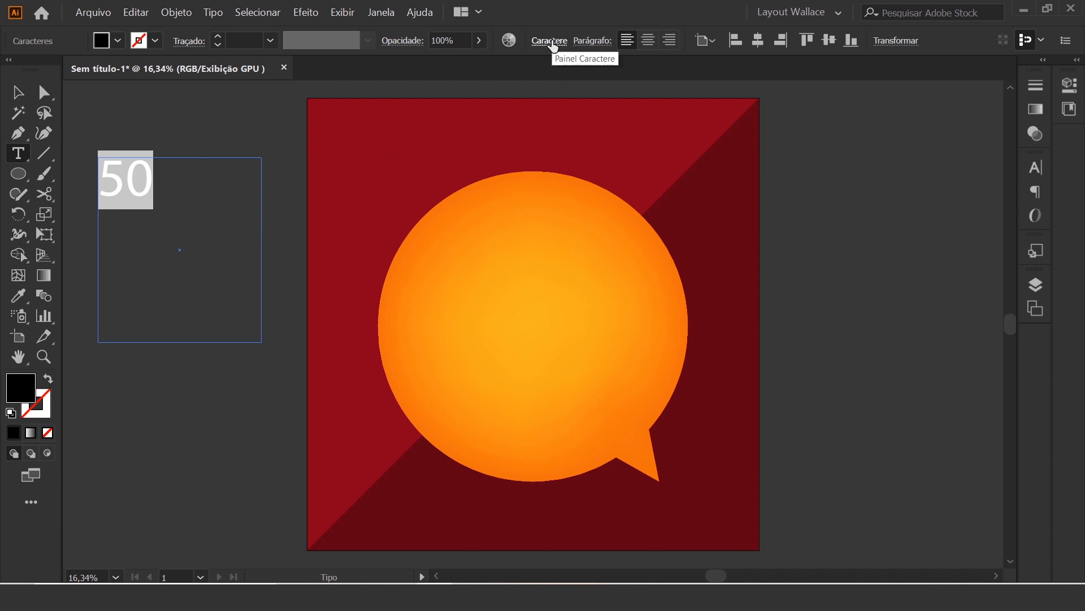
click(551, 42)
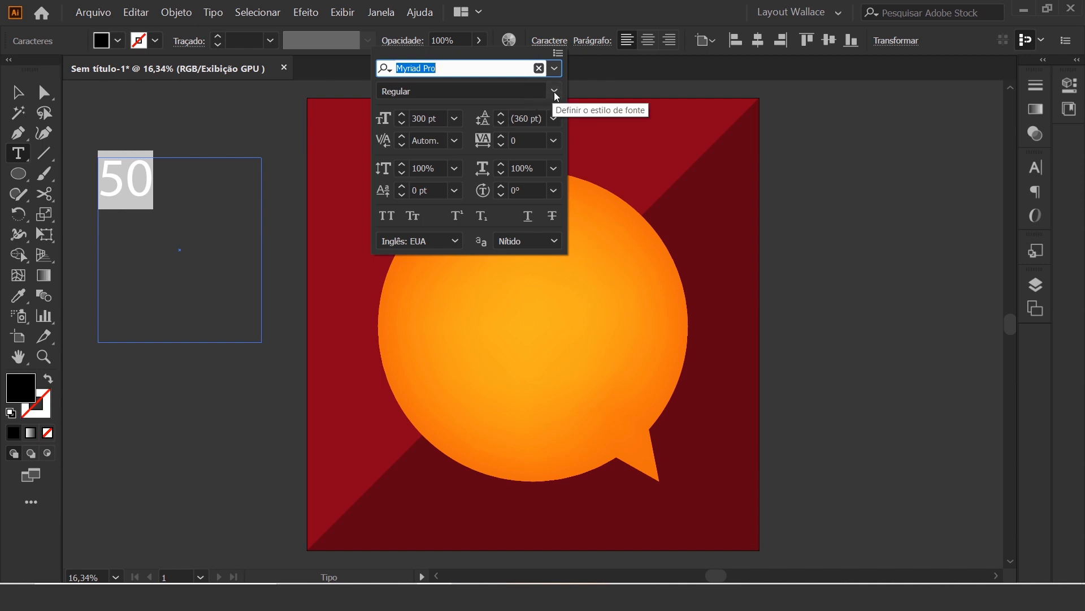
click(554, 68)
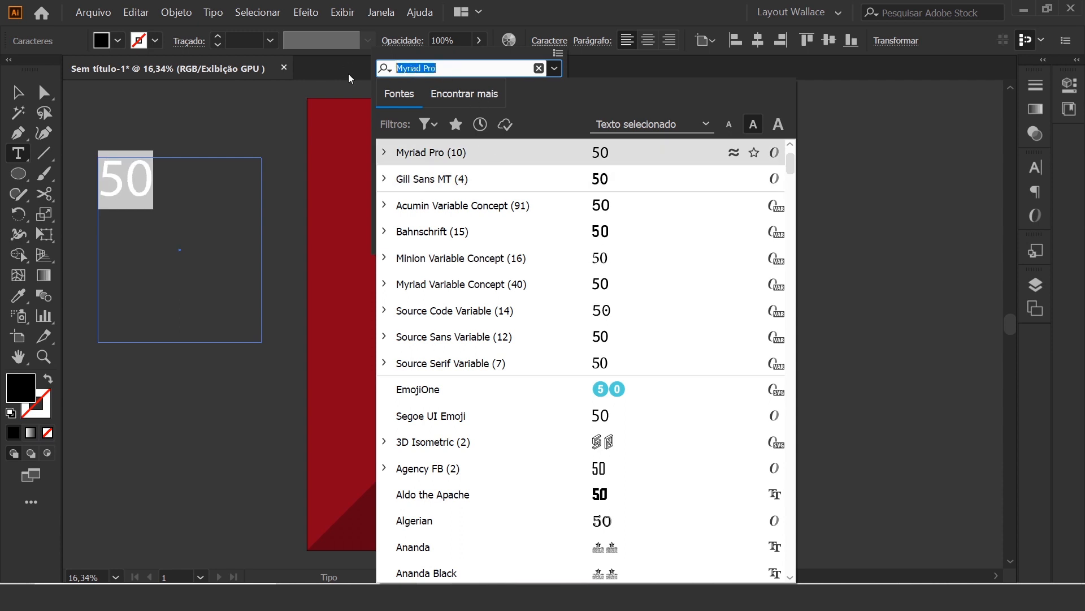
text(beba)
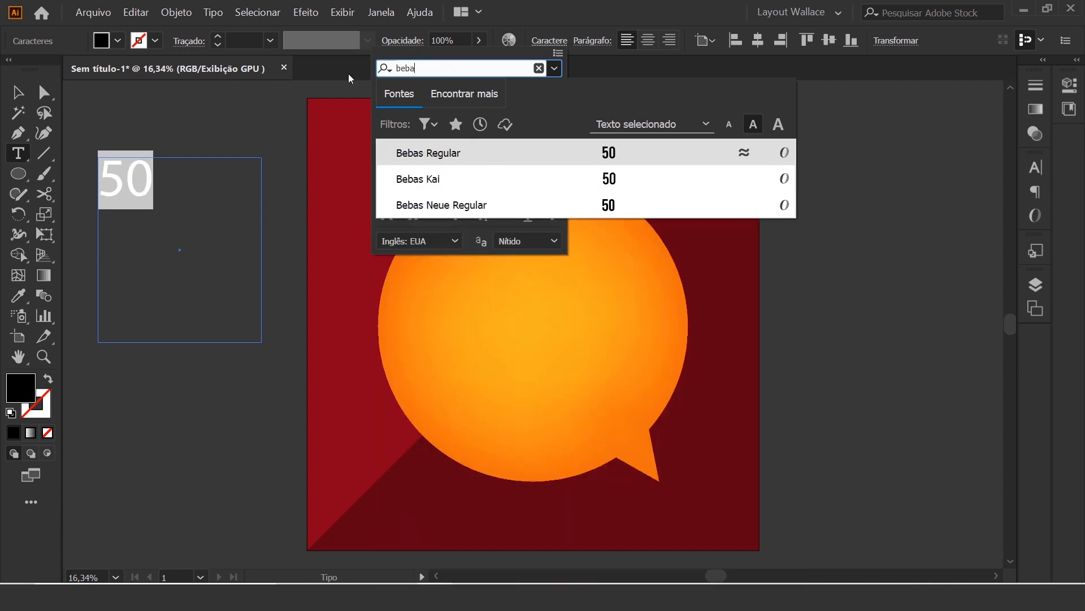
text(s ne)
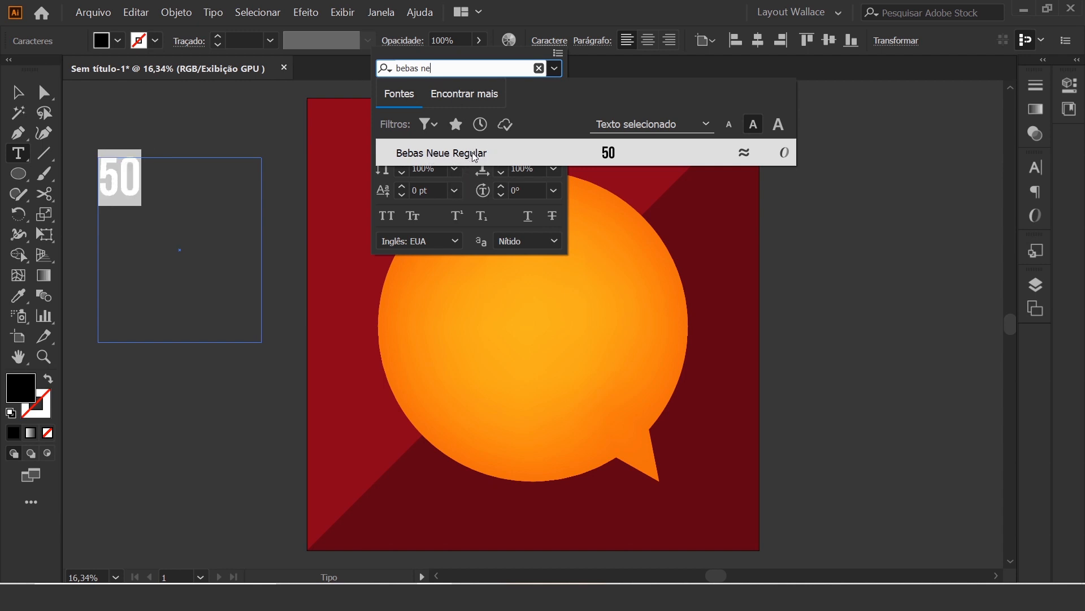
click(473, 152)
click(153, 184)
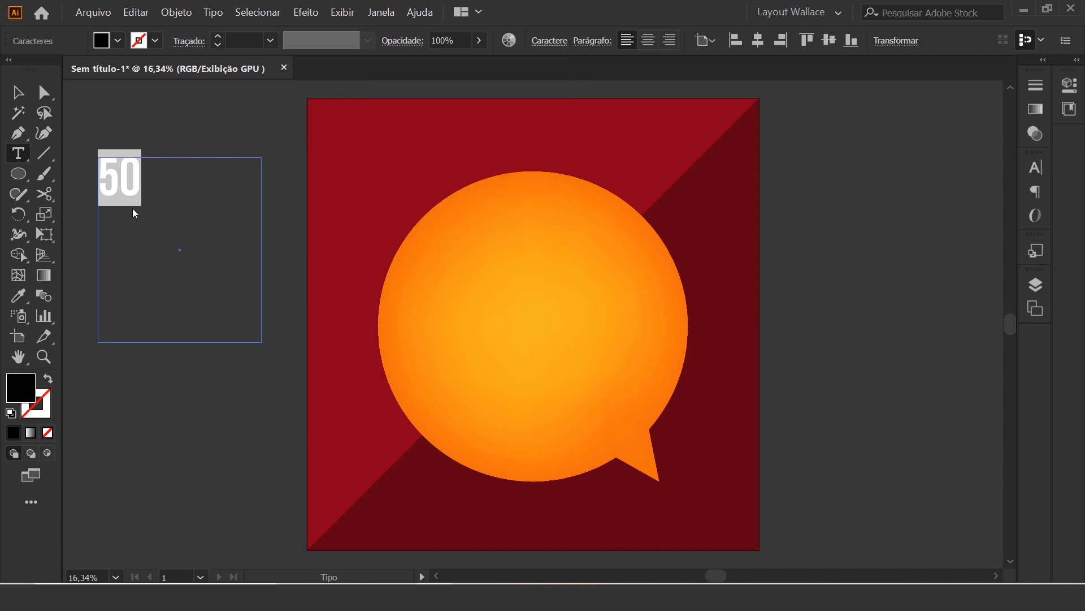
click(142, 193)
double_click(161, 191)
click(145, 189)
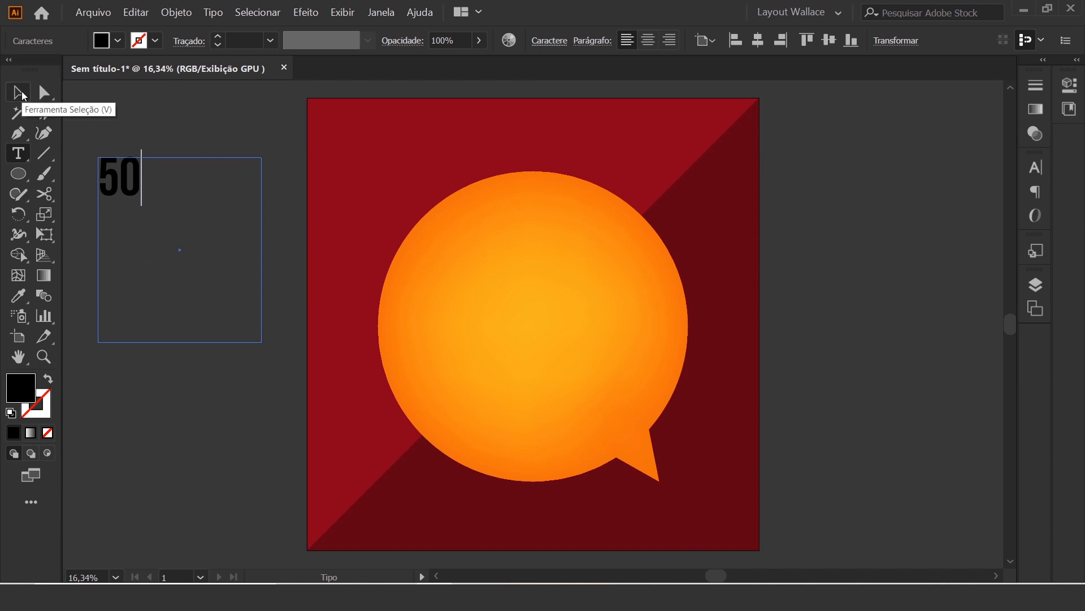
click(18, 92)
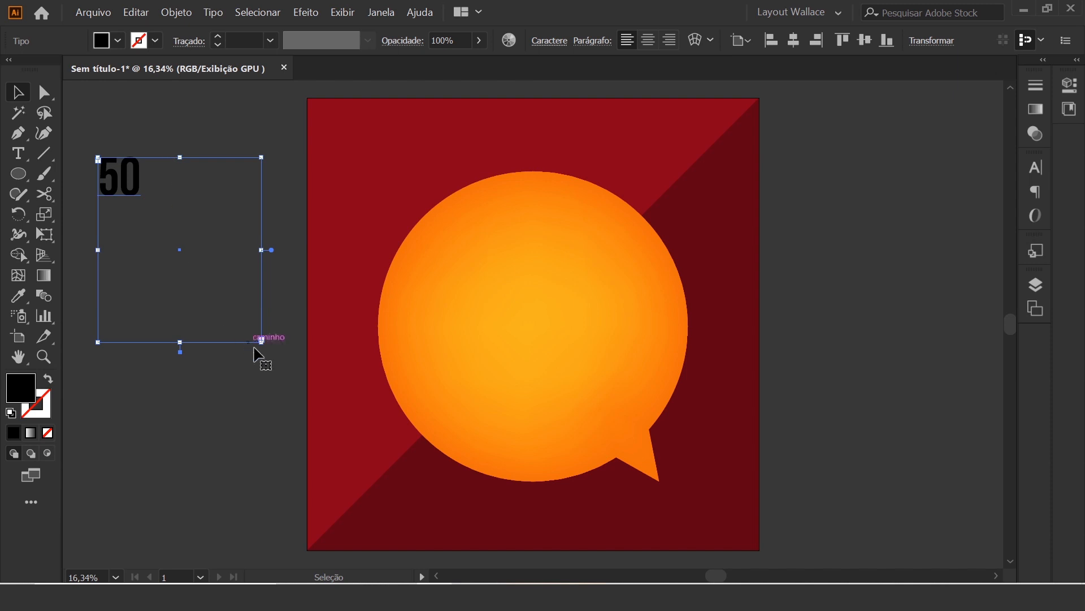
click(241, 381)
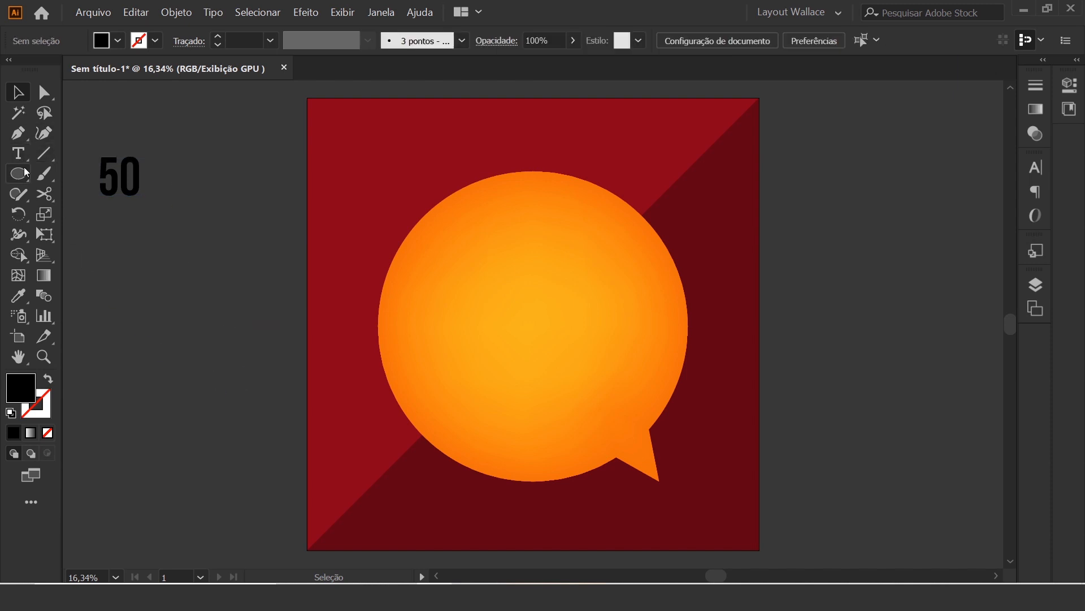
Add a separate text box containing % below the 50, outside the artboard
click(18, 153)
drag(123, 350, 214, 444)
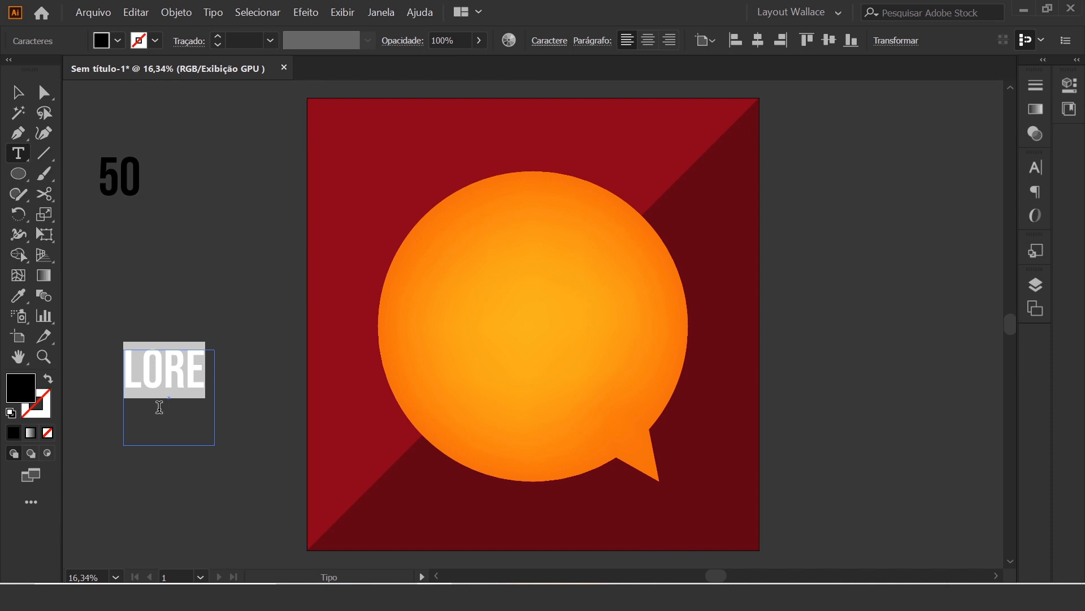
text(%)
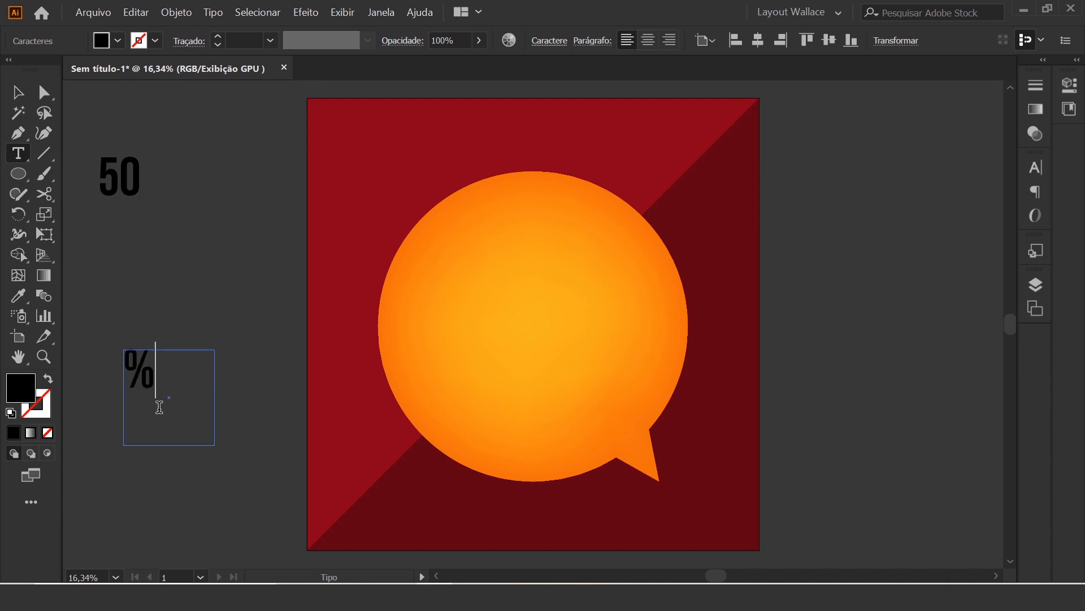
click(284, 252)
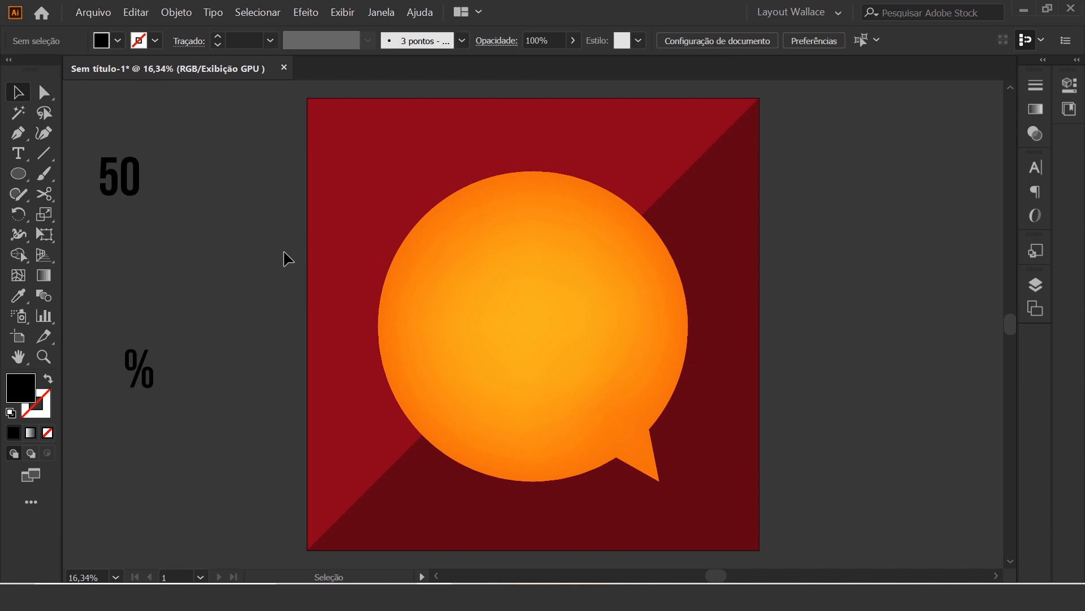
Add another text box reading OFF between the 50 and the % texts and deselect it
click(16, 160)
drag(181, 253, 262, 336)
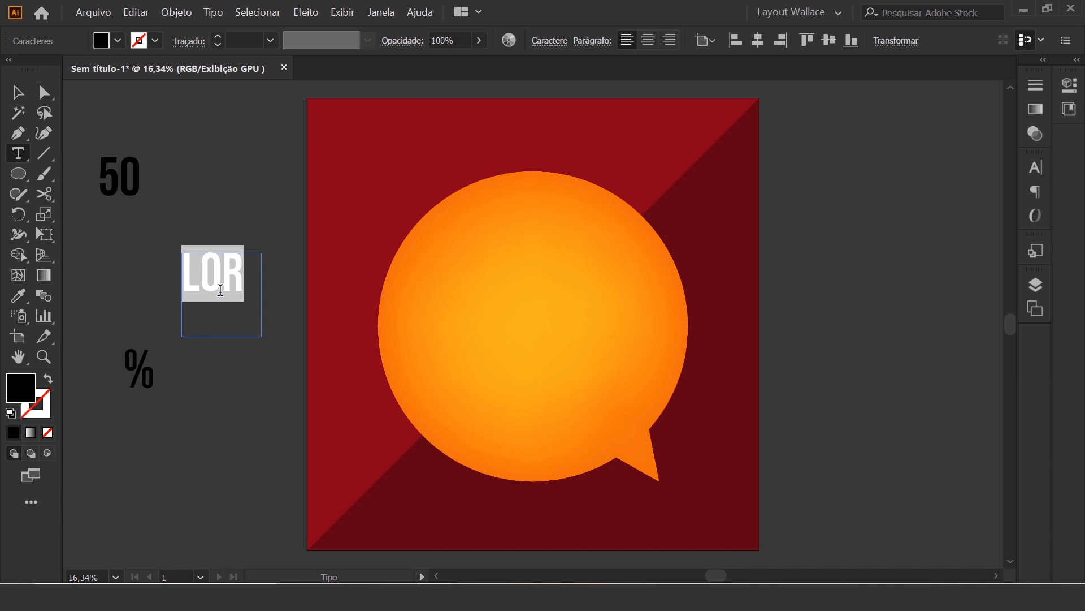
text(OFF)
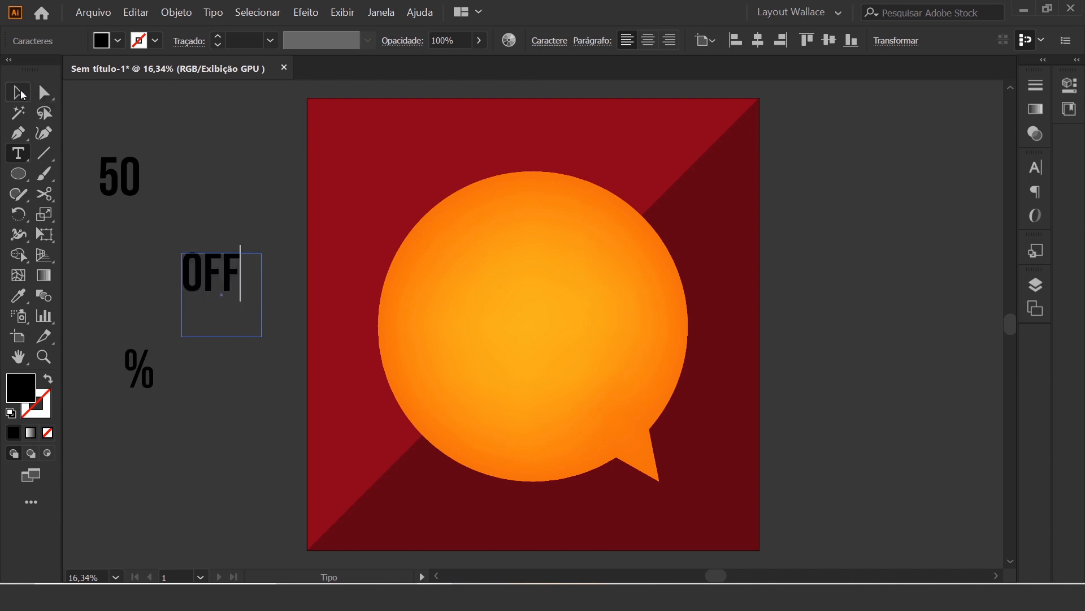
click(18, 93)
click(217, 450)
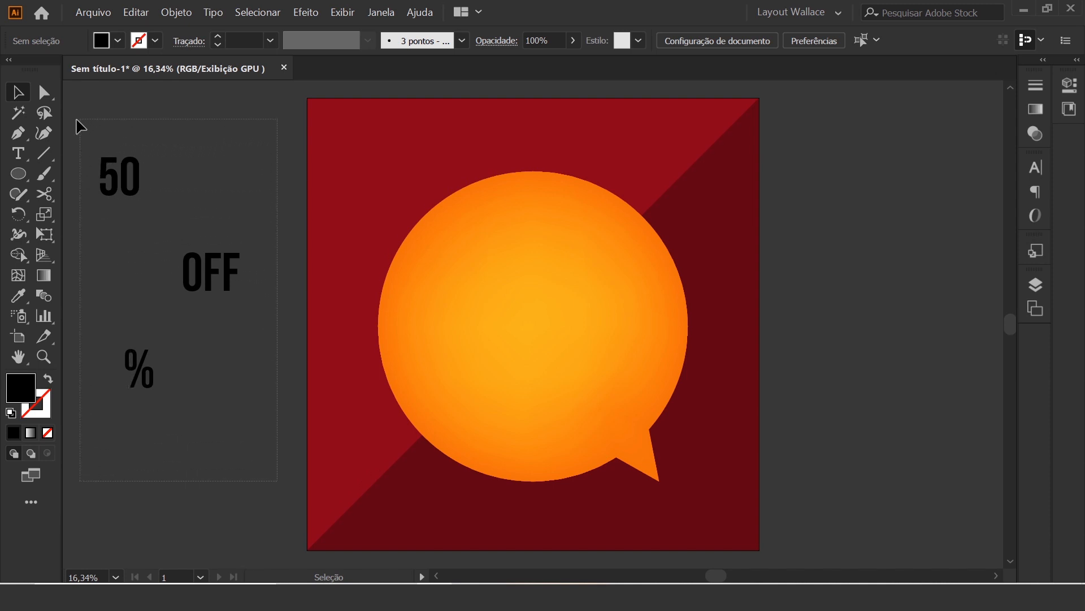
Convert the 50, OFF and % texts together to outlines with Criar contornos and deselect them
scroll(85, 138, left, 2)
click(127, 142)
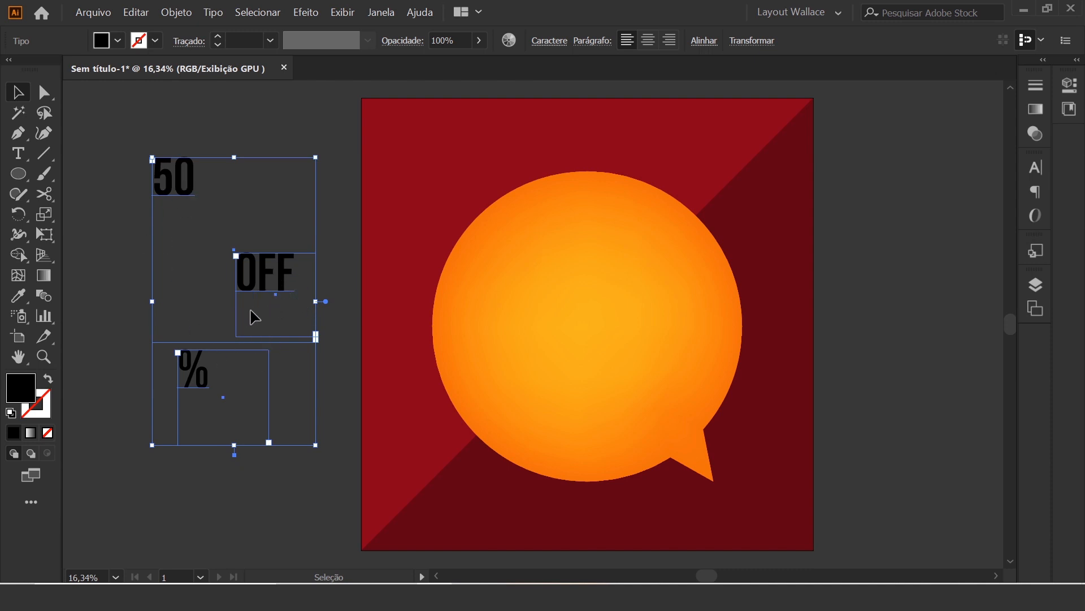
right_click(267, 281)
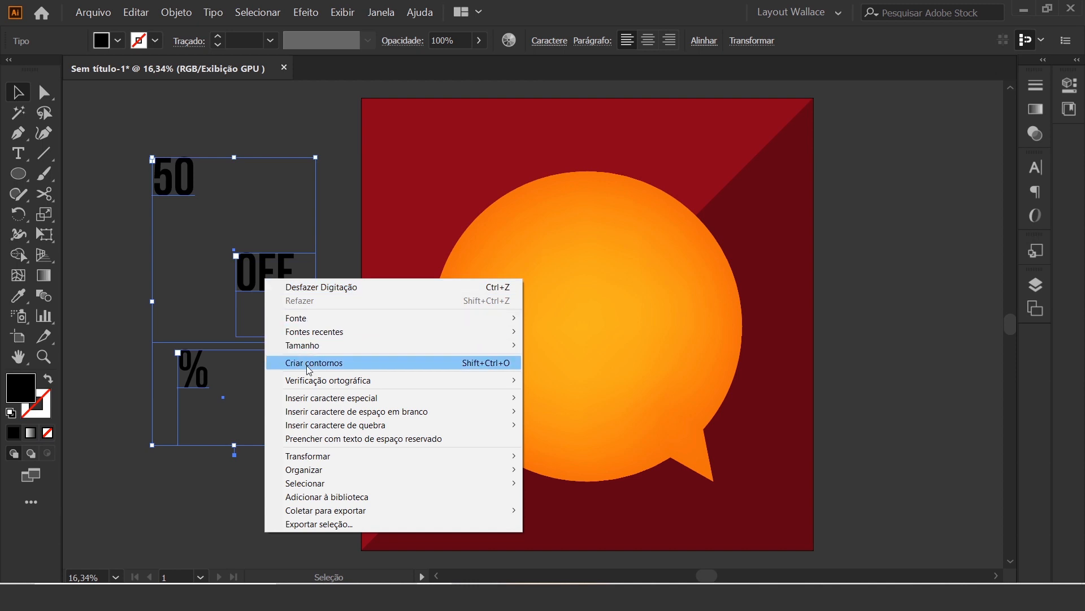
click(313, 364)
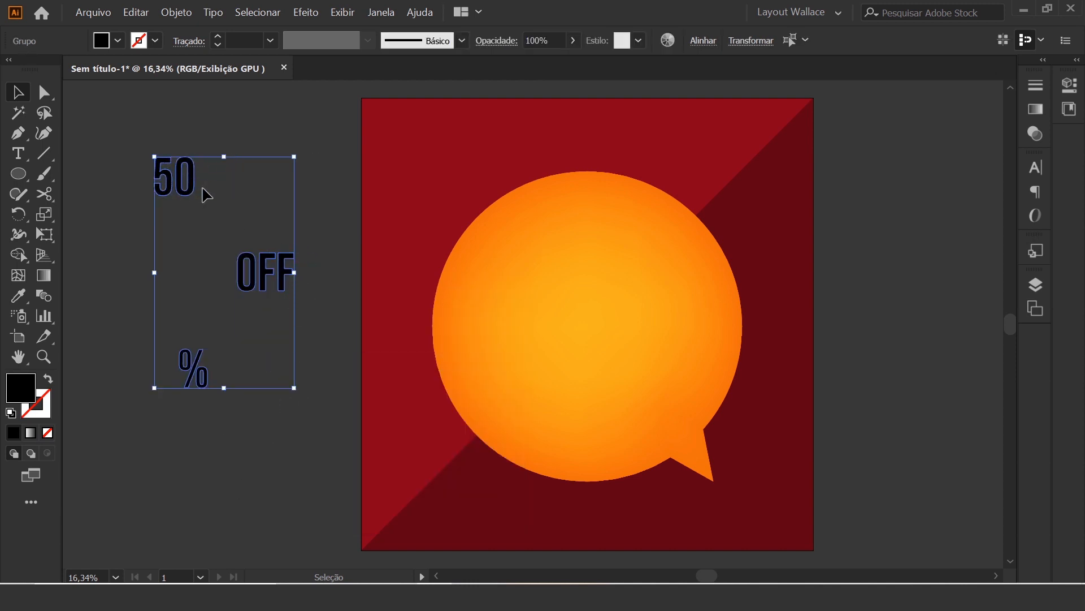
click(234, 407)
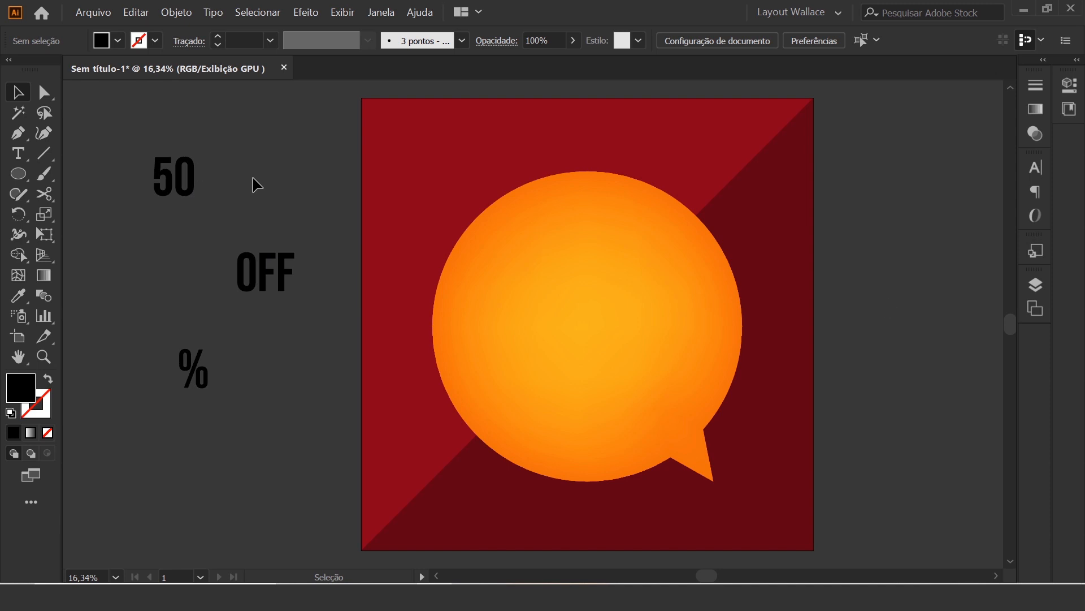
Move the 50 lettering onto the speech bubble, enlarge it to fill the middle left area and deselect it
click(195, 197)
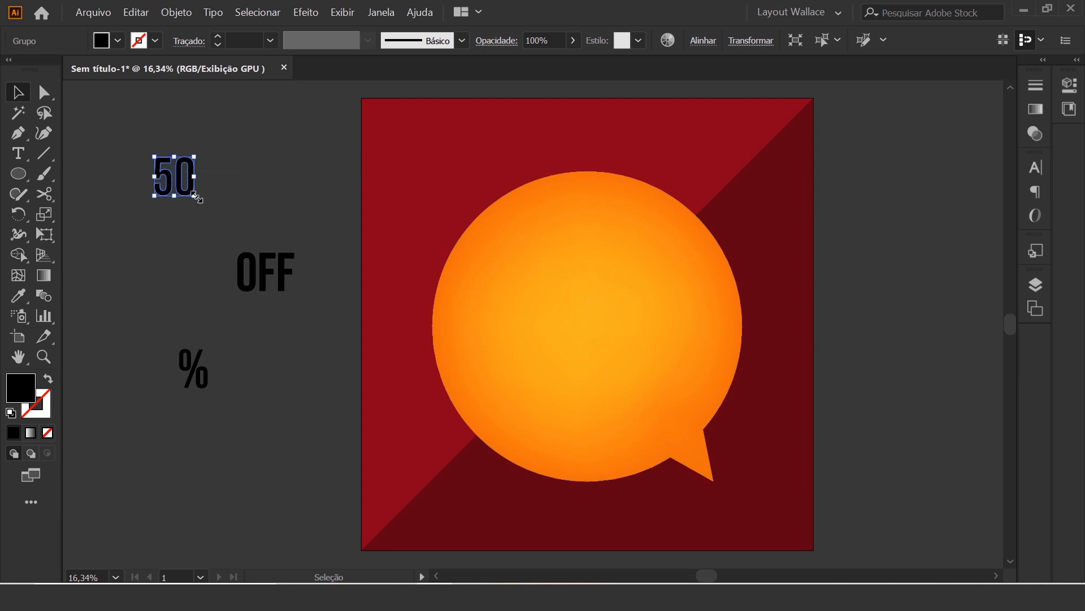
drag(193, 187, 519, 298)
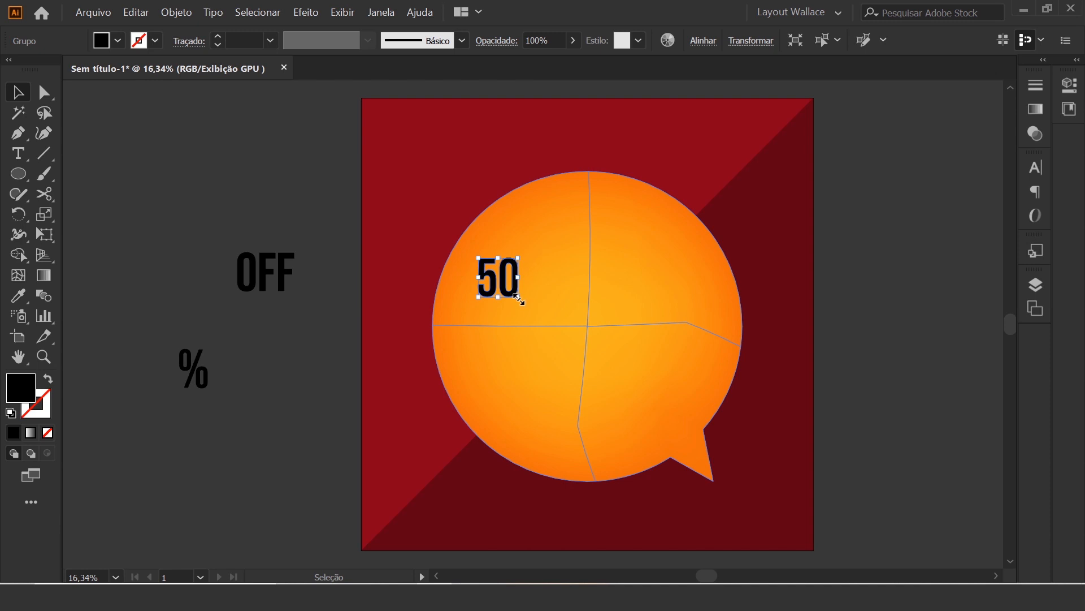
drag(518, 298, 624, 407)
drag(585, 372, 581, 392)
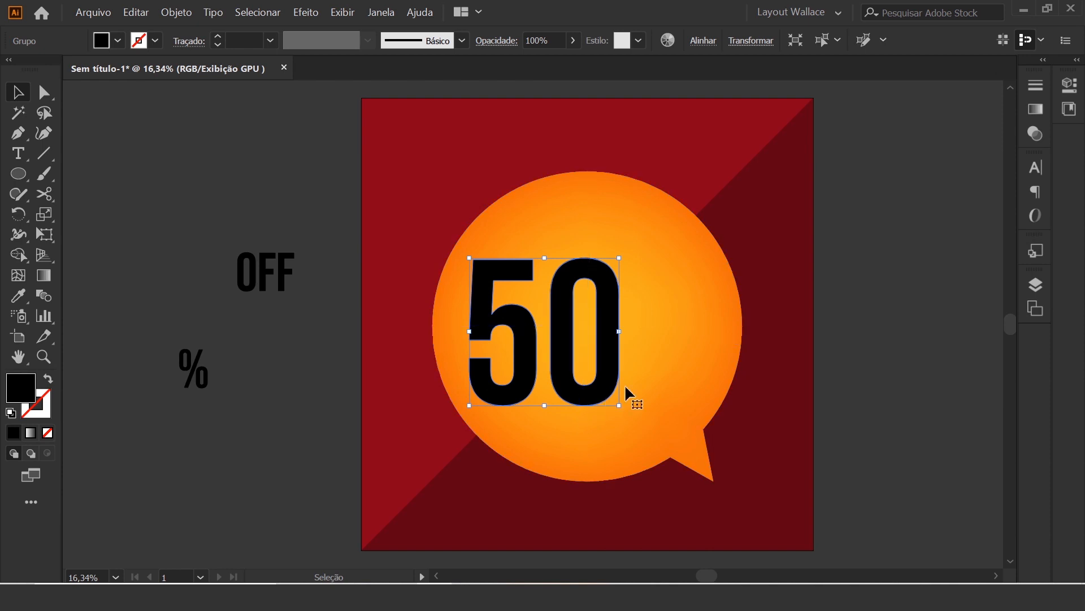
mouse_move(620, 258)
mouse_down()
mouse_move(635, 250)
mouse_move(624, 253)
mouse_up()
drag(622, 325, 625, 356)
click(923, 394)
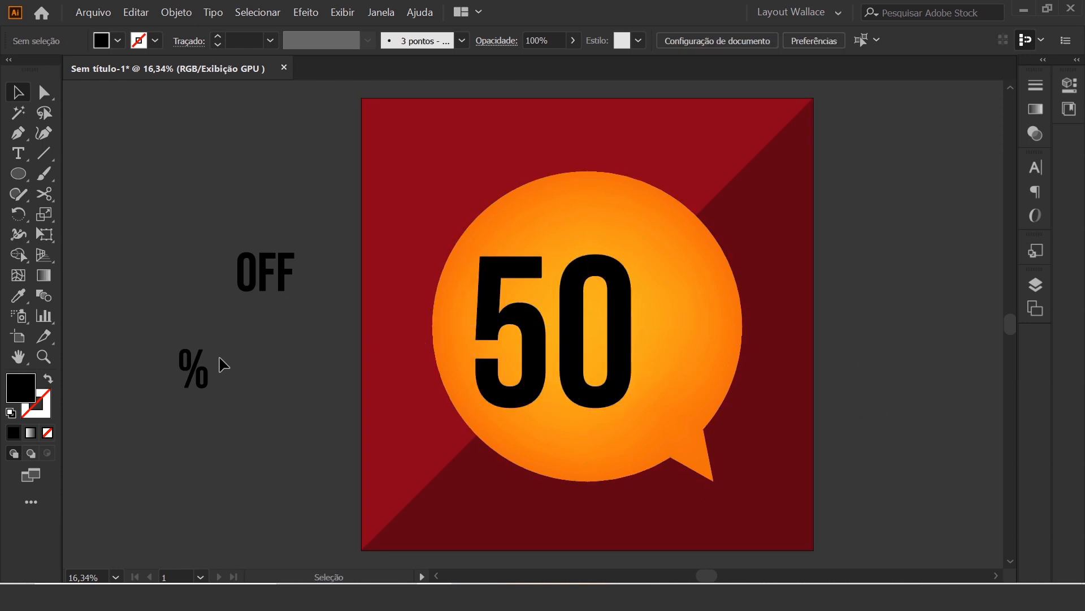
Place the enlarged % beside the upper part of the 50 and fit OFF beneath it at matching width
drag(204, 374, 694, 341)
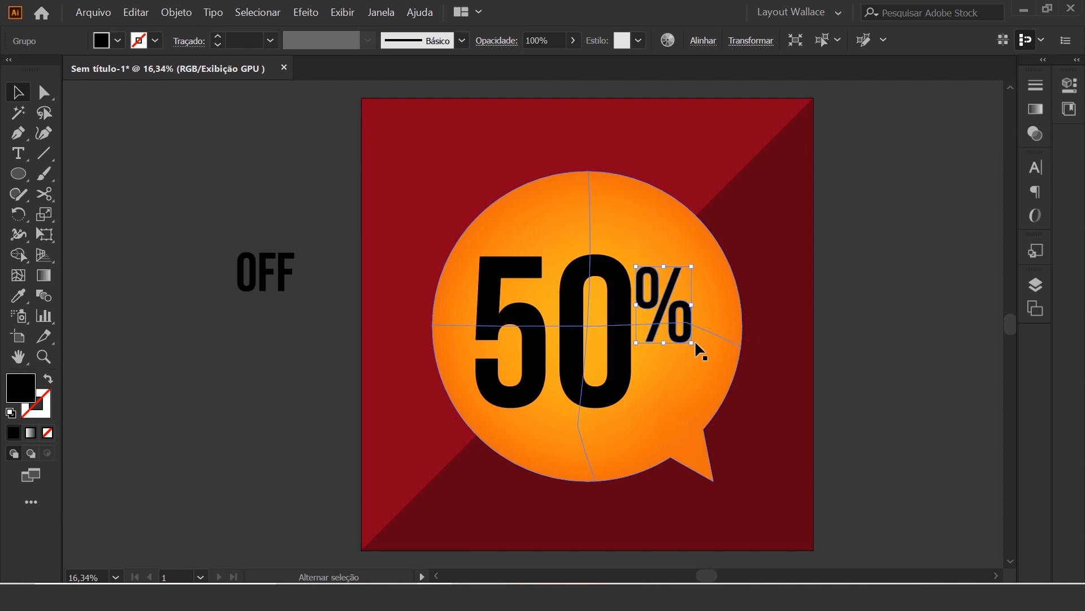
click(914, 354)
drag(284, 284, 693, 388)
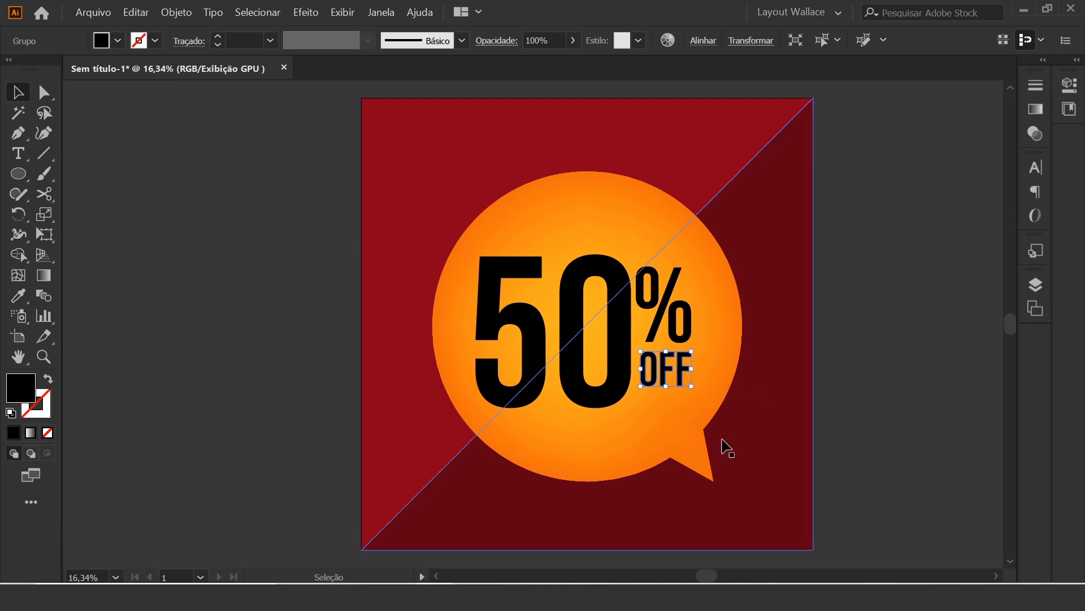
key(Left)
key(Left)
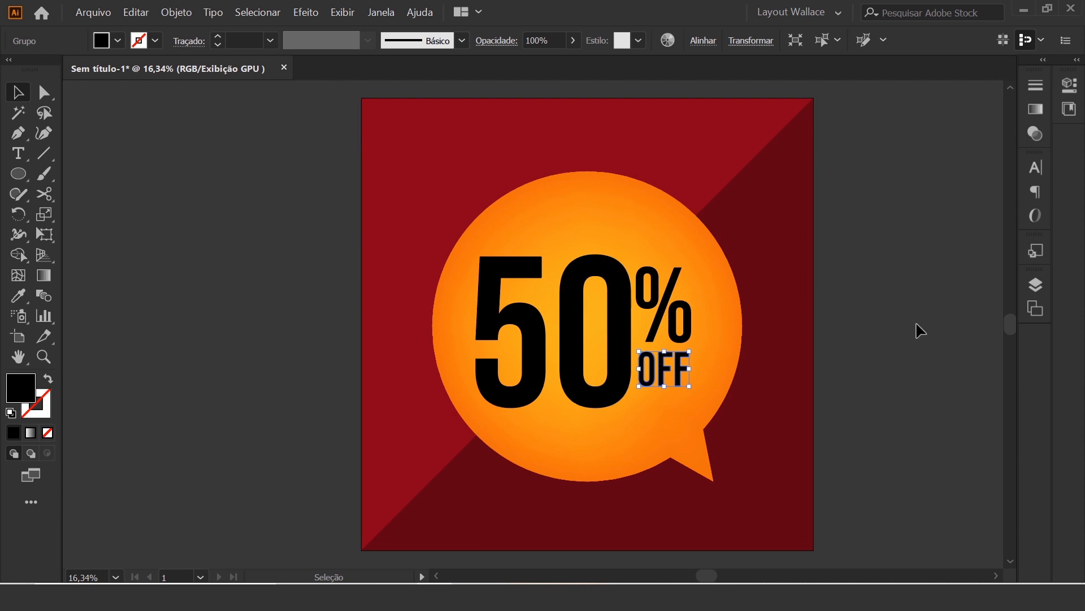
click(902, 409)
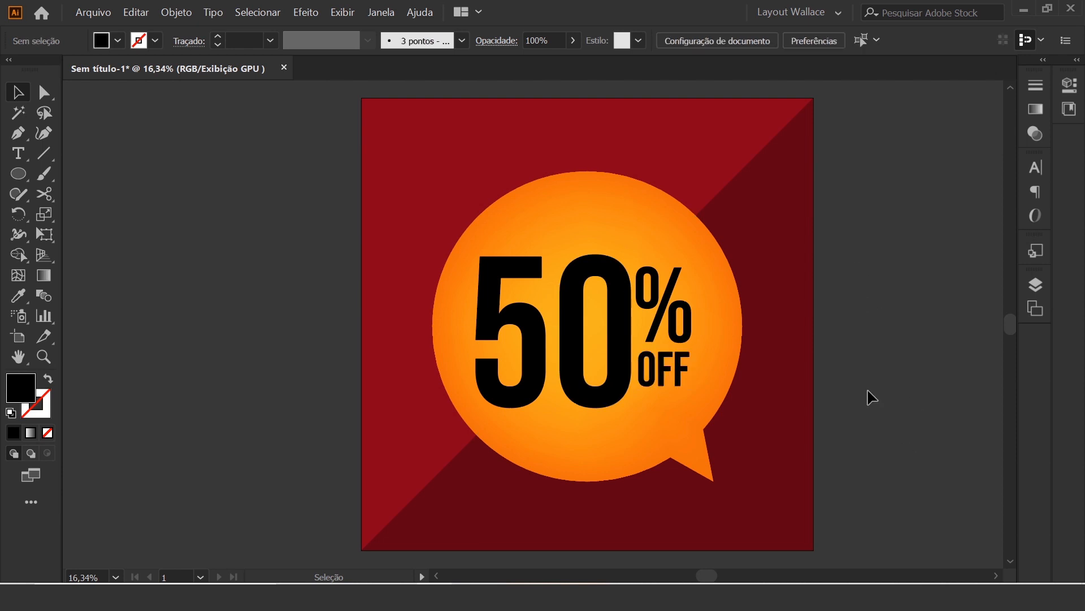
Nudge the % and OFF together slightly down and right, away from the 50, and deselect them
click(686, 376)
shift+click(689, 339)
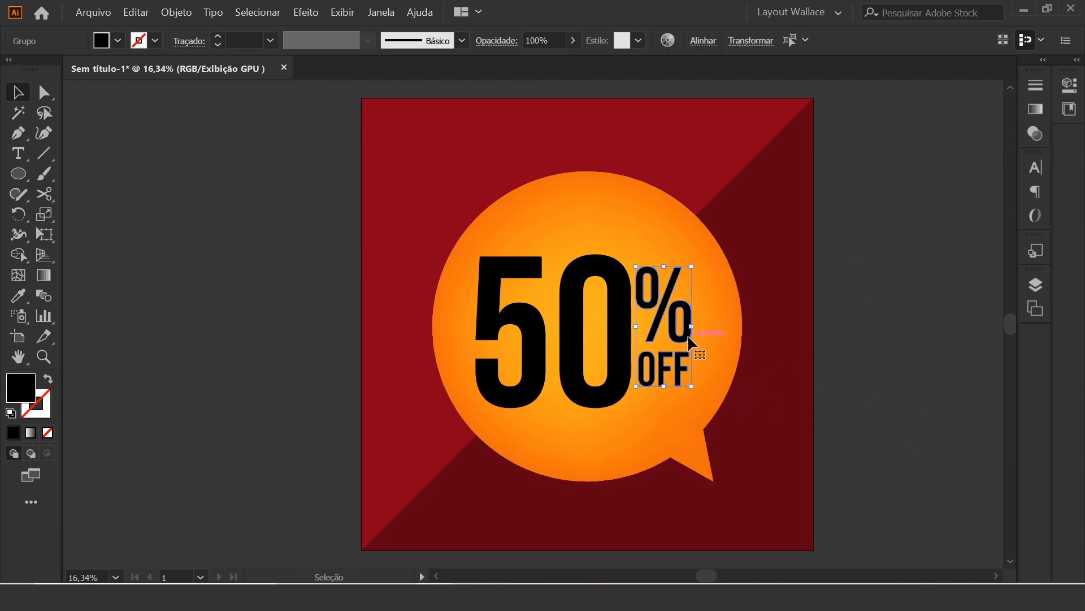
key(Down)
key(Down)
key(Down)
key(Down)
key(Down)
key(Down)
key(Down)
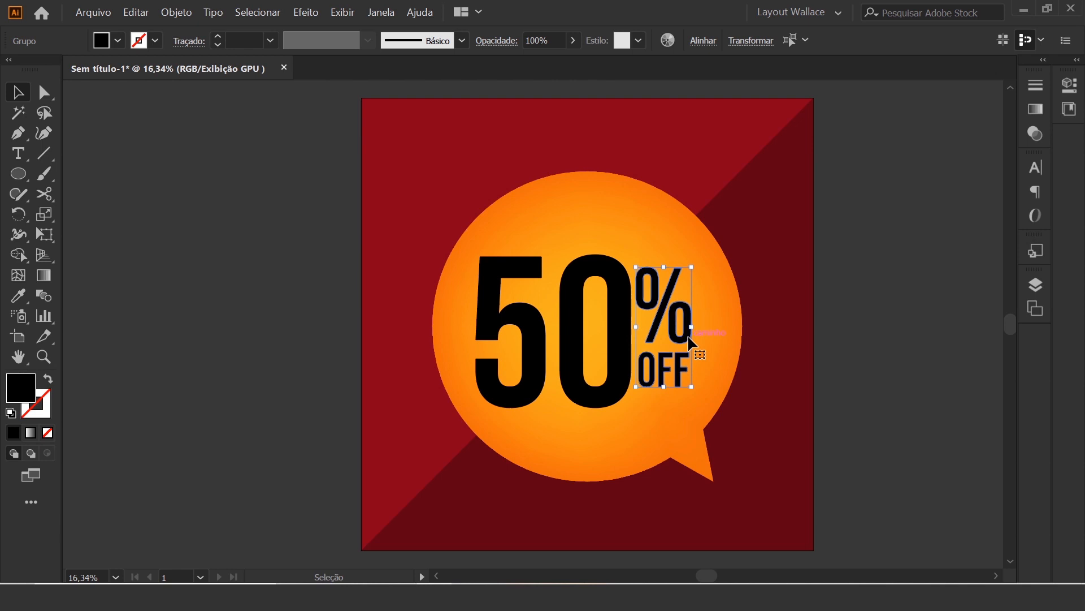
key(Right)
key(Right)
key(Right)
key(Right)
key(Right)
key(Right)
key(Right)
key(Right)
key(Right)
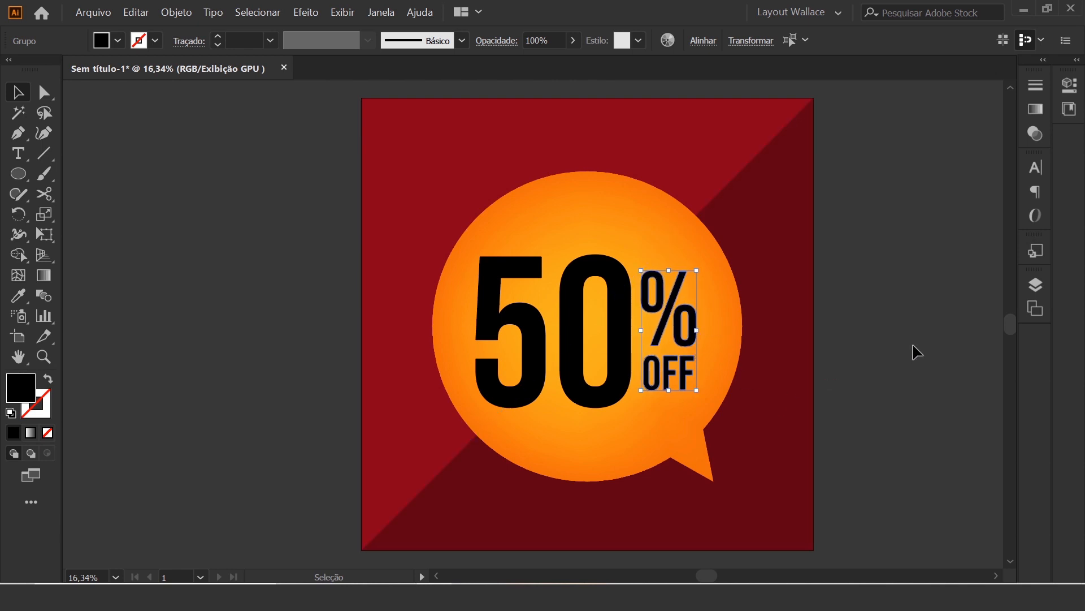
click(927, 300)
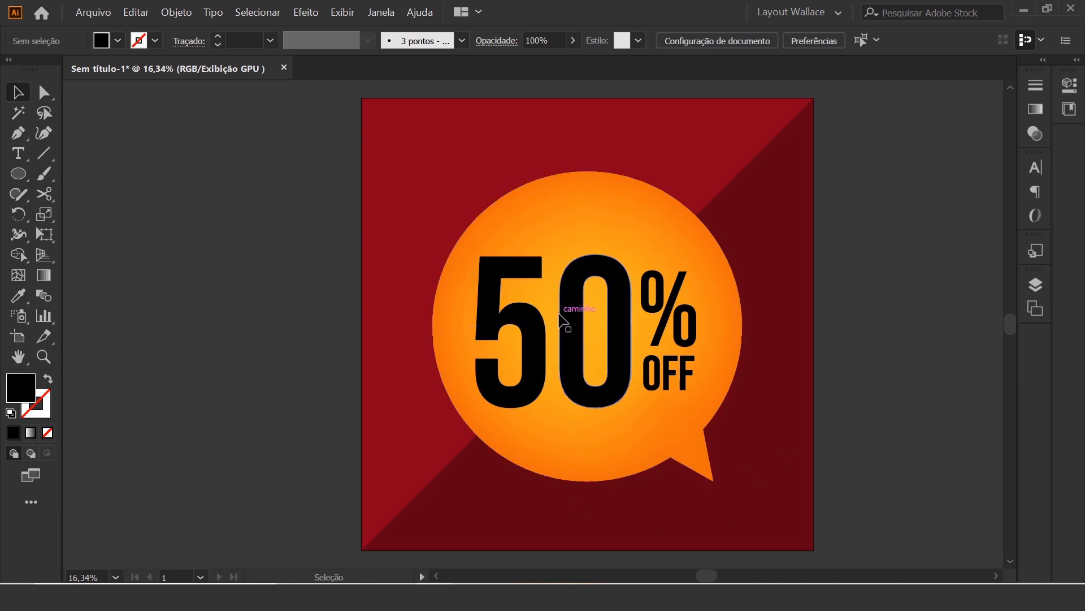
Fill the 50, % and OFF lettering with the lighter red sampled from the background using the Eyedropper
click(627, 376)
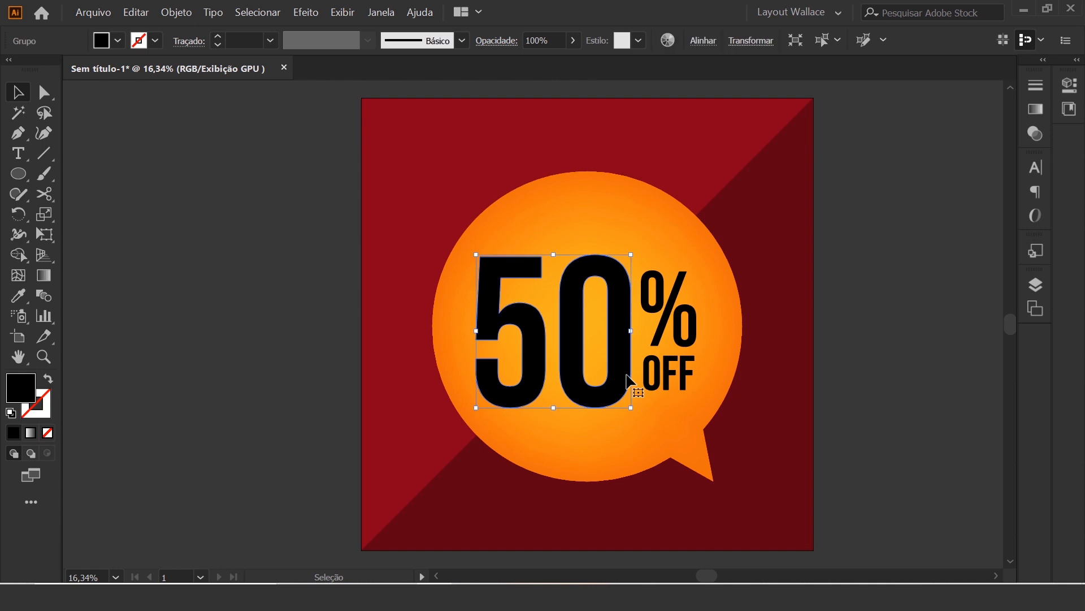
shift+click(669, 386)
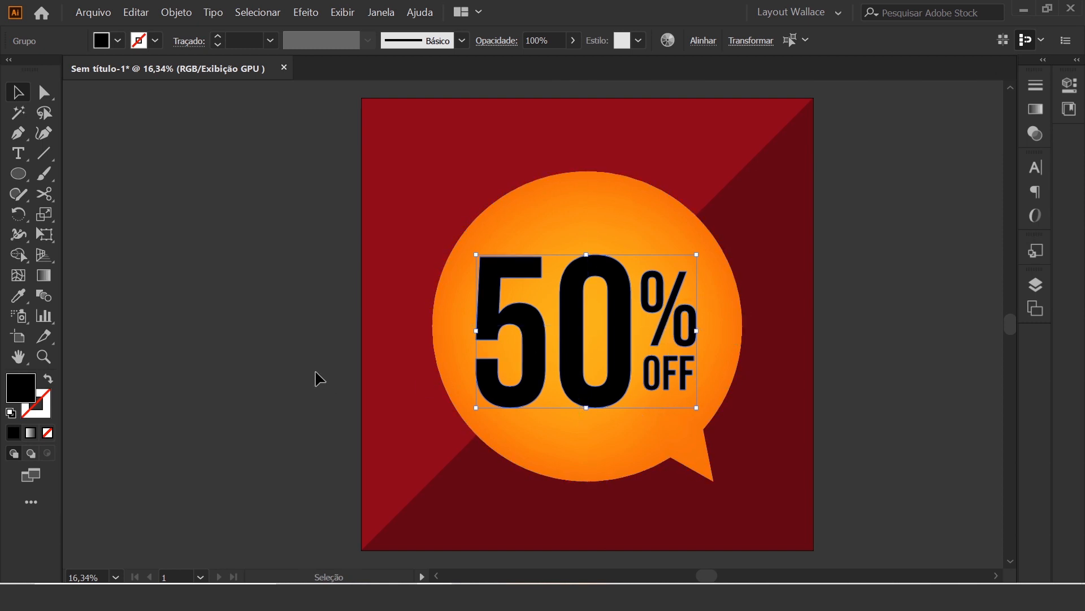
click(18, 296)
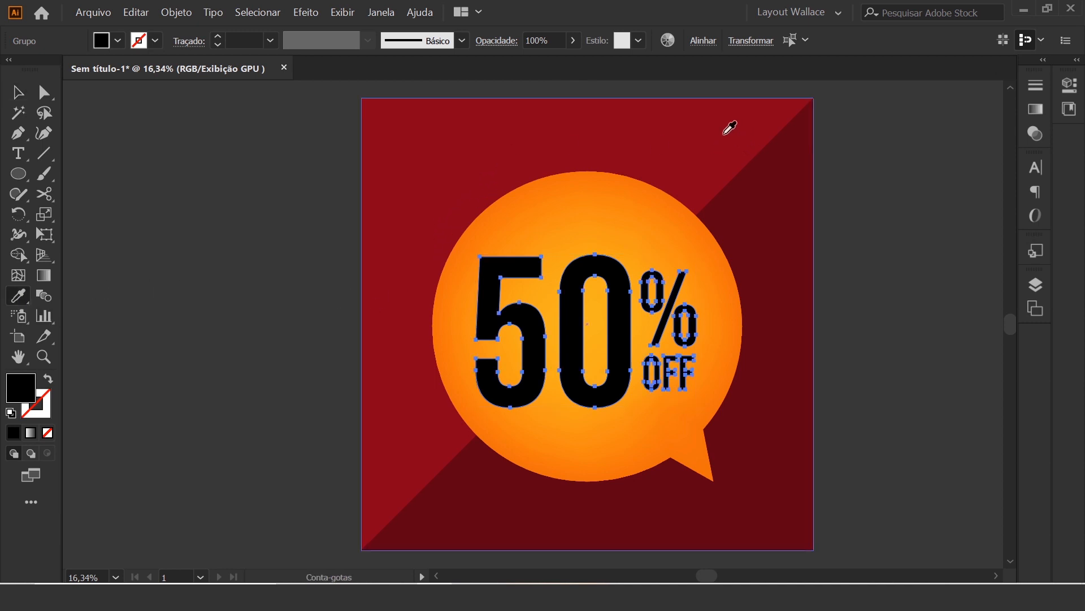
click(463, 151)
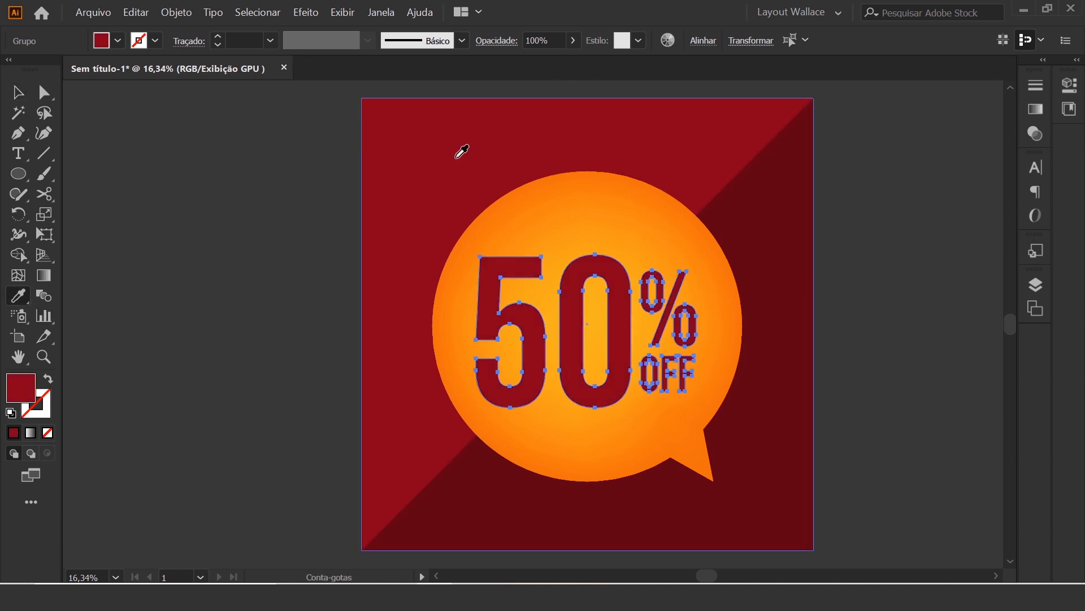
click(15, 94)
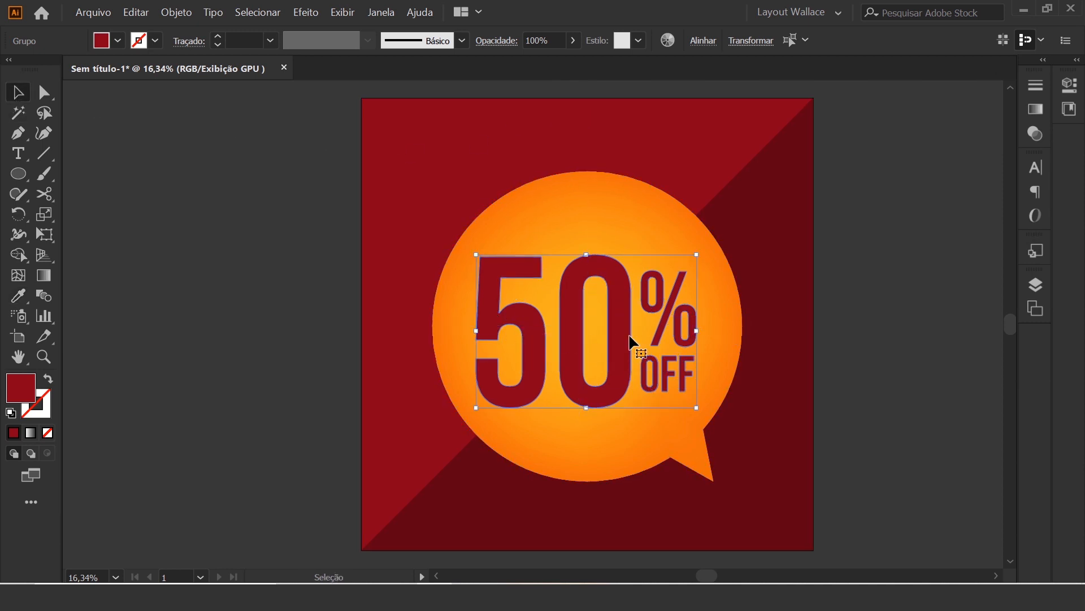
Darken the lettering's fill colour to 77001c and deselect it
double_click(30, 397)
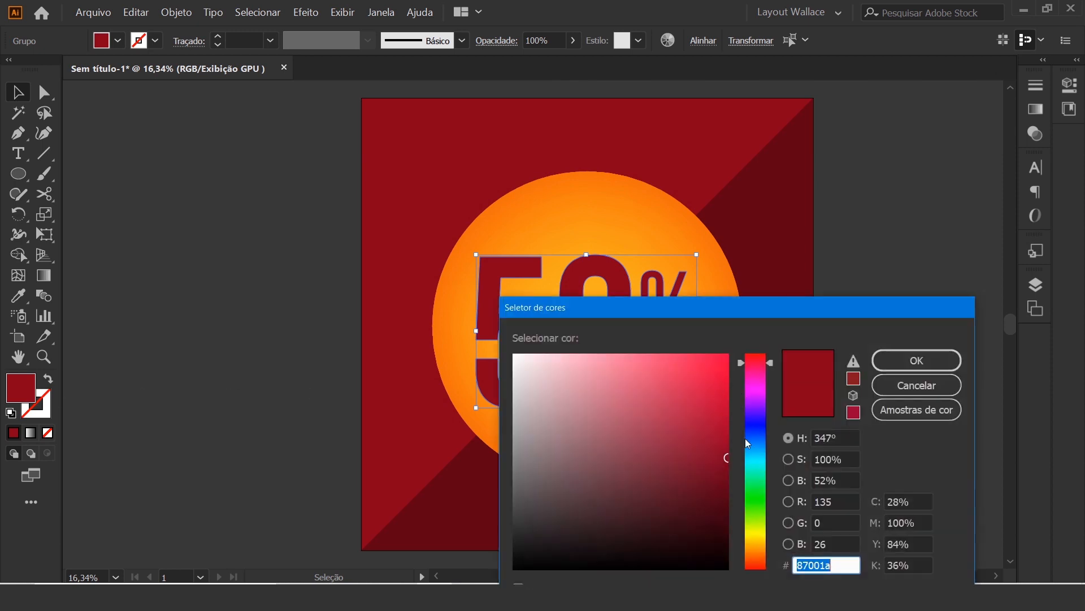
drag(724, 455, 727, 469)
click(912, 365)
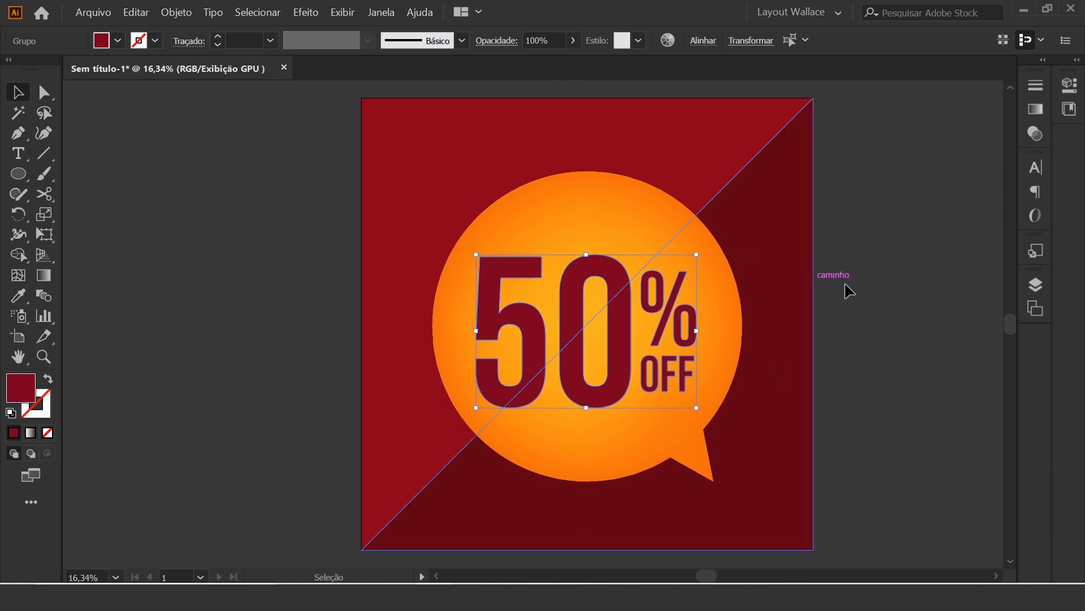
click(878, 372)
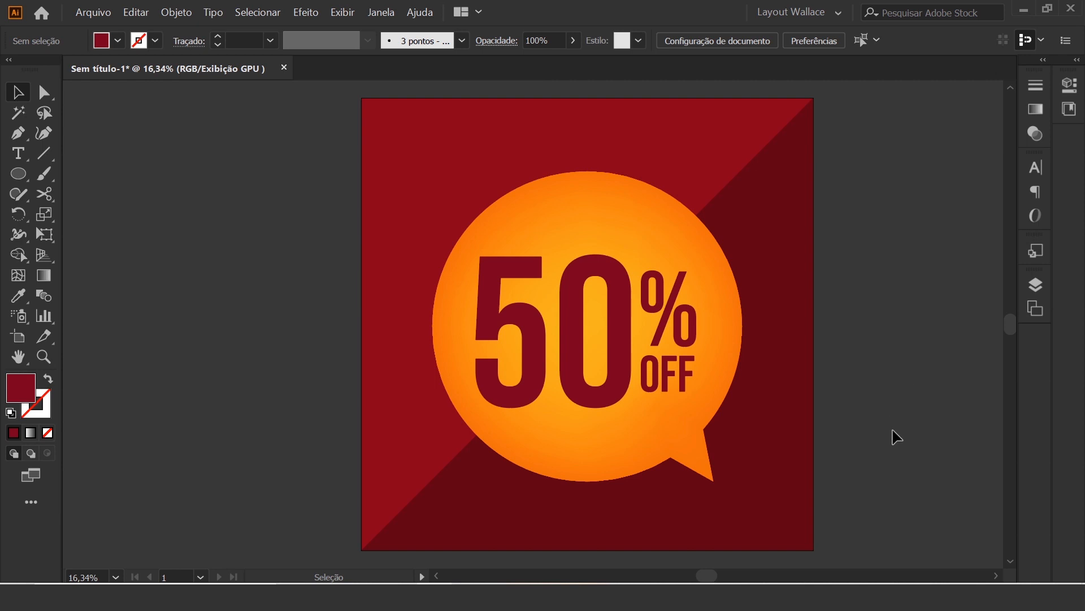
Enlarge the whole 50 % OFF lettering slightly, nudge it to the centre of the speech bubble and deselect it
click(622, 339)
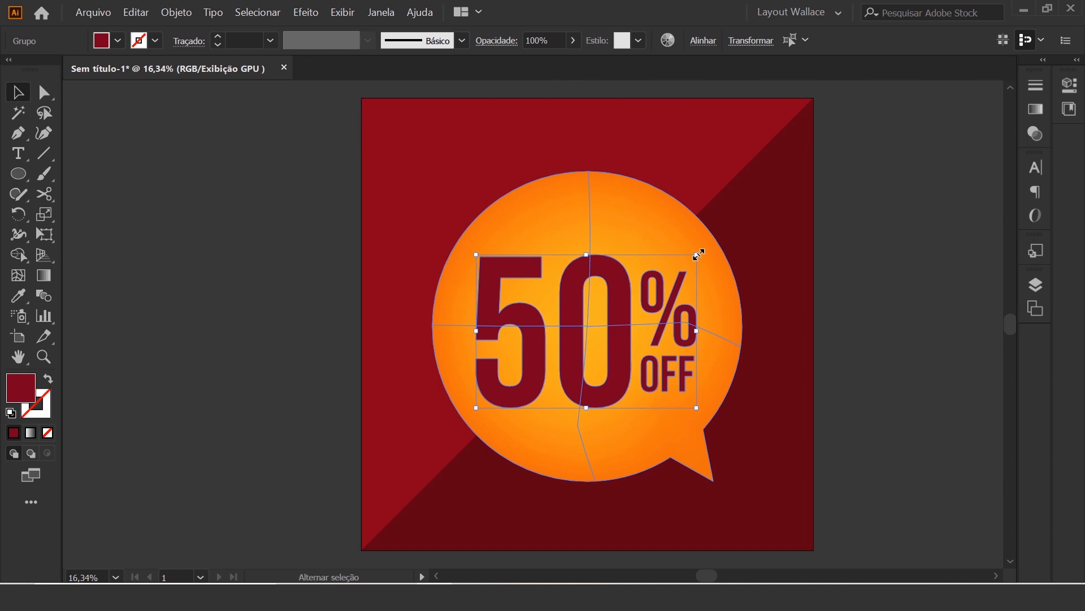
drag(698, 255, 805, 247)
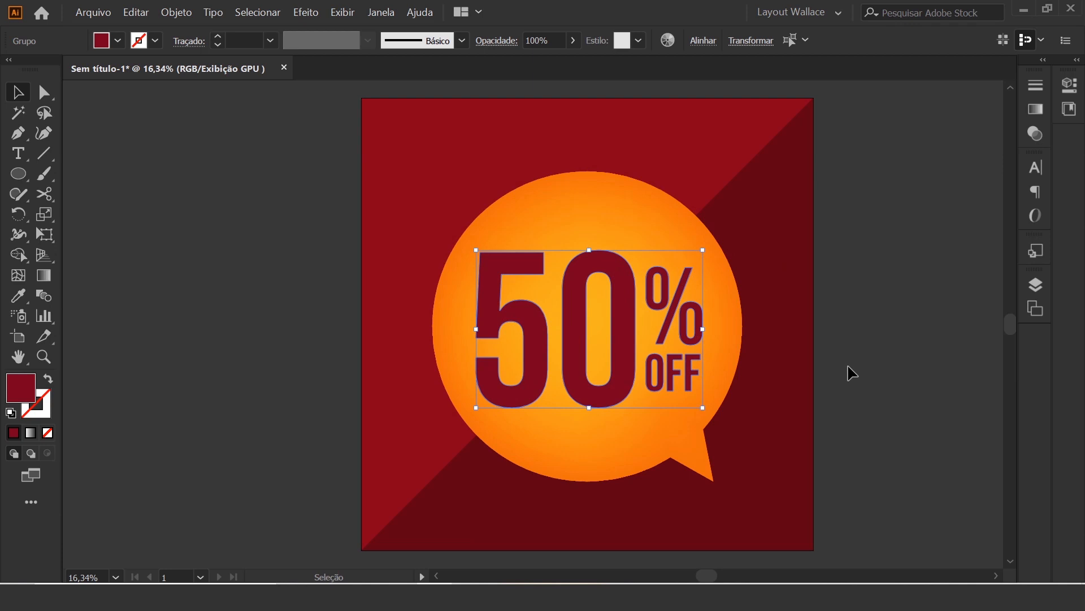
key(Left)
key(Left)
key(Left)
key(Left)
key(Left)
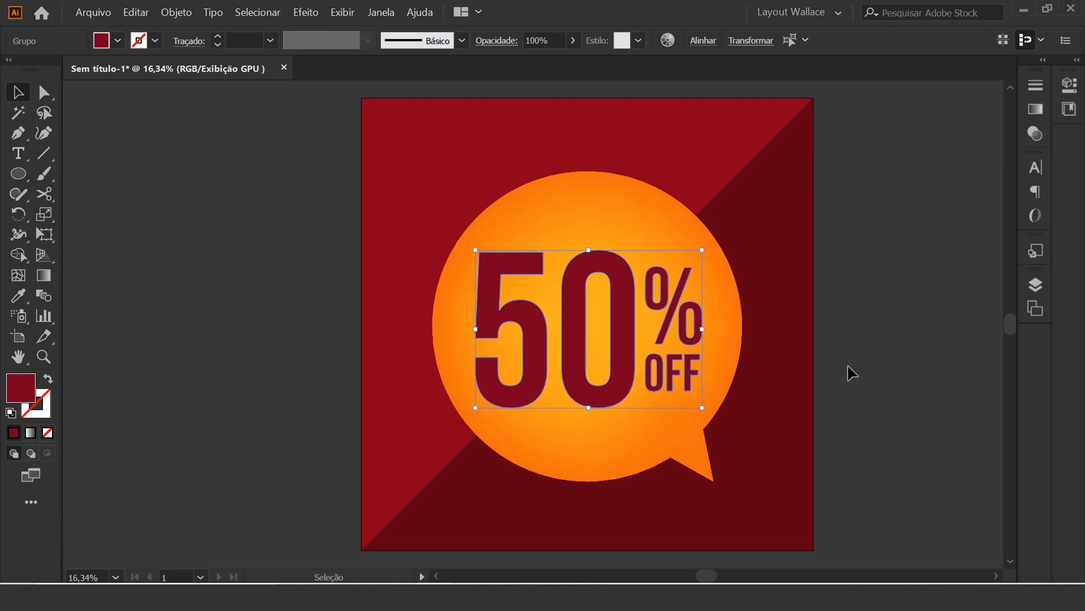
key(Right)
key(Right)
key(Down)
key(Down)
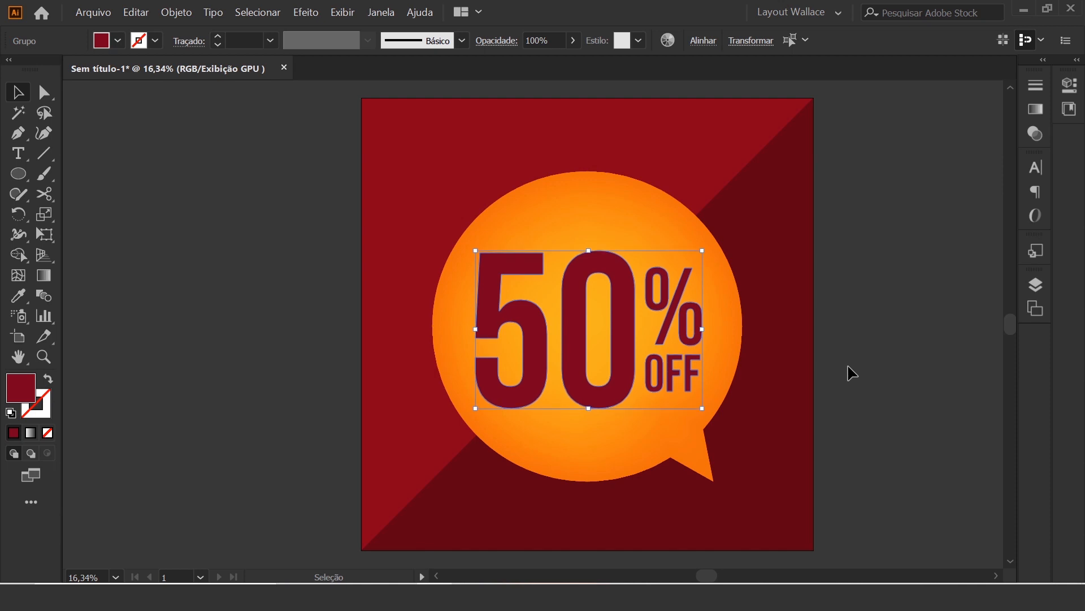
click(900, 347)
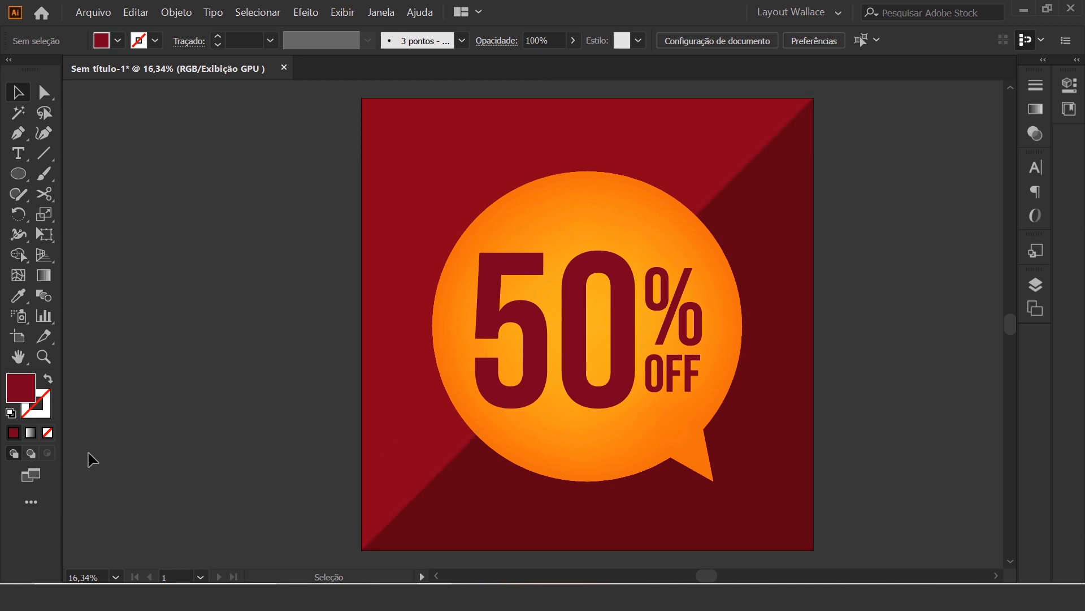
Draw a circle slightly larger than the speech bubble around the lettering and remove its fill
click(21, 177)
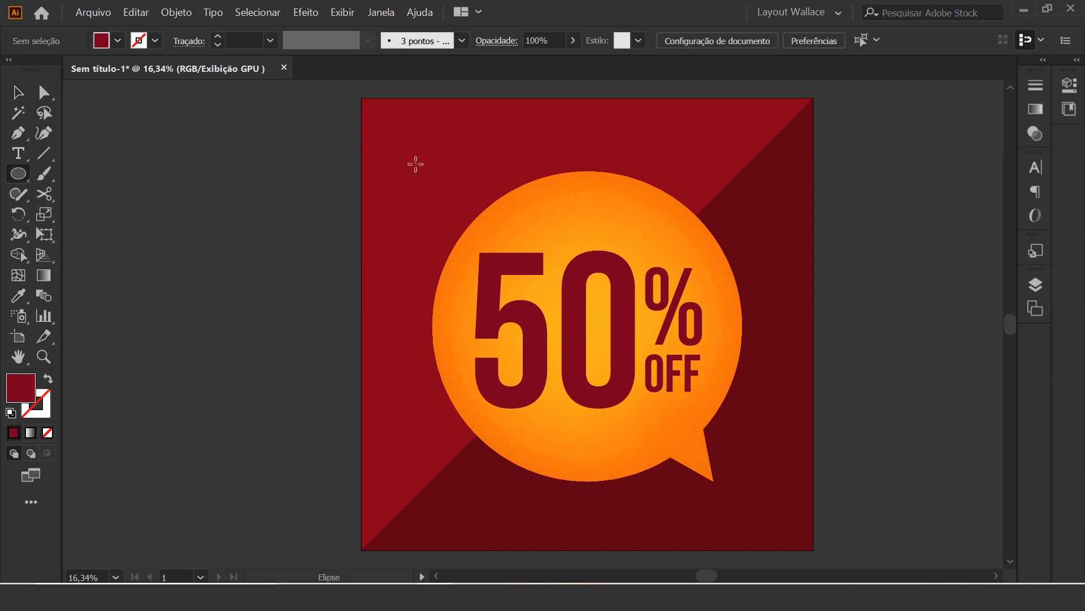
drag(416, 176, 760, 502)
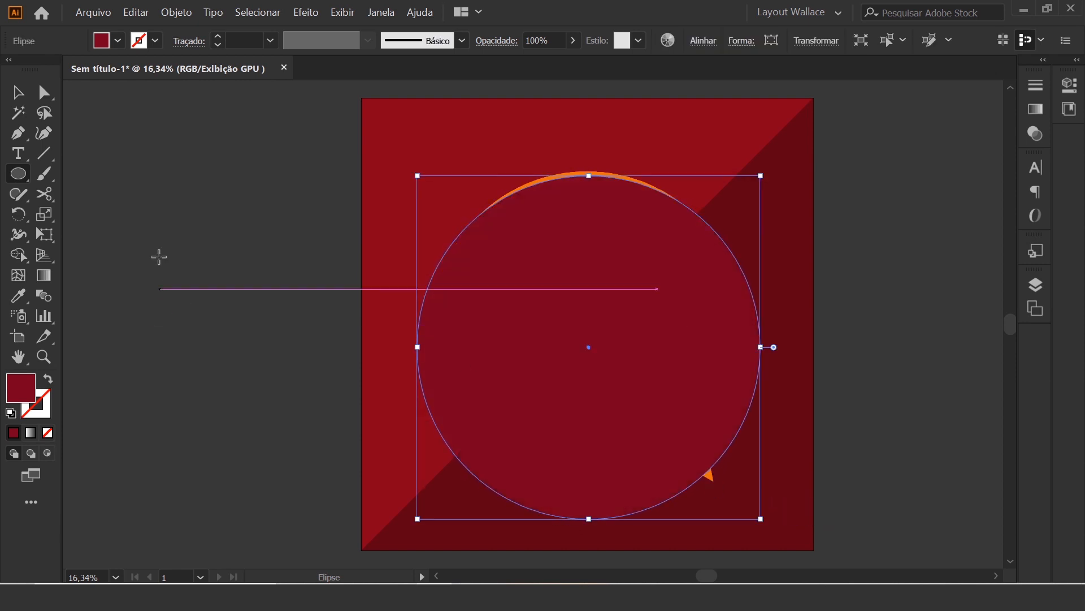
click(17, 94)
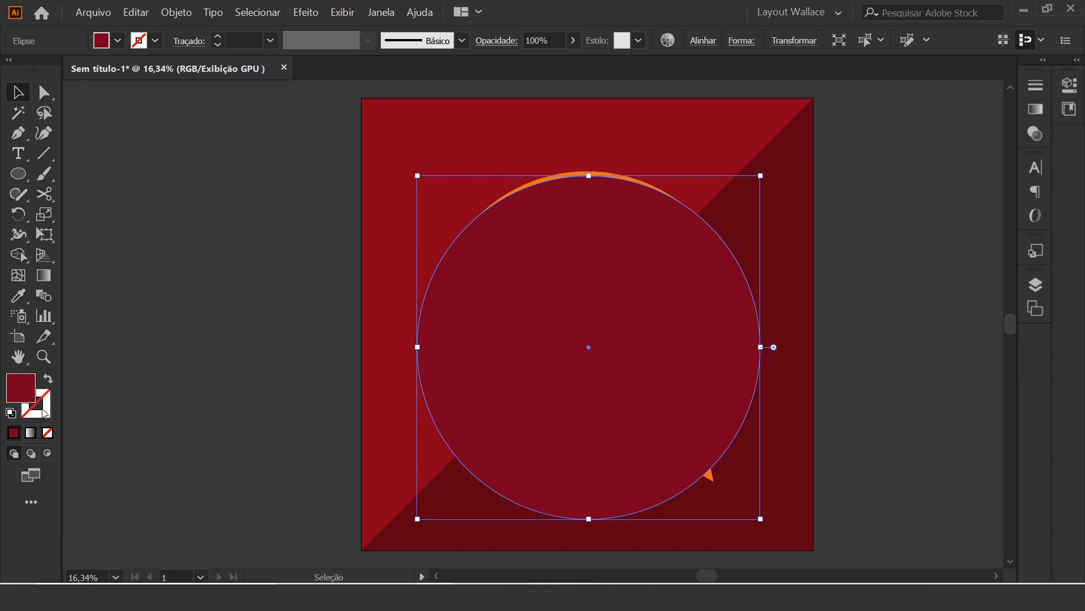
click(49, 434)
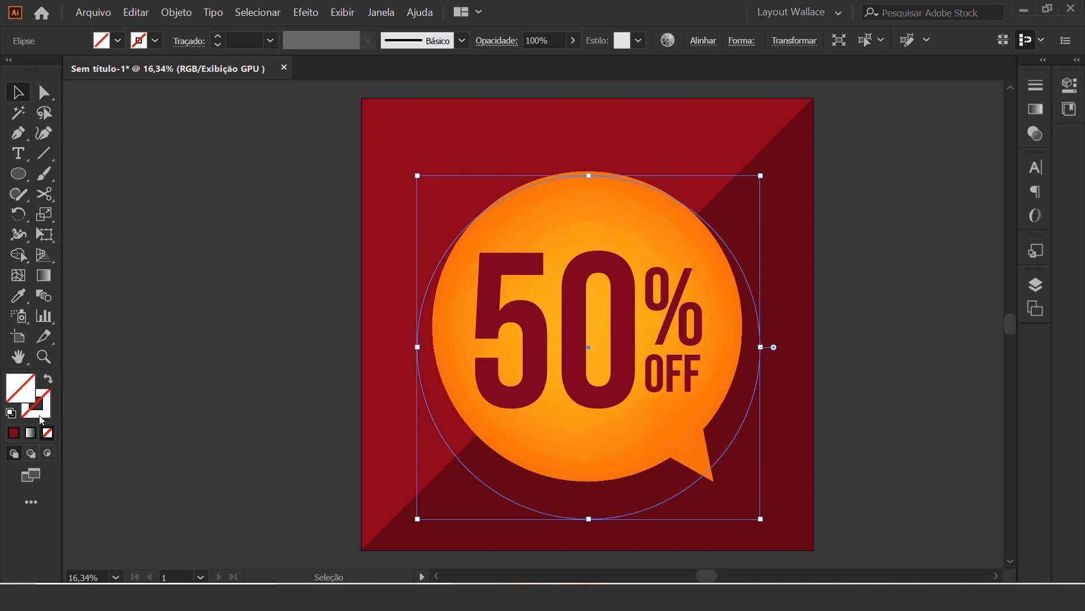
Give the unfilled circle an orange stroke with colour ff9a2c
click(42, 420)
click(14, 433)
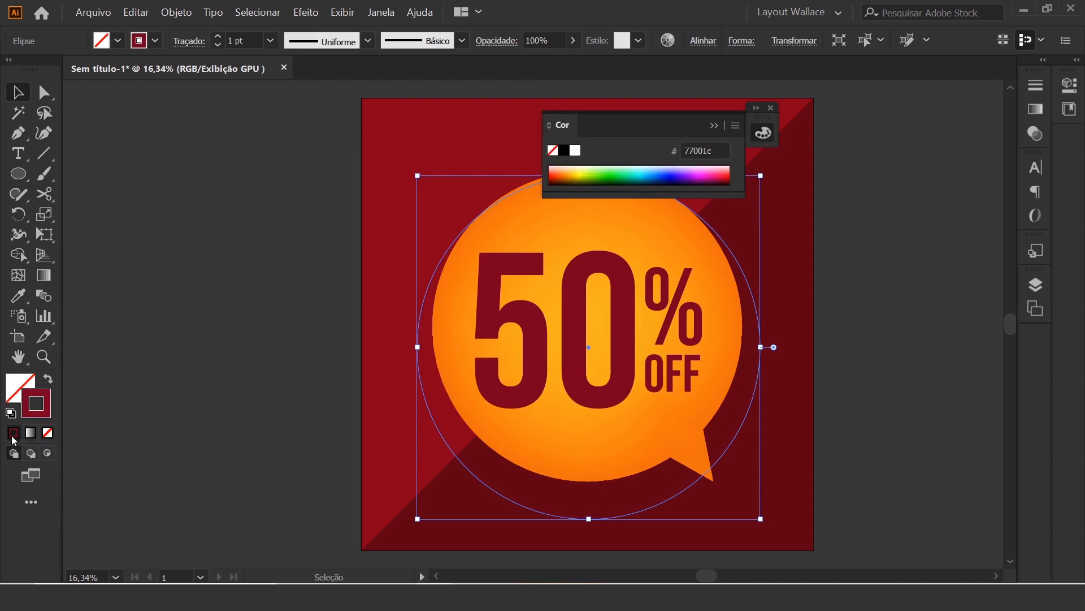
double_click(47, 410)
click(759, 549)
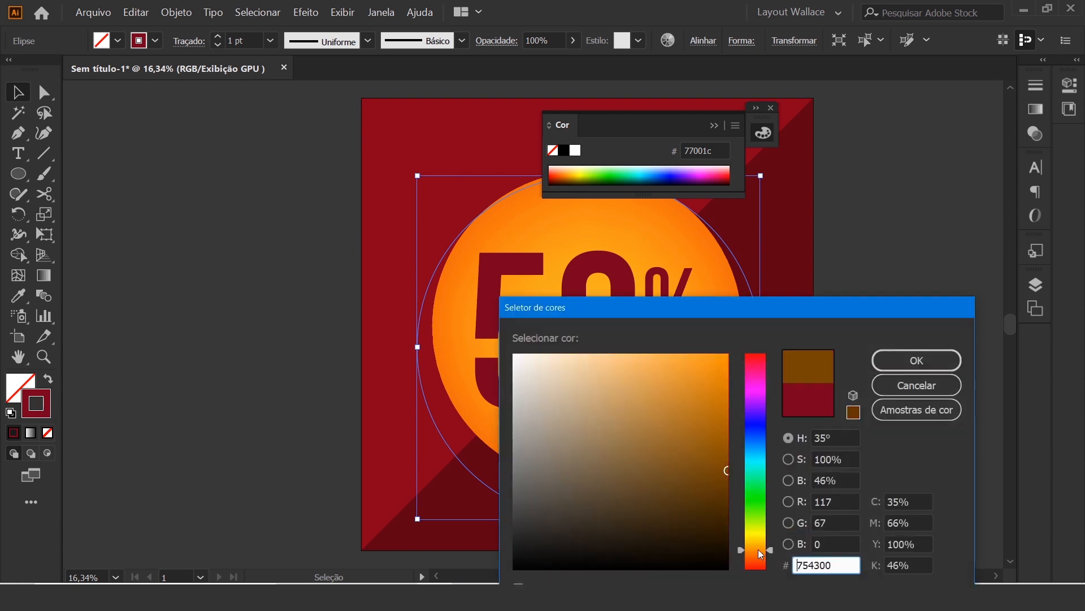
drag(760, 553, 759, 555)
drag(704, 414, 691, 355)
click(917, 361)
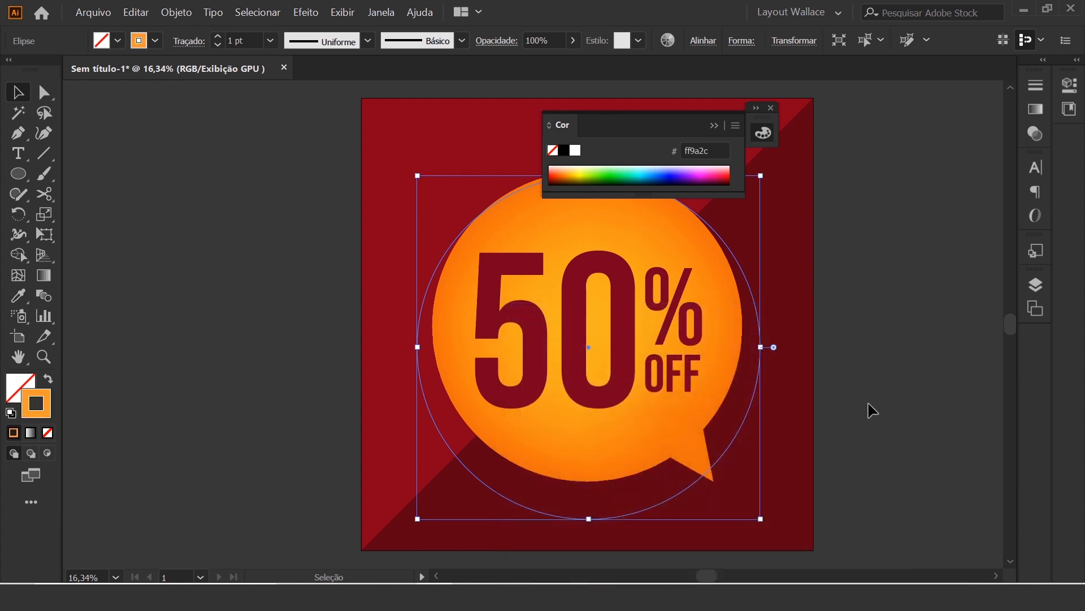
Set the circle's stroke weight to 10 pt and close the floating colour panel
click(271, 41)
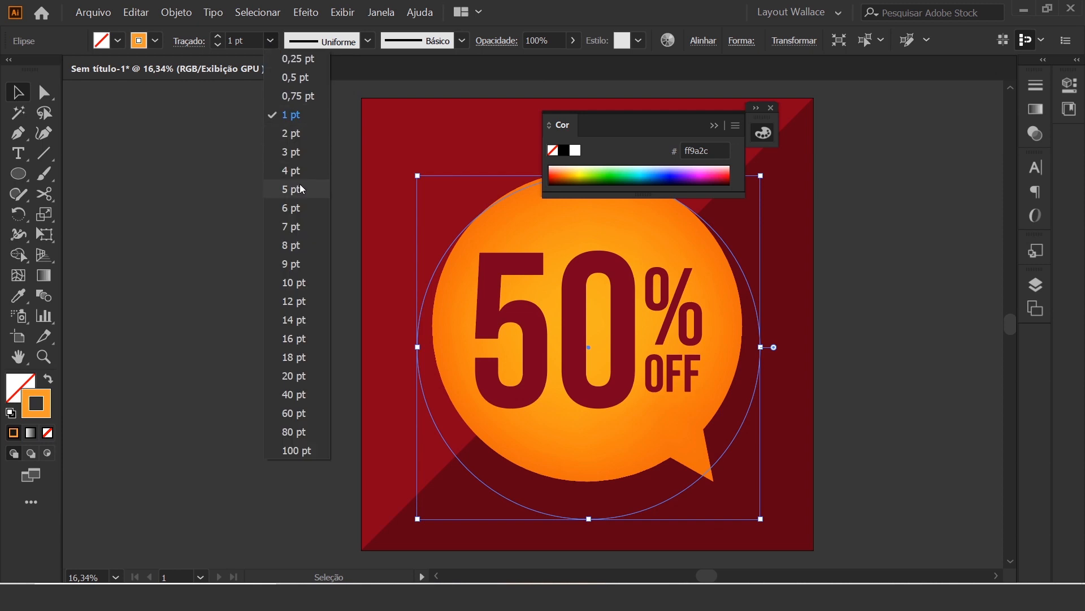
click(295, 283)
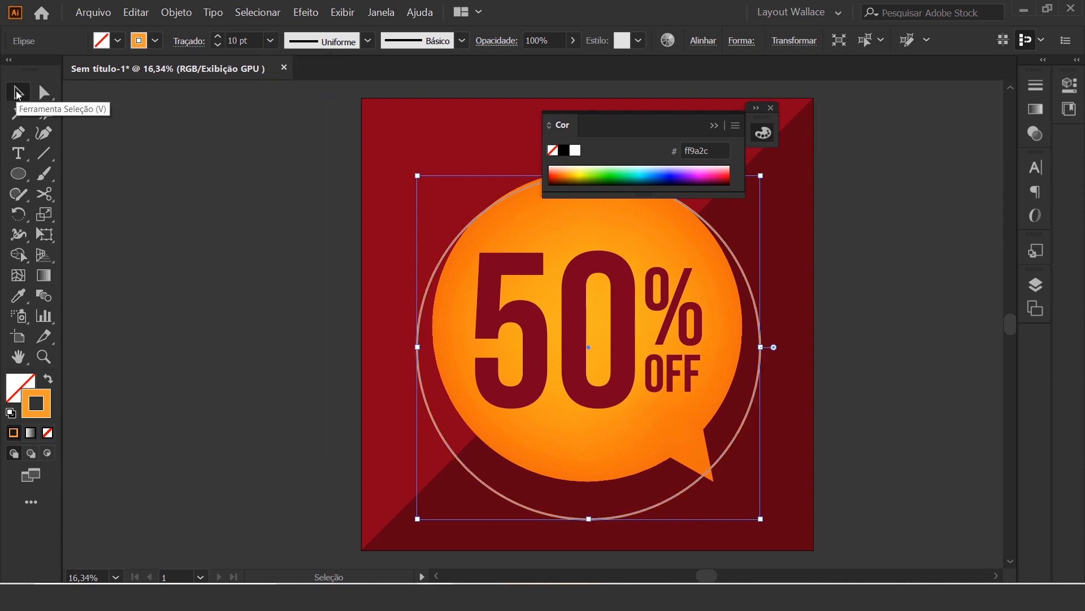
click(772, 108)
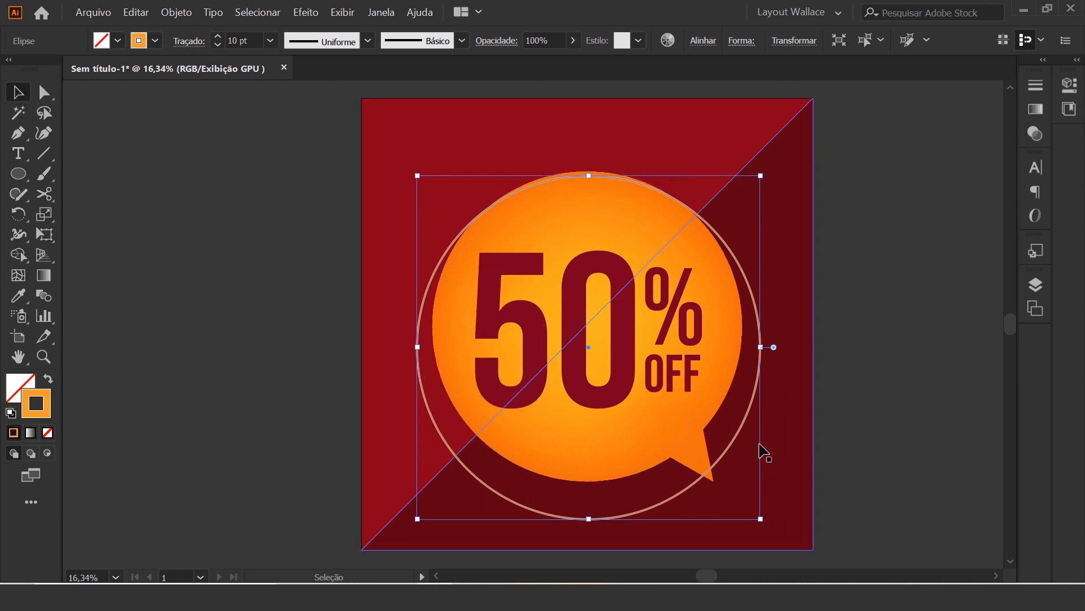
Move the orange ring up around the speech bubble and centre it horizontally on the background square
drag(746, 421, 744, 399)
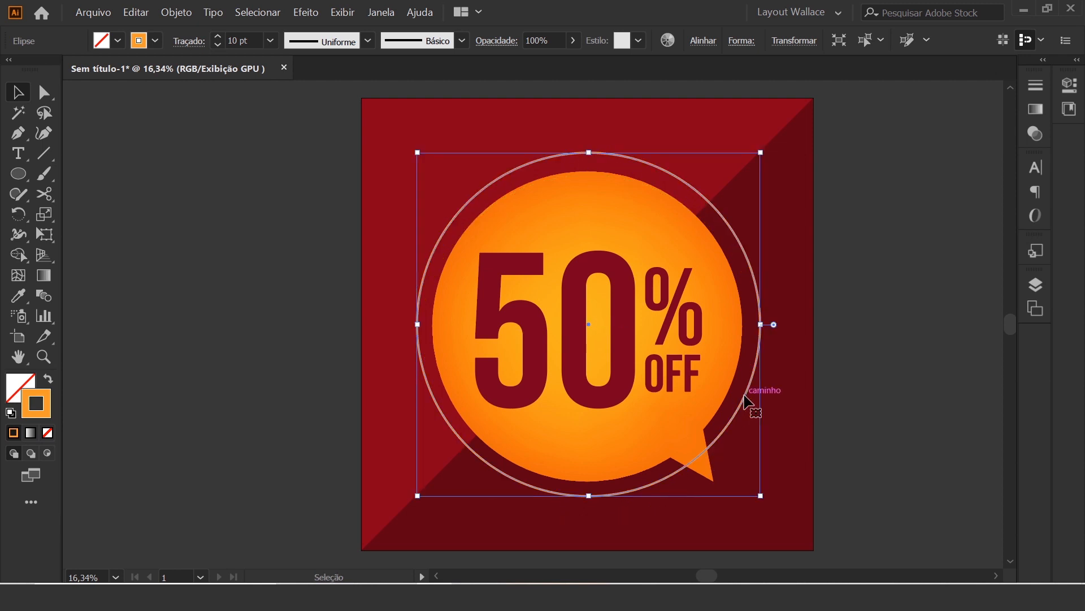
click(920, 416)
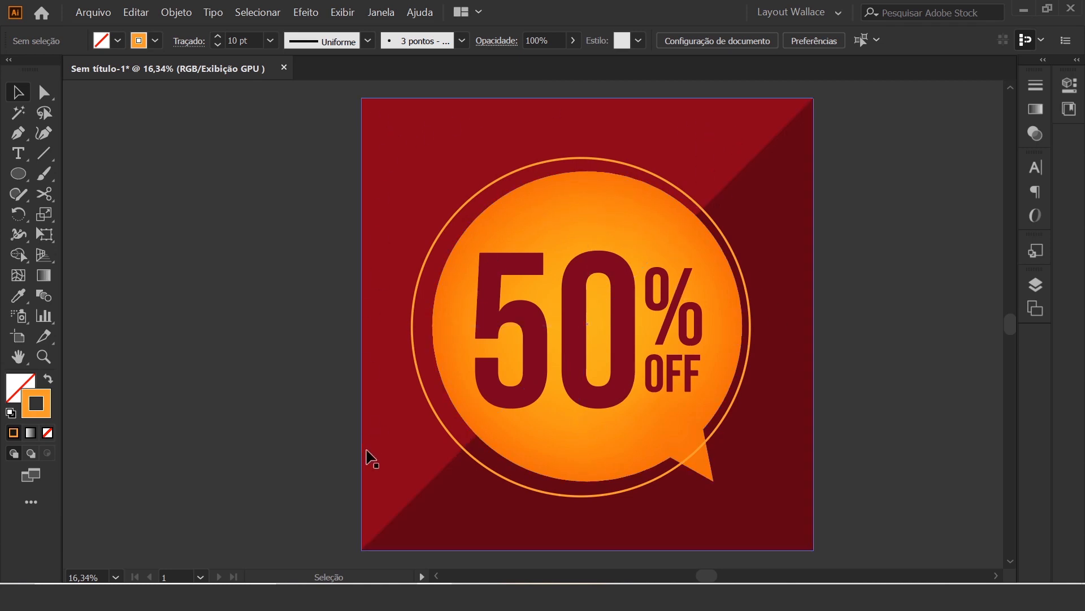
click(547, 165)
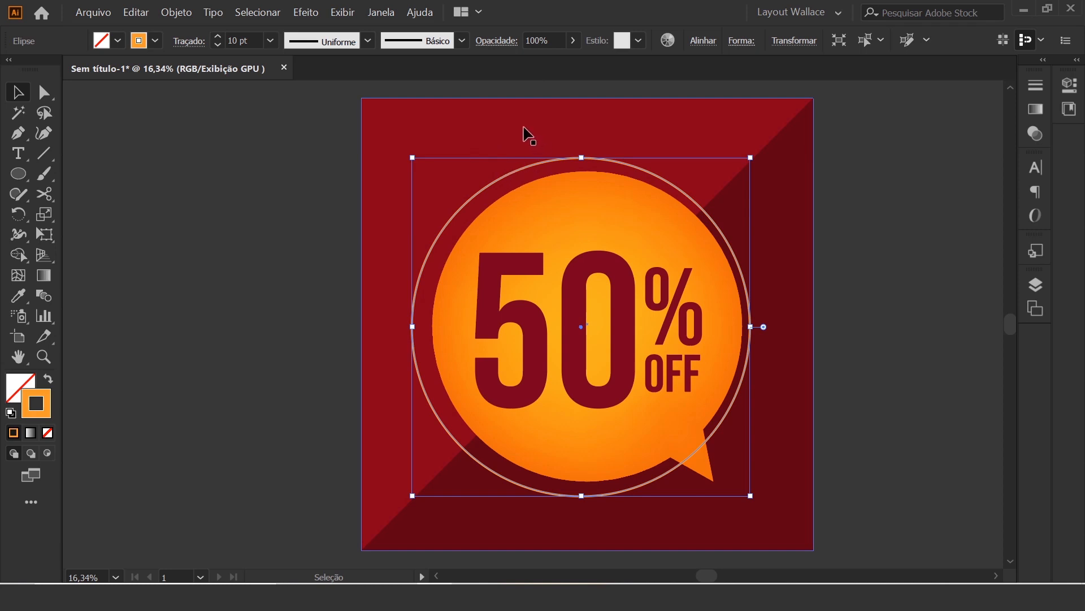
shift+click(435, 132)
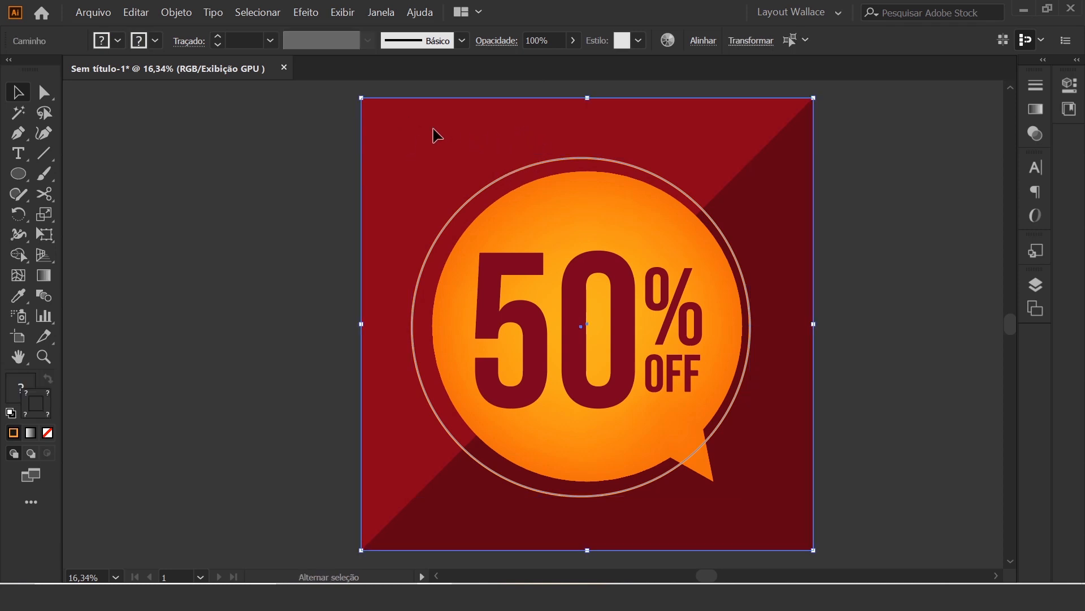
click(705, 44)
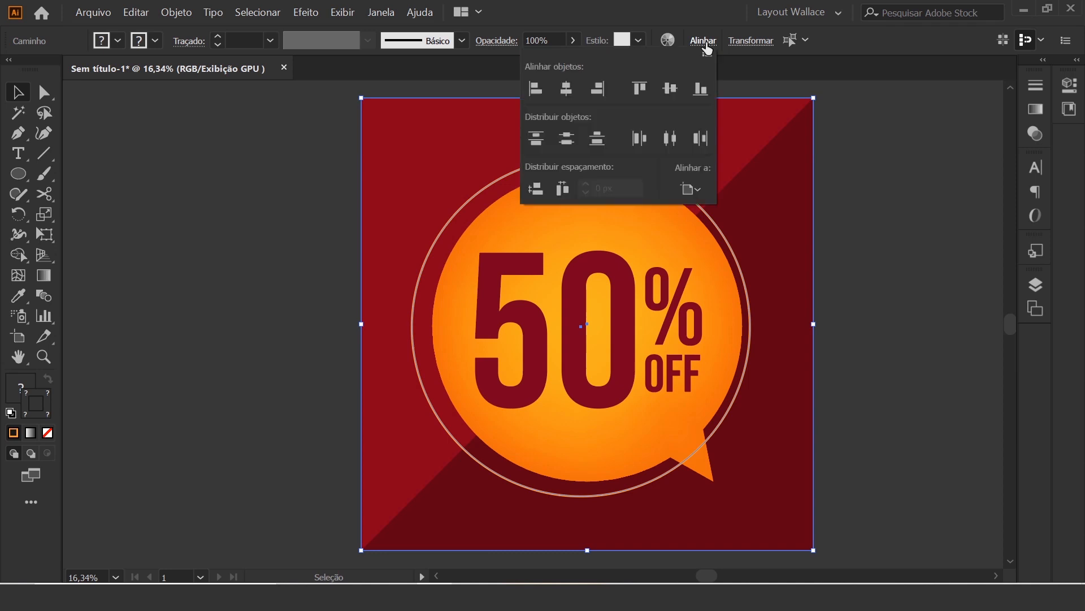
click(566, 88)
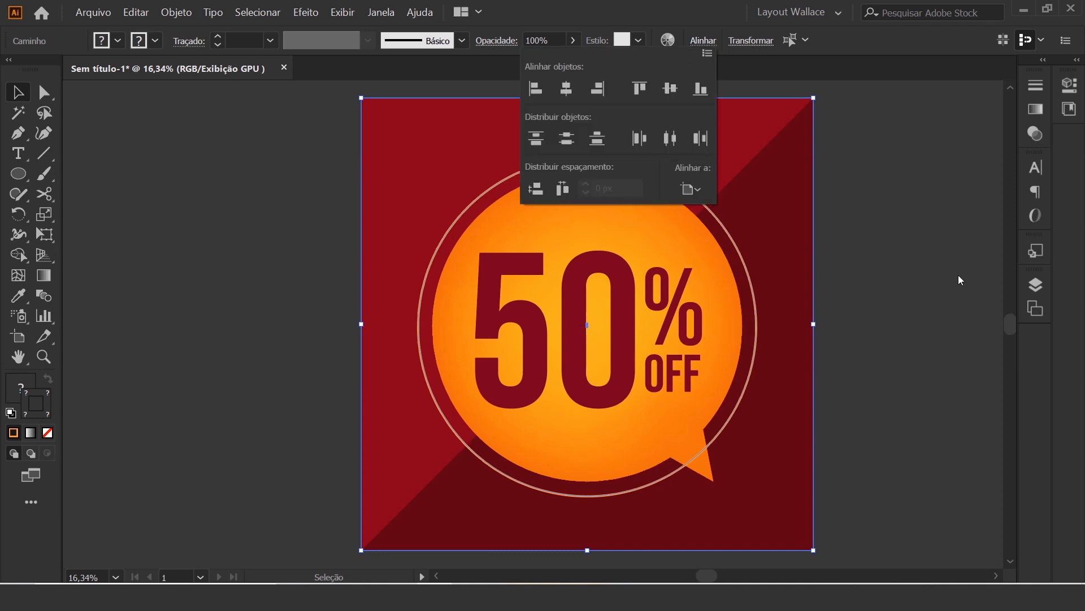
click(892, 291)
click(884, 261)
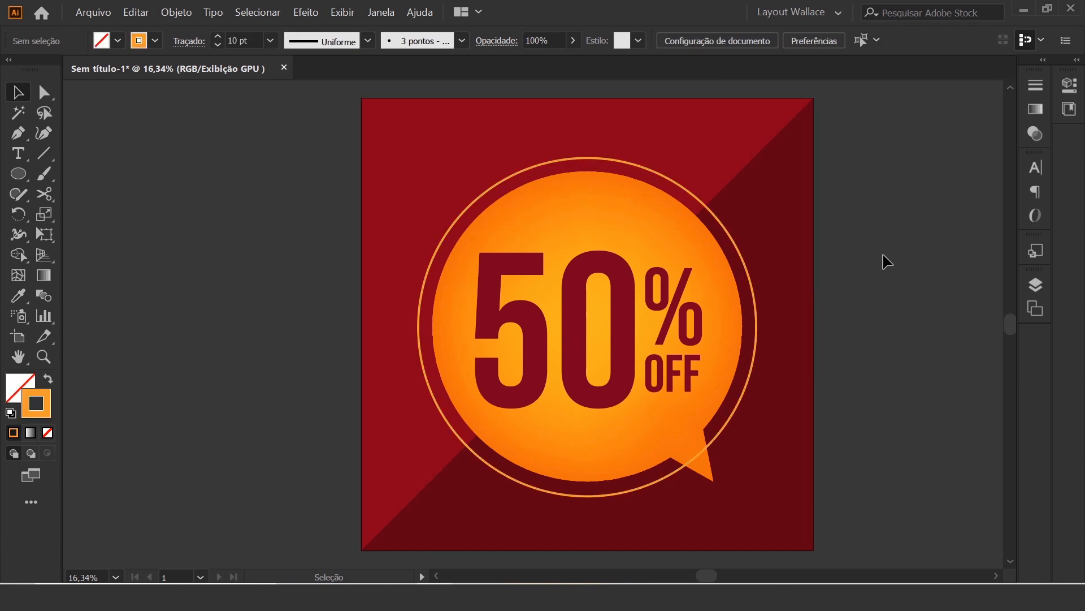
Bring the speech bubble and the 50 % OFF lettering together to the front, above the orange ring, and deselect them
click(621, 396)
shift+click(661, 387)
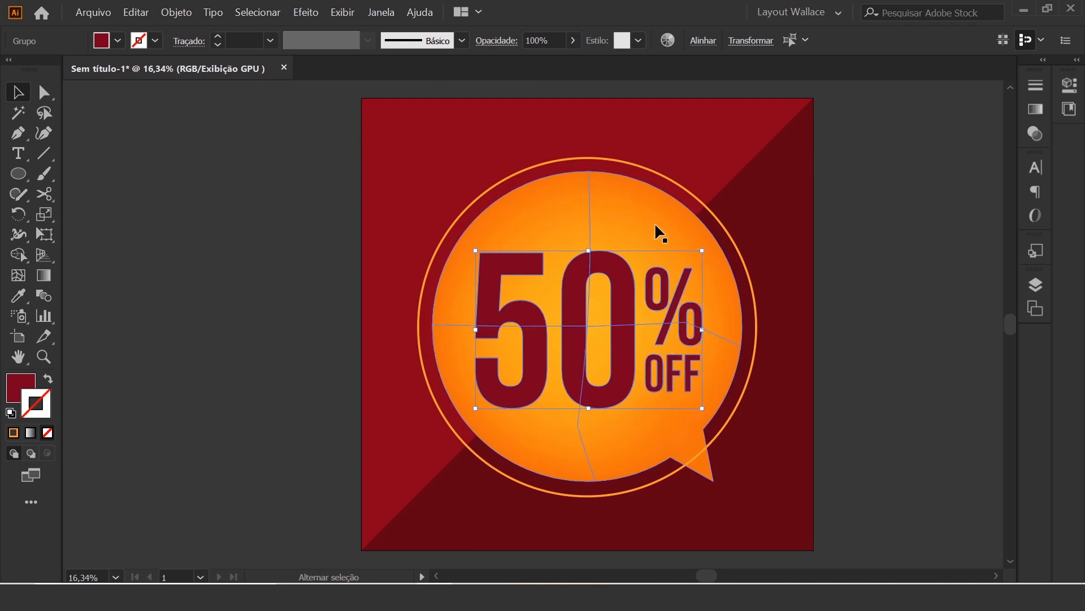
shift+click(635, 224)
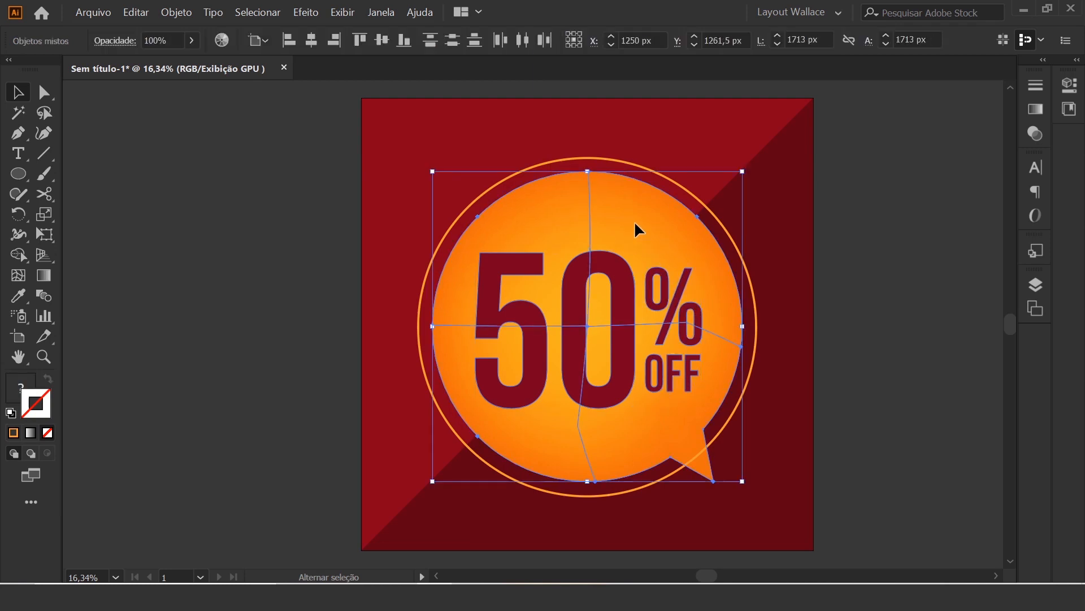
right_click(627, 337)
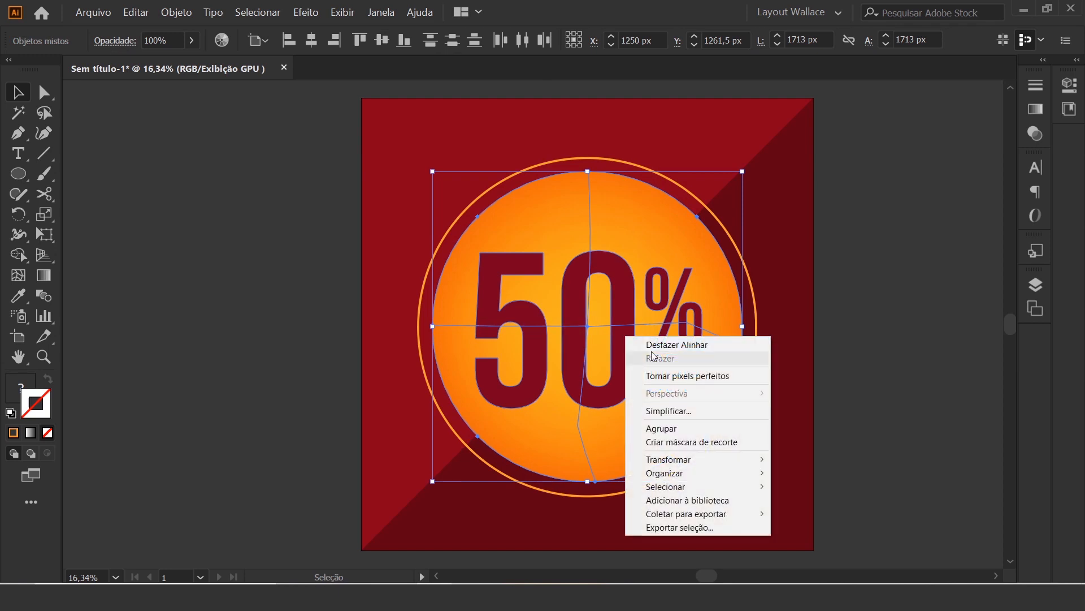
mouse_move(705, 476)
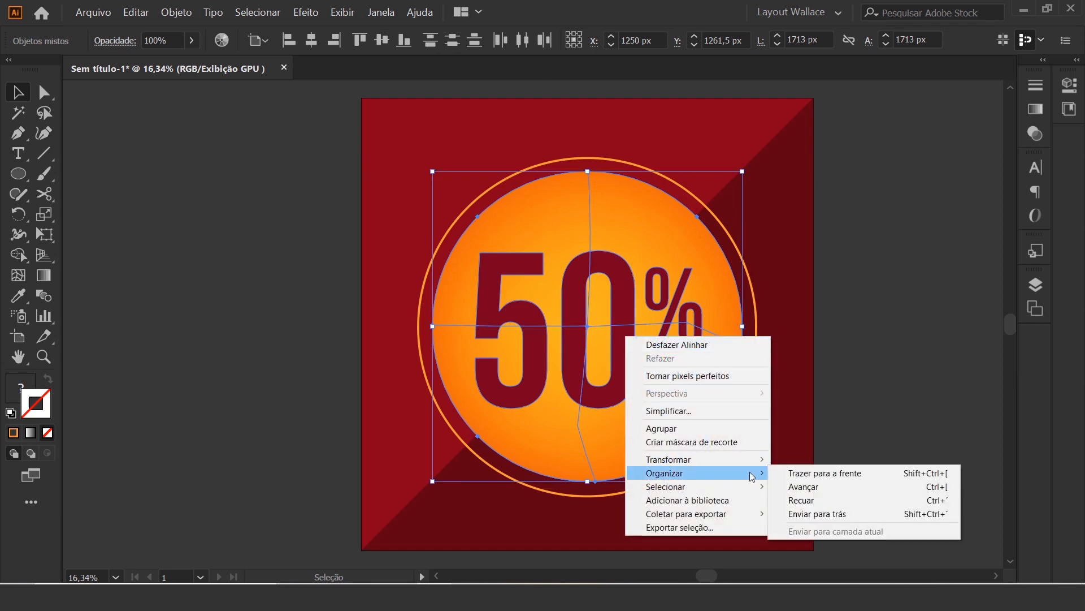
click(813, 474)
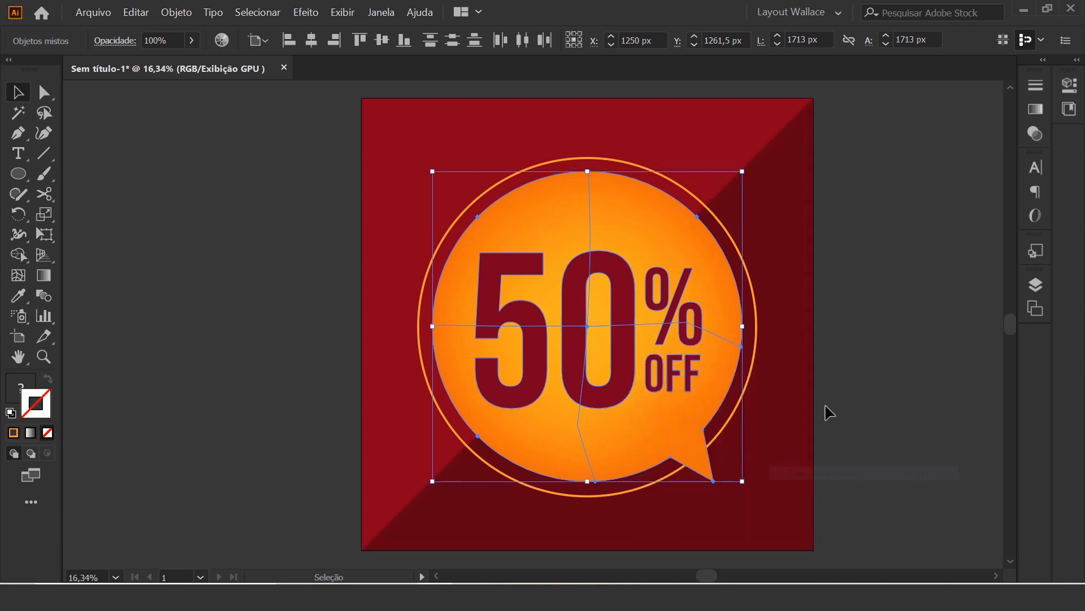
click(891, 329)
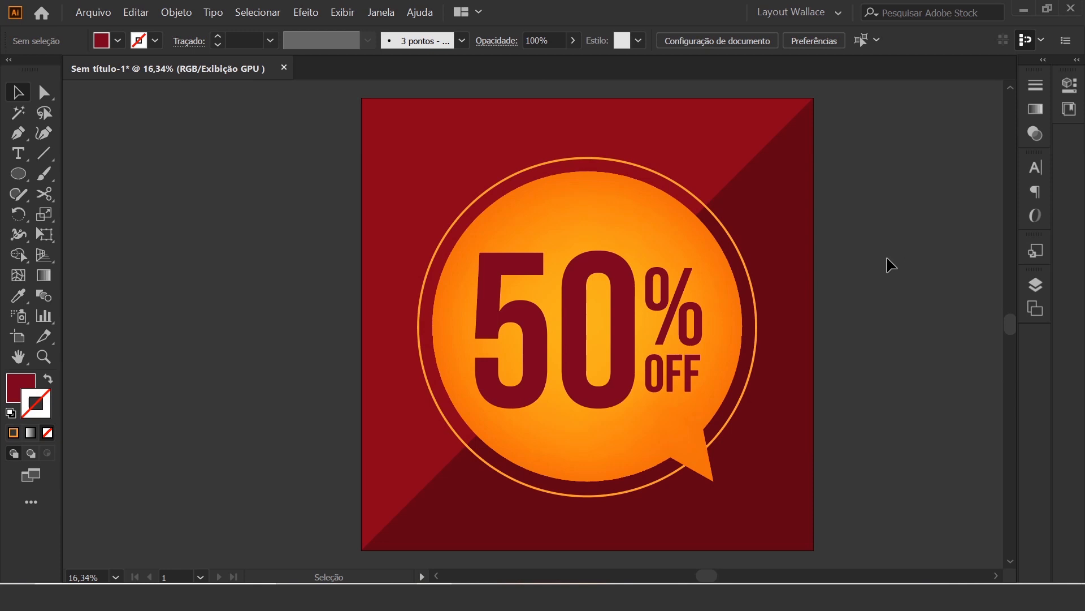
Start a Pen tool path on the background's diagonal just outside the ring's upper-right edge
click(17, 135)
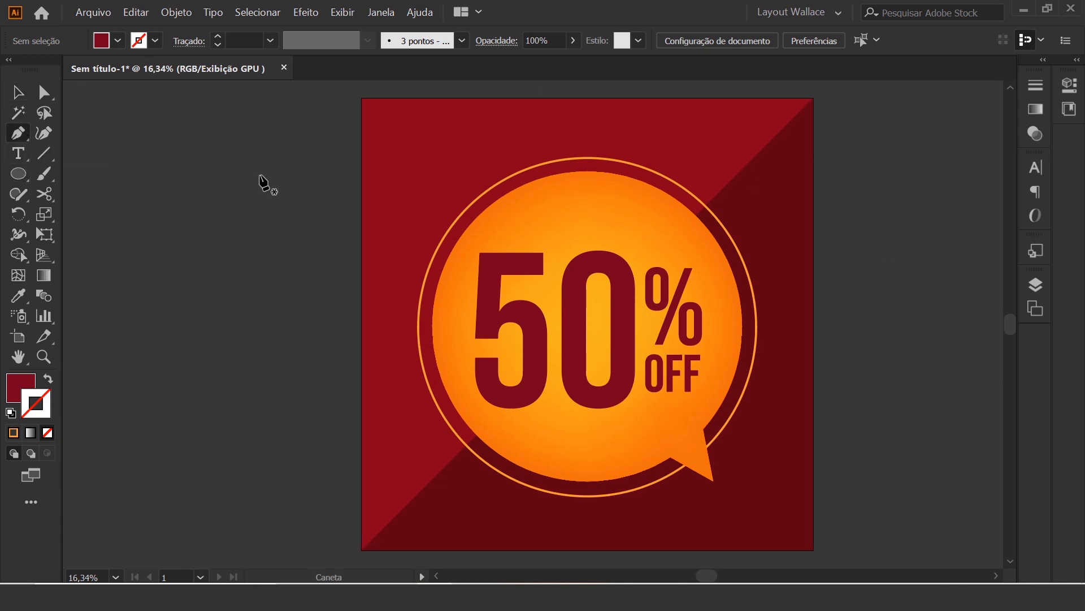
click(721, 189)
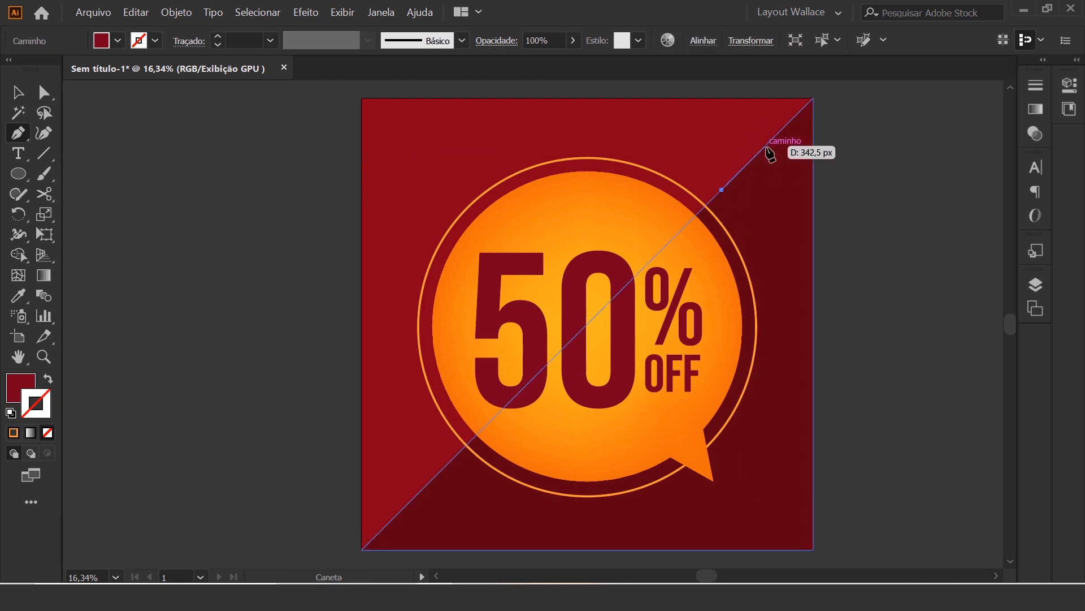
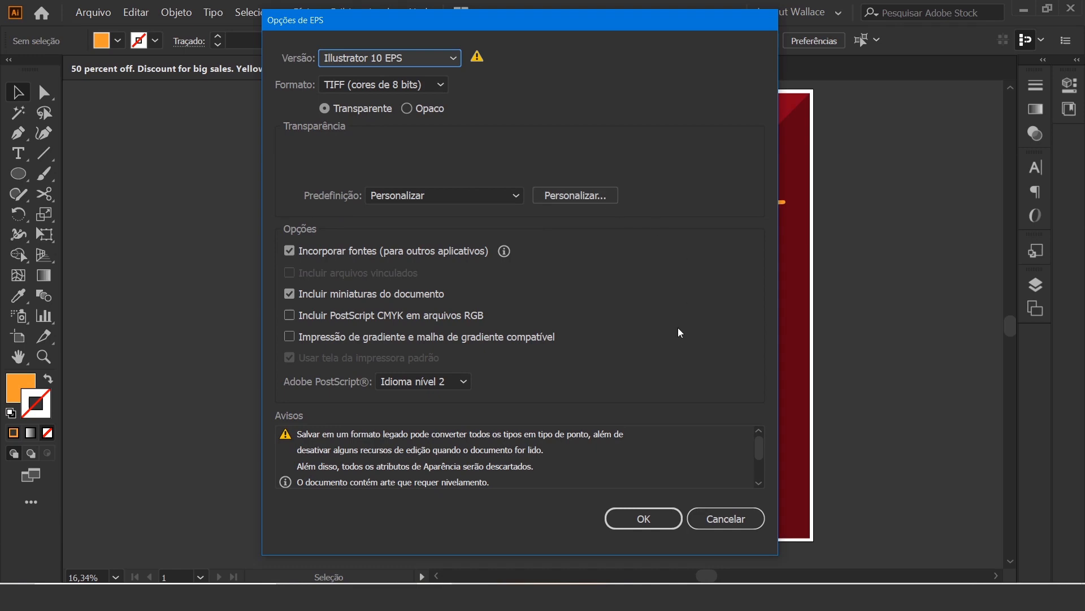
Save the artwork as an Illustrator 10 EPS file and accept the conversion to the older format
click(650, 516)
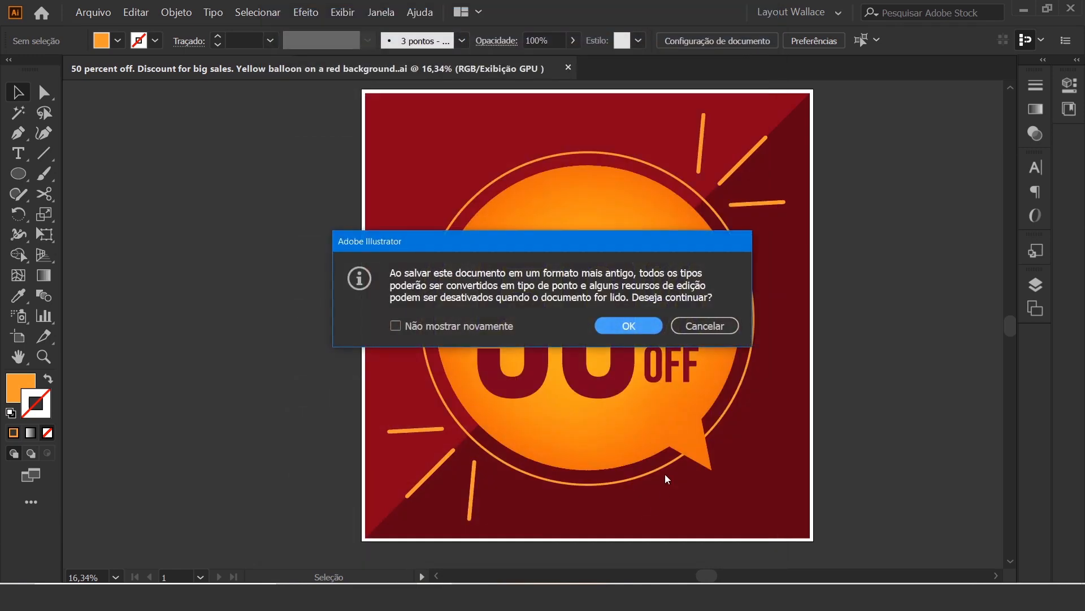
click(623, 327)
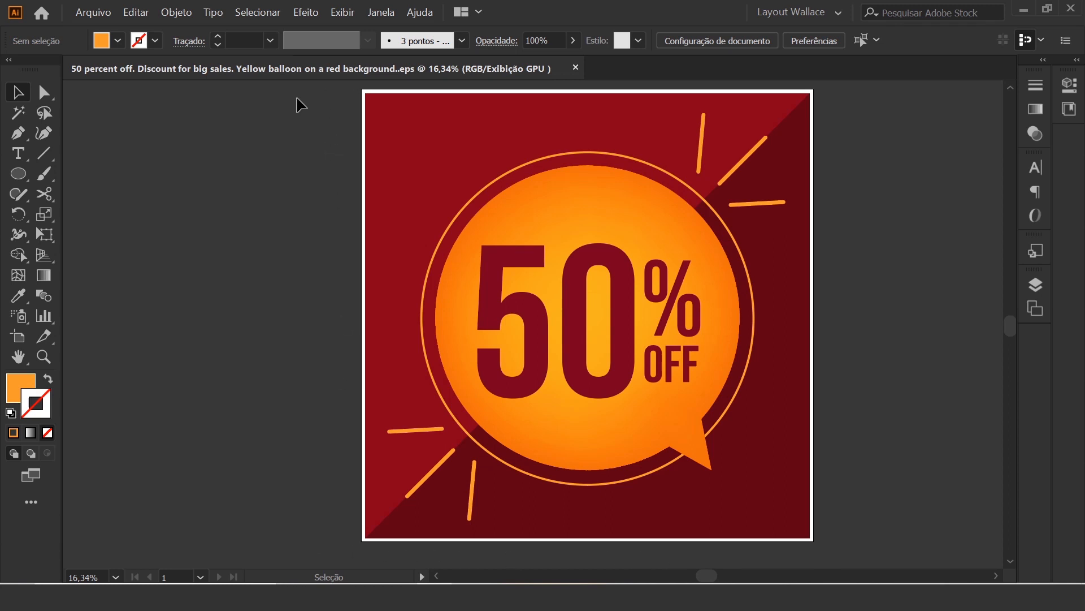
Export the artwork as a JPEG in RGB with maximum quality 10 and high resolution (300 ppi)
click(96, 15)
mouse_move(179, 227)
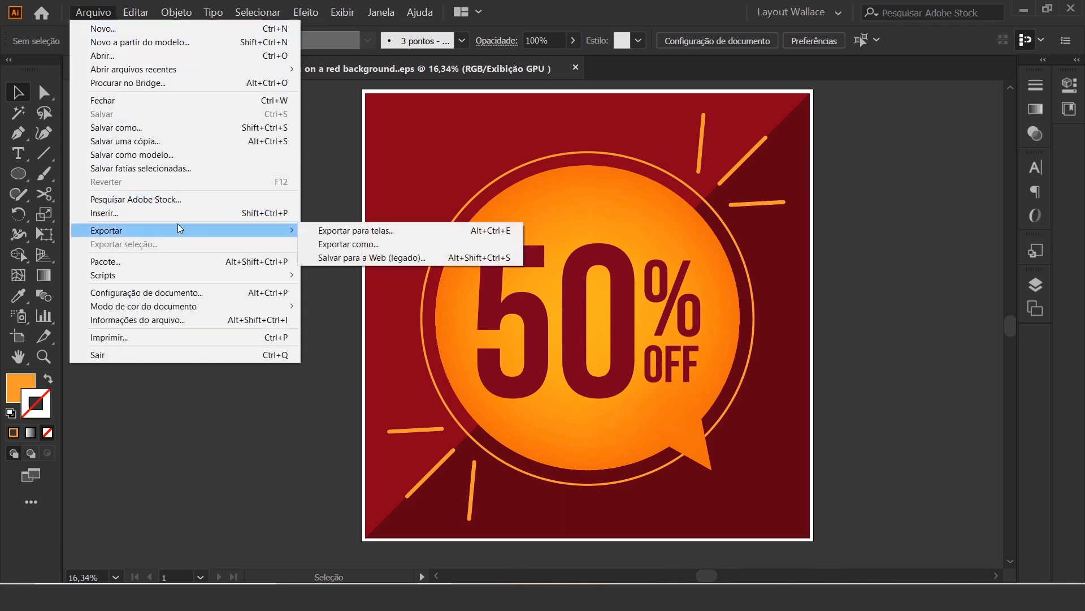
click(332, 245)
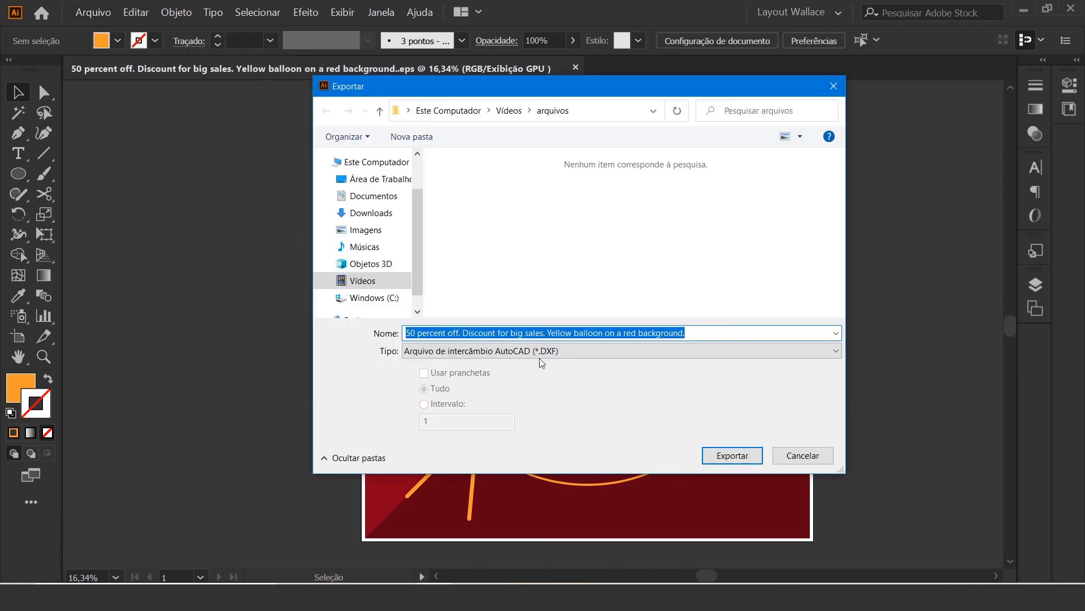
click(539, 356)
click(419, 445)
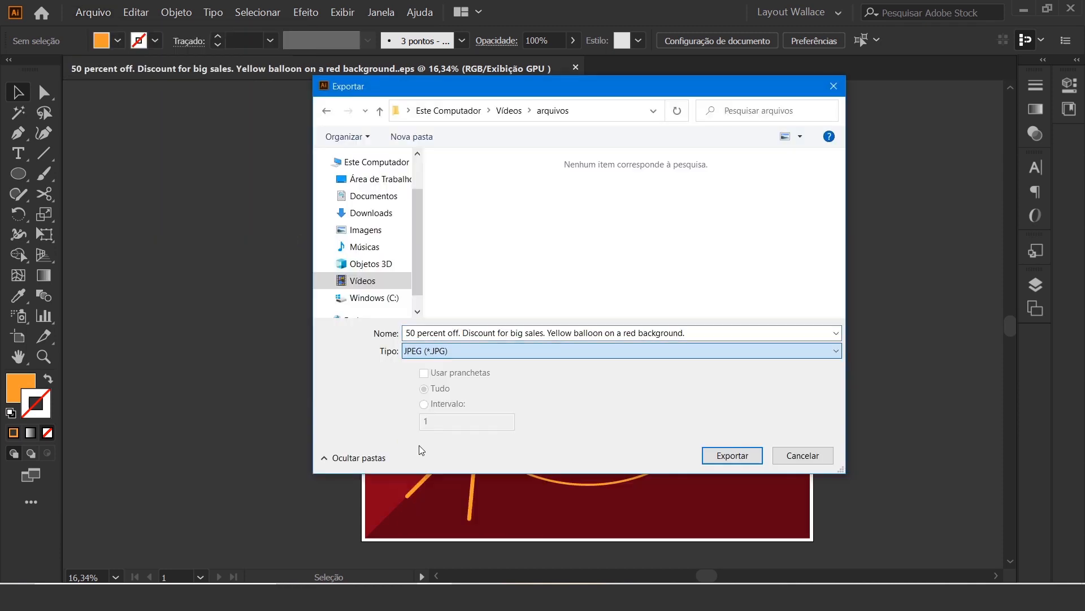
click(732, 455)
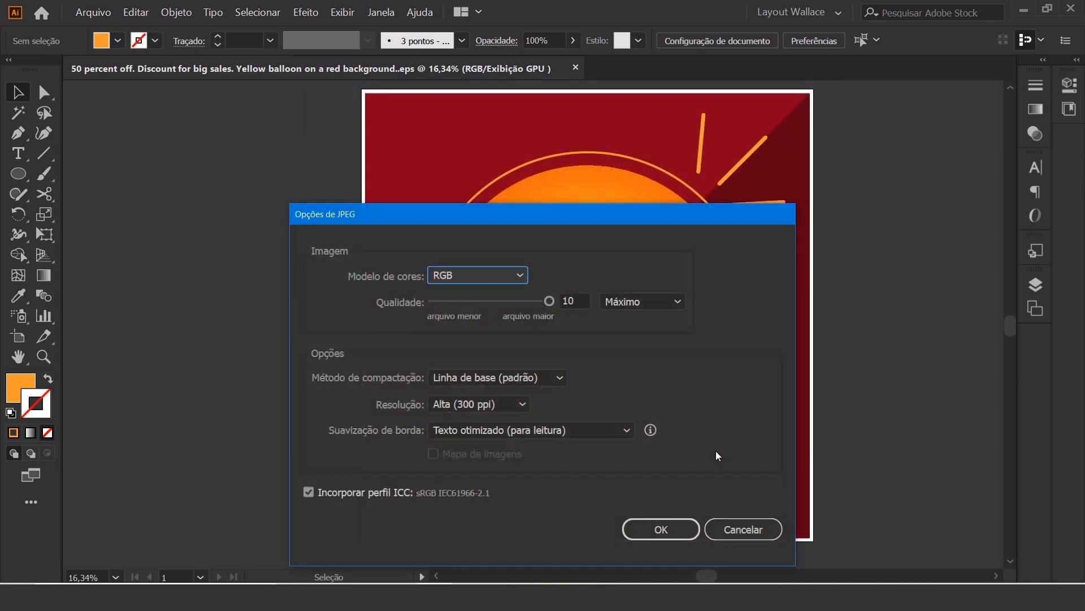
click(511, 405)
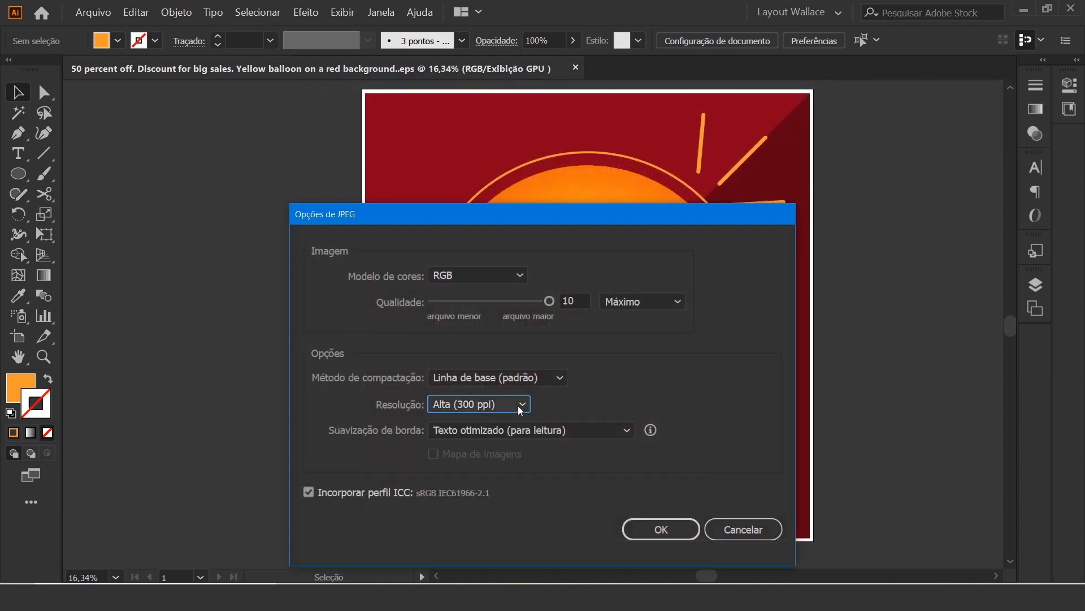
click(681, 531)
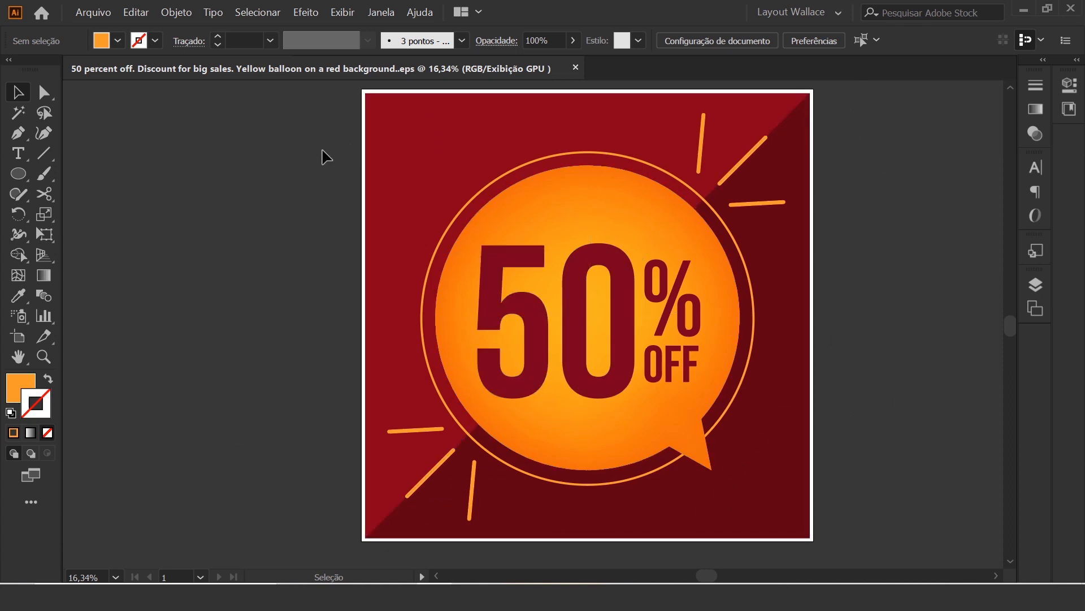
Ungroup the number 50 into separate digits and delete the 0
click(577, 391)
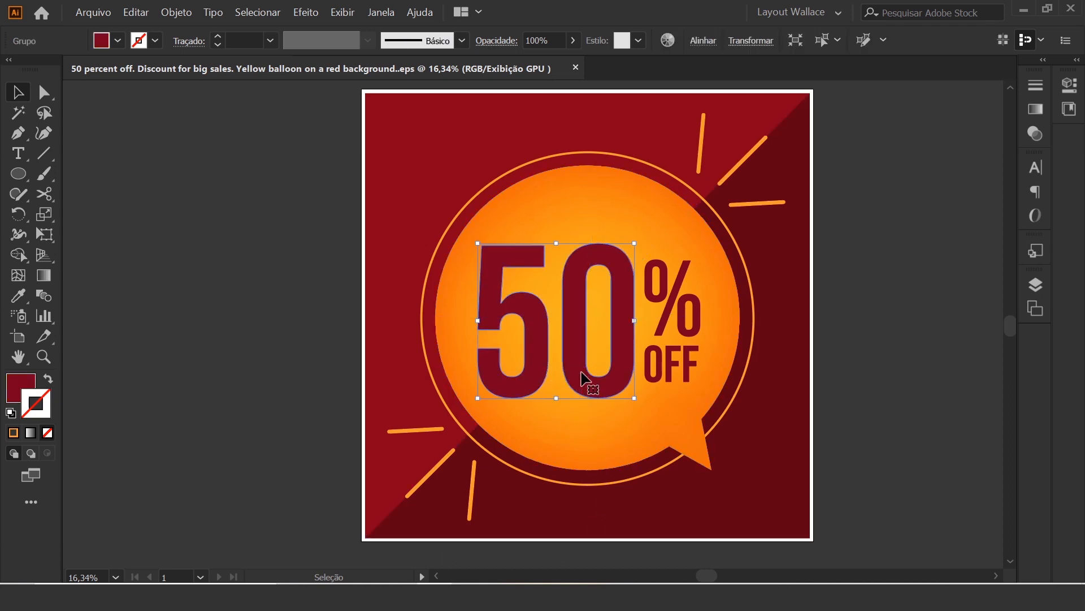
right_click(581, 372)
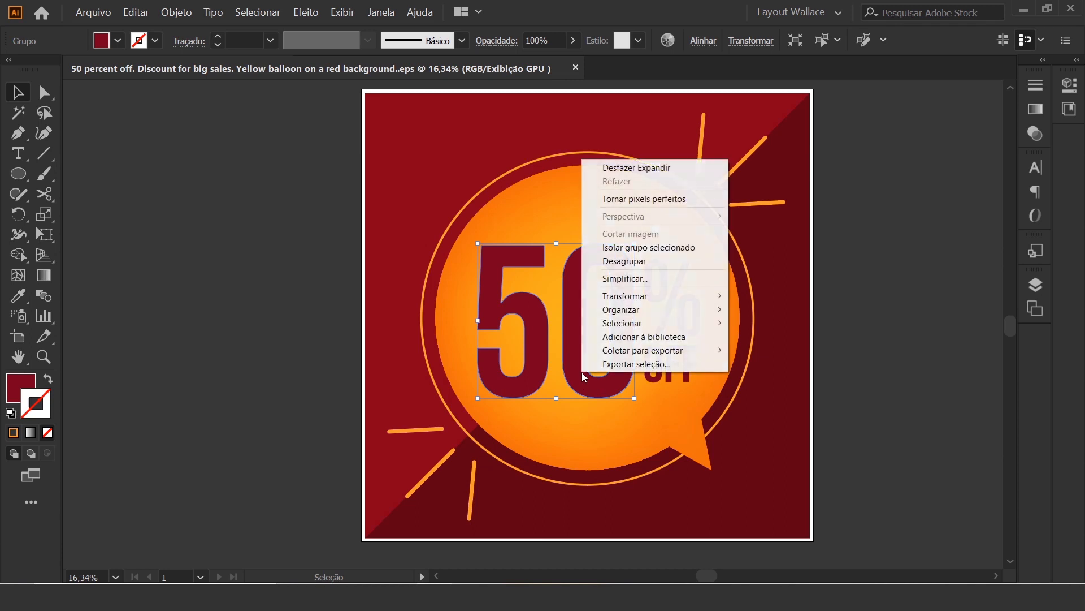
click(630, 260)
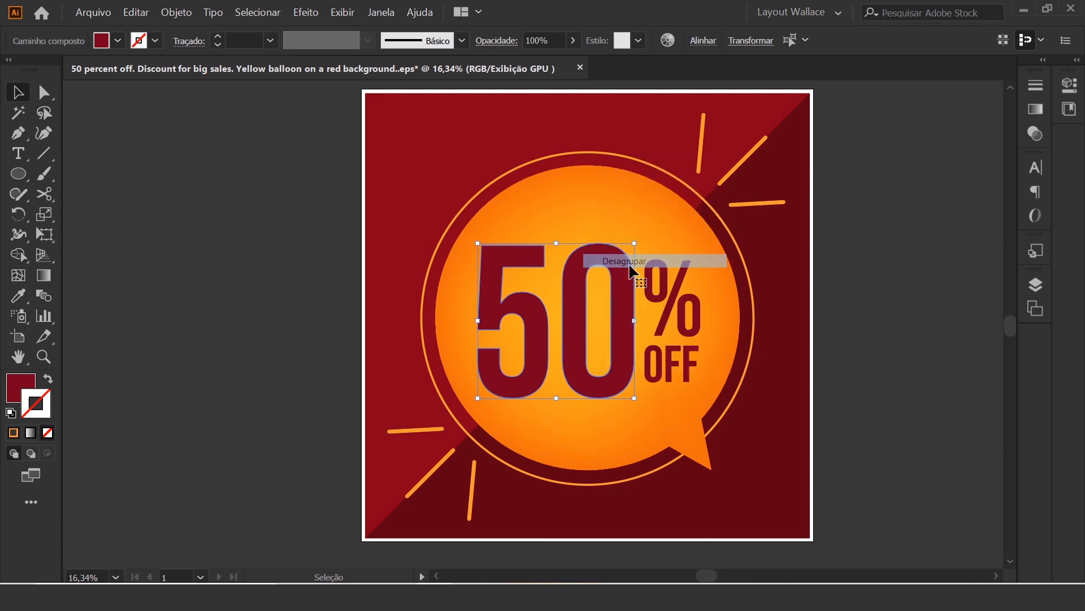
click(860, 326)
click(621, 373)
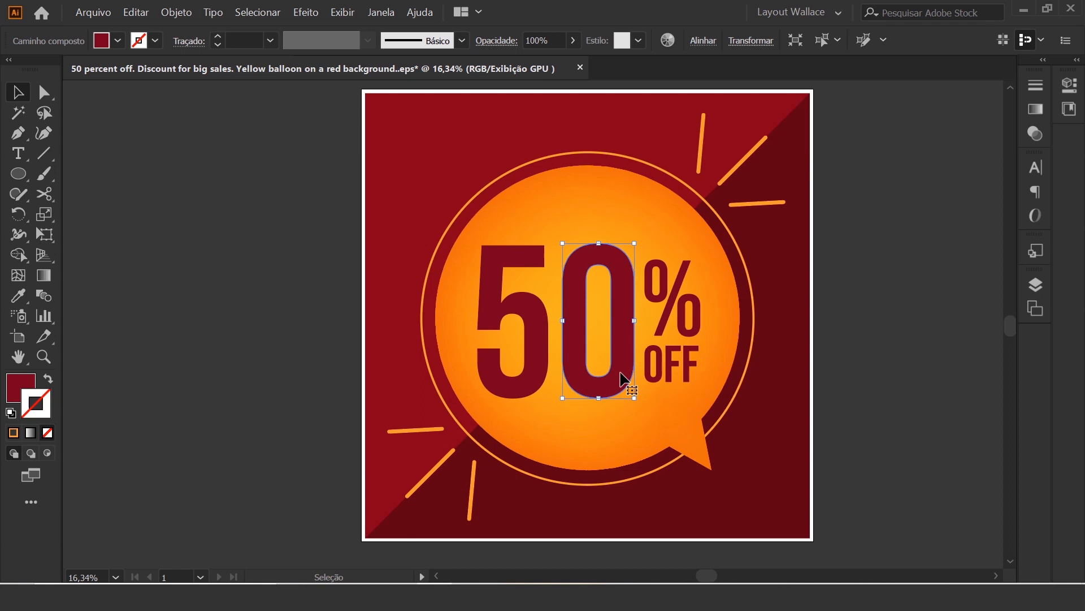
key(Delete)
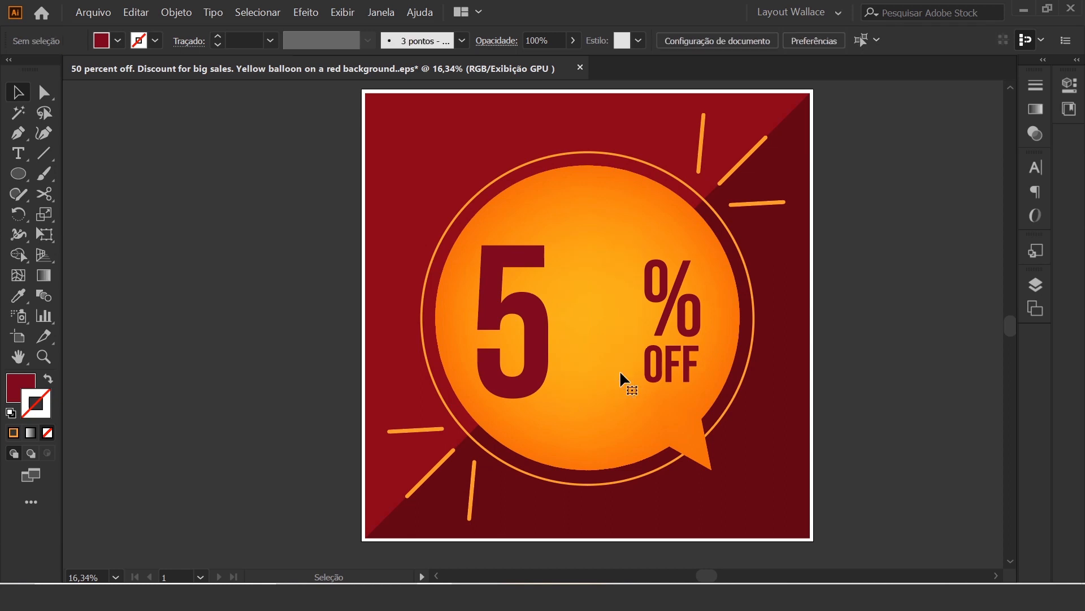
Move the 5 and the % OFF lettering towards each other to close the gap in the middle of the speech bubble
drag(535, 363, 585, 366)
click(662, 377)
shift+click(659, 325)
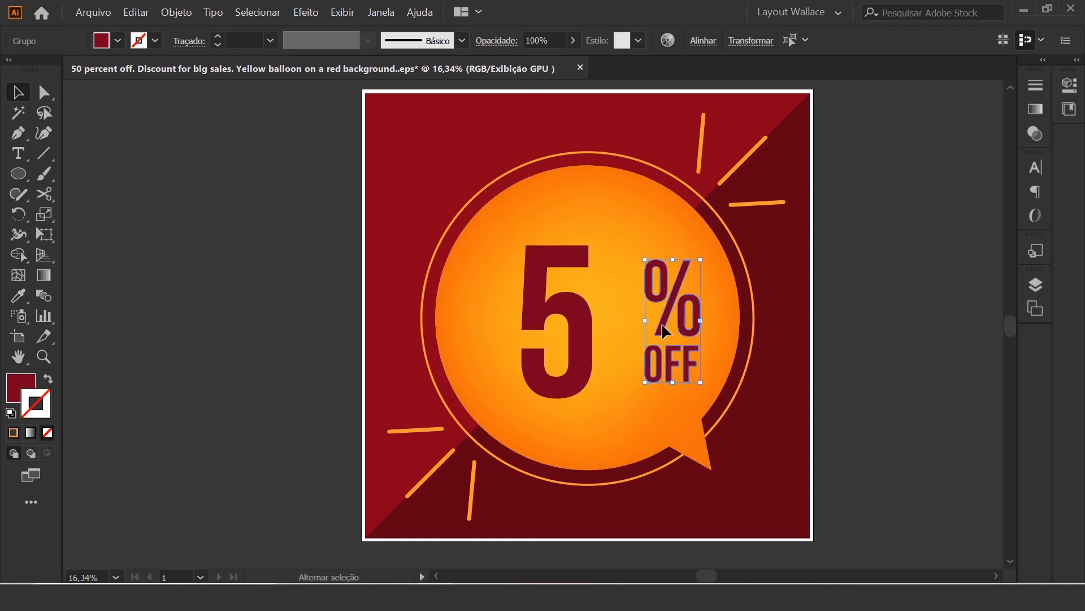
drag(660, 364, 617, 362)
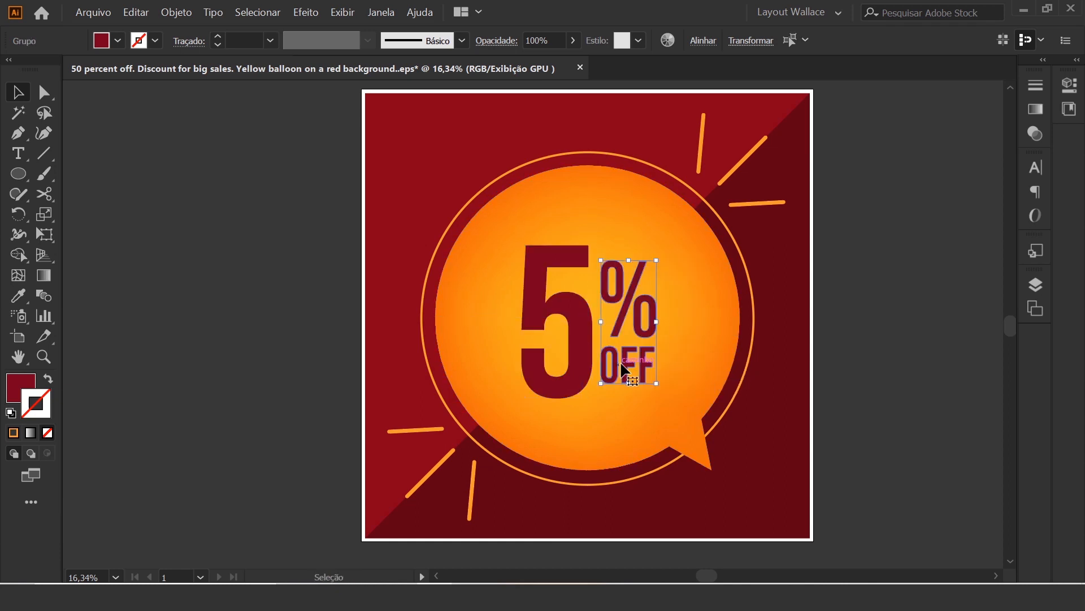
Select the 5 together with the % OFF lettering, enlarge them proportionally inside the speech bubble and deselect them
shift+click(560, 388)
drag(522, 398, 505, 418)
drag(659, 243, 672, 229)
click(862, 366)
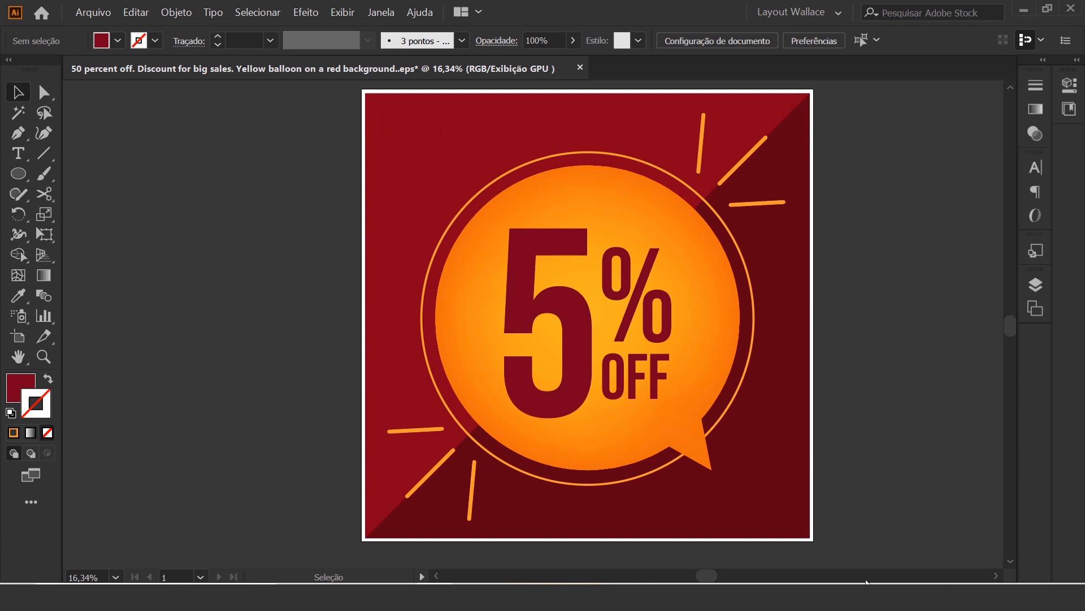
Set the document's zoom to 12.5% to view the whole artwork
key(ctrl+plus)
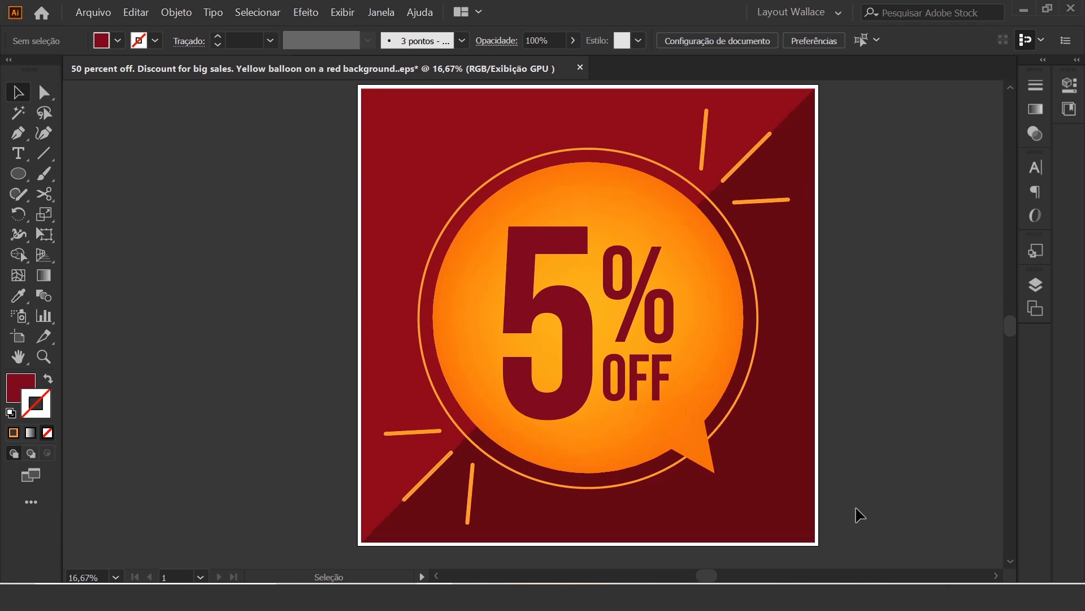
click(117, 577)
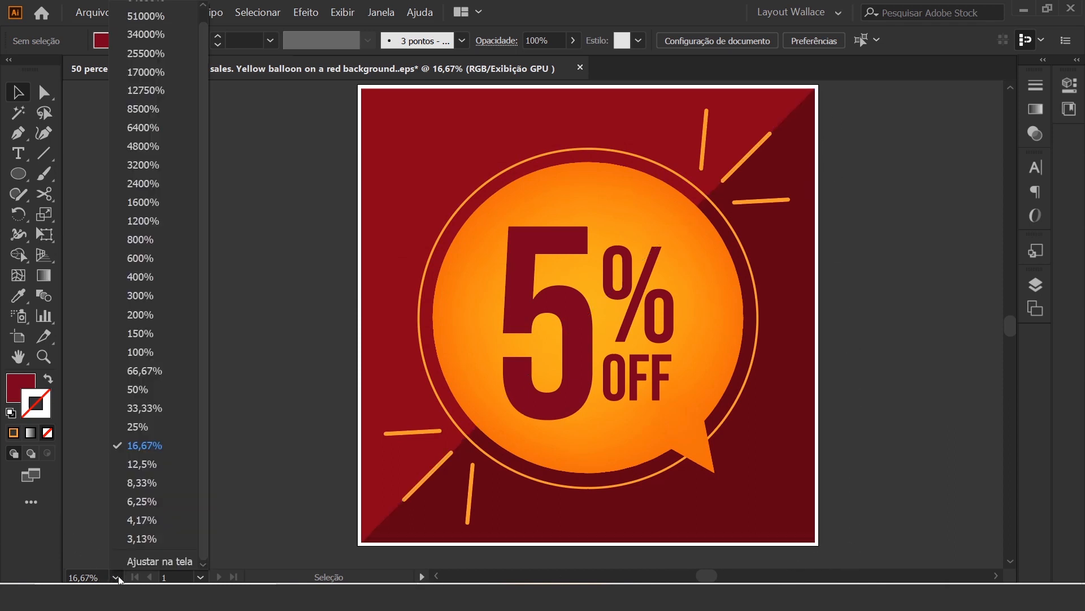
click(144, 465)
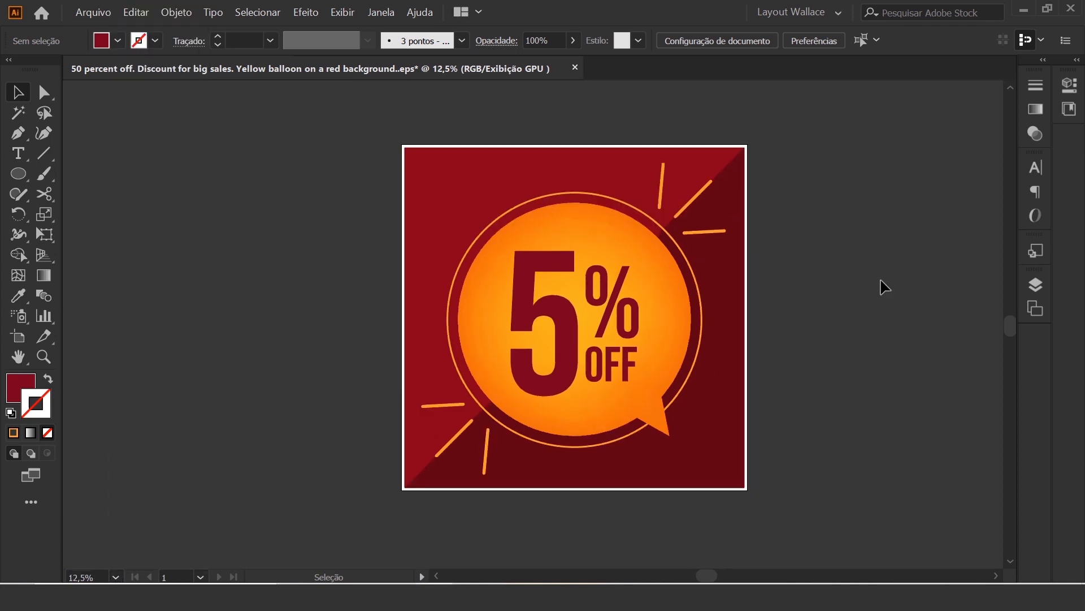
Enlarge the artboard proportionally from its upper-left corner to about 2533 x 2533 px
click(22, 340)
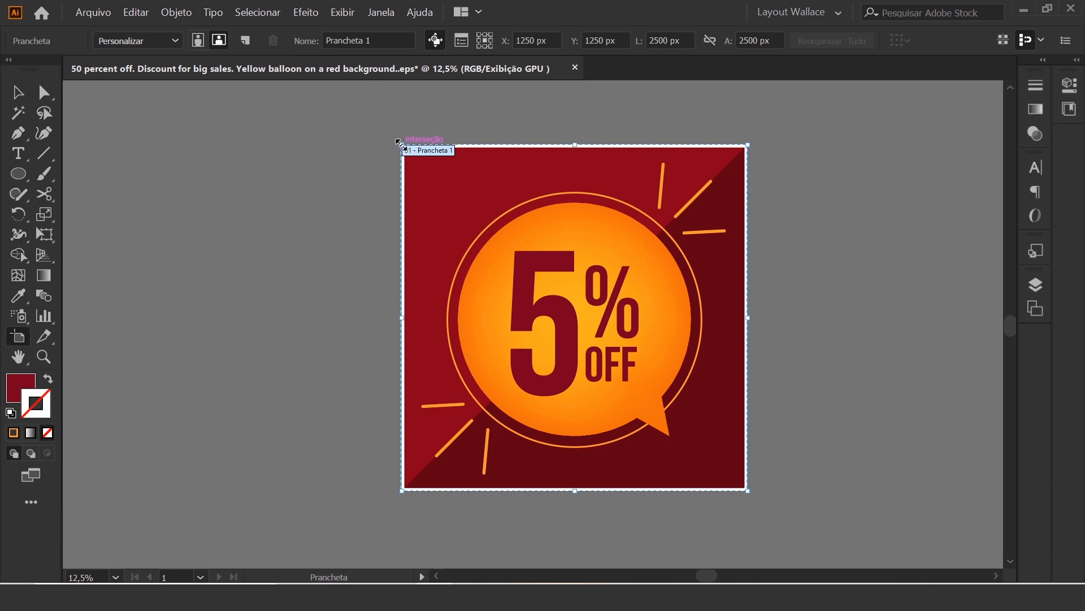
drag(398, 141, 398, 140)
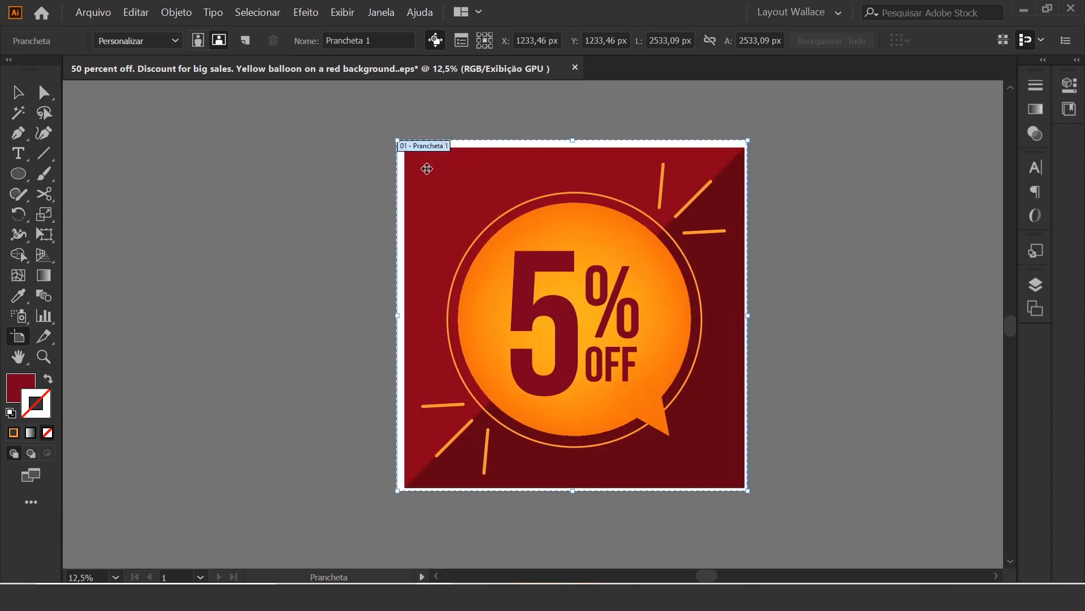
click(18, 94)
Select all the artwork, scale it up proportionally to about 2485 x 2485 px to fit the enlarged artboard, and deselect it
drag(307, 108, 777, 516)
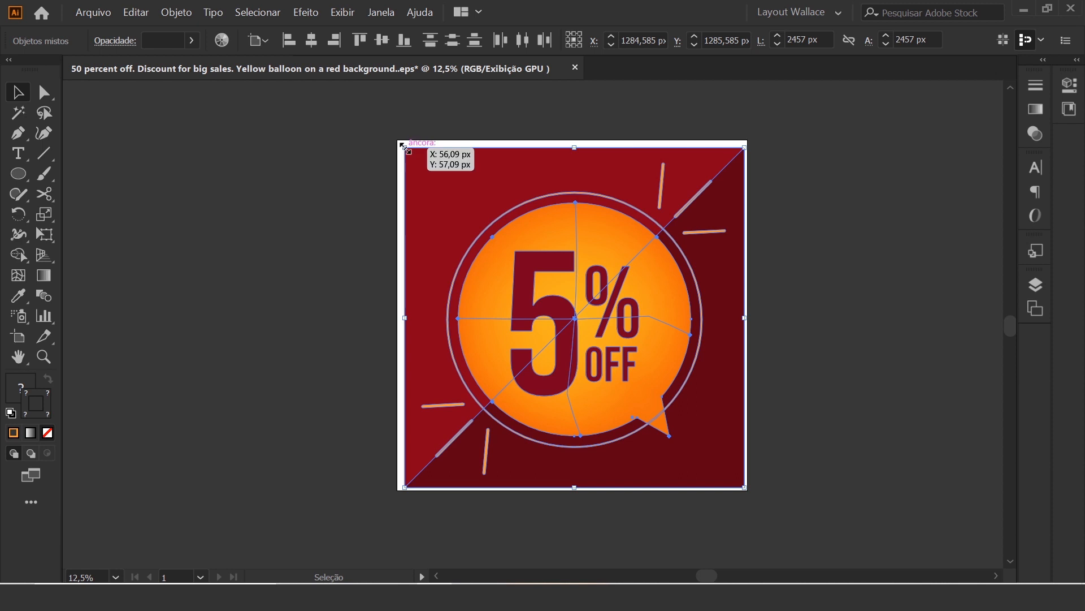
drag(402, 145, 399, 143)
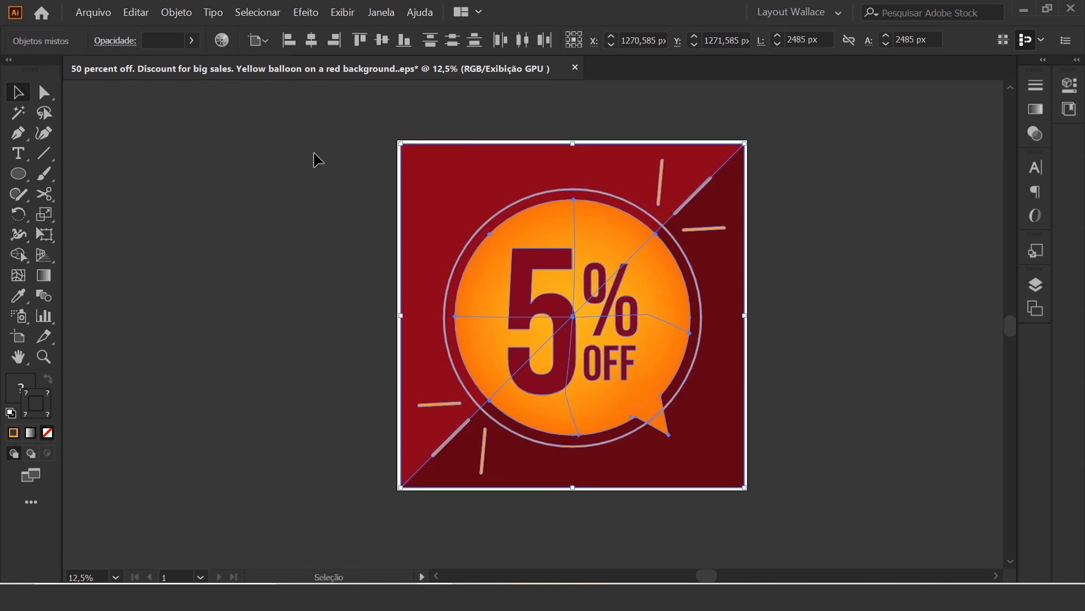
click(866, 380)
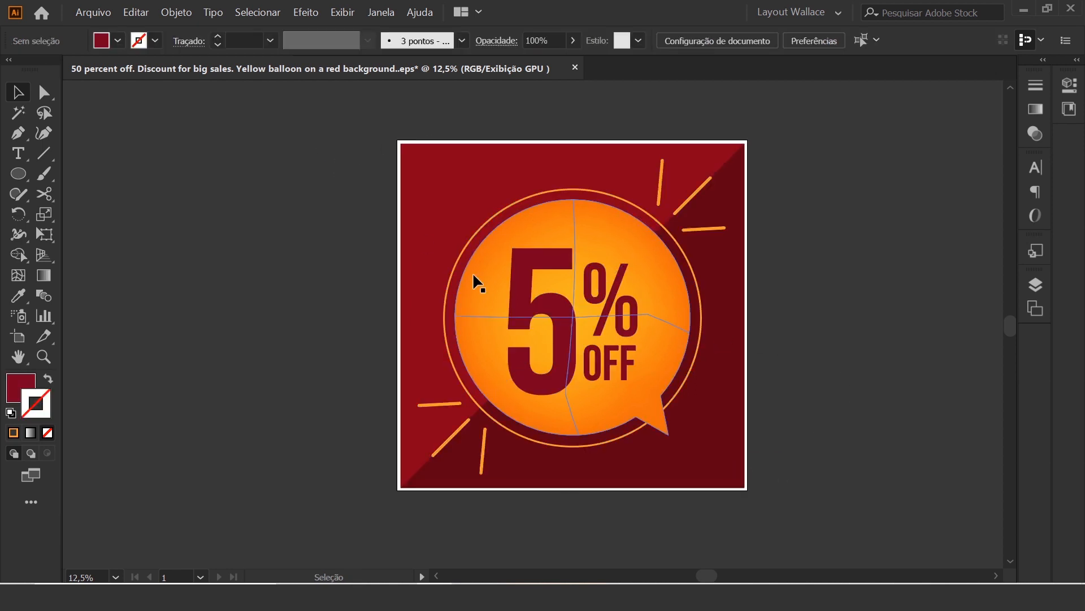
Check the width and height in the artboard's options without changing them
click(1035, 311)
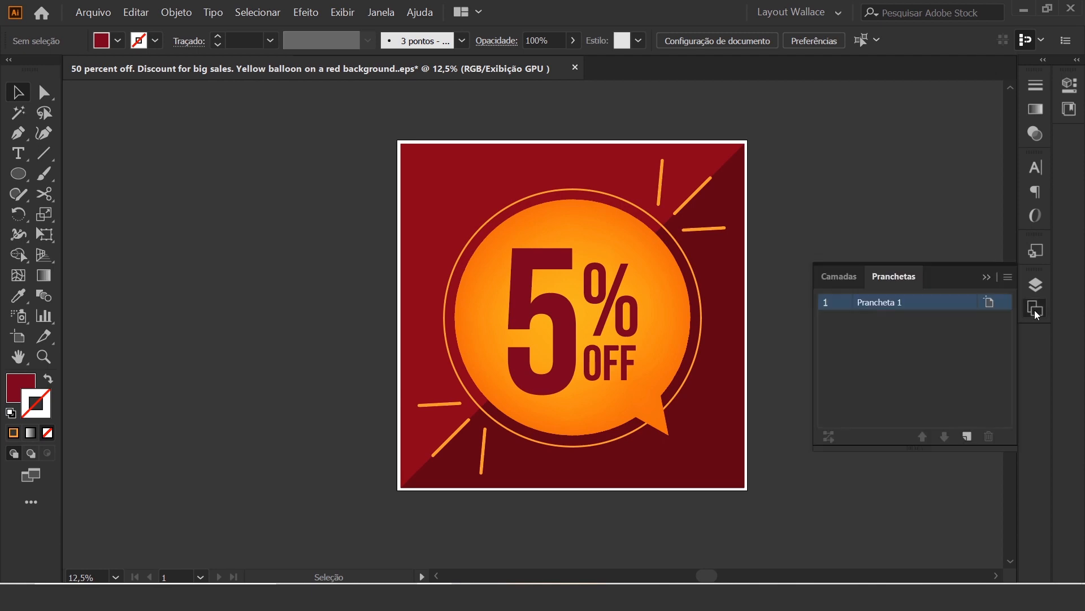
click(987, 303)
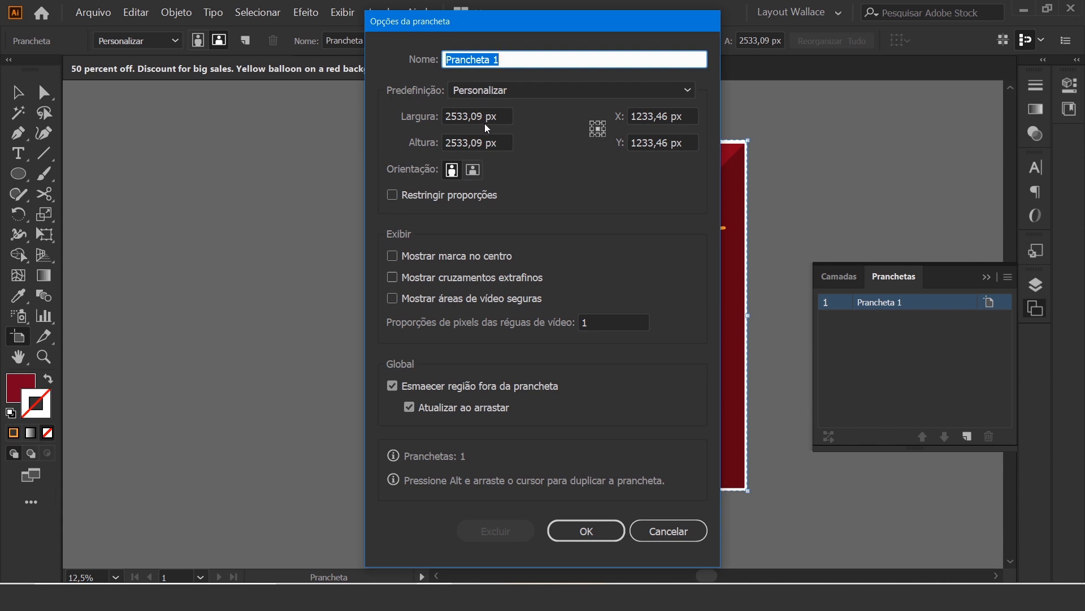
click(668, 528)
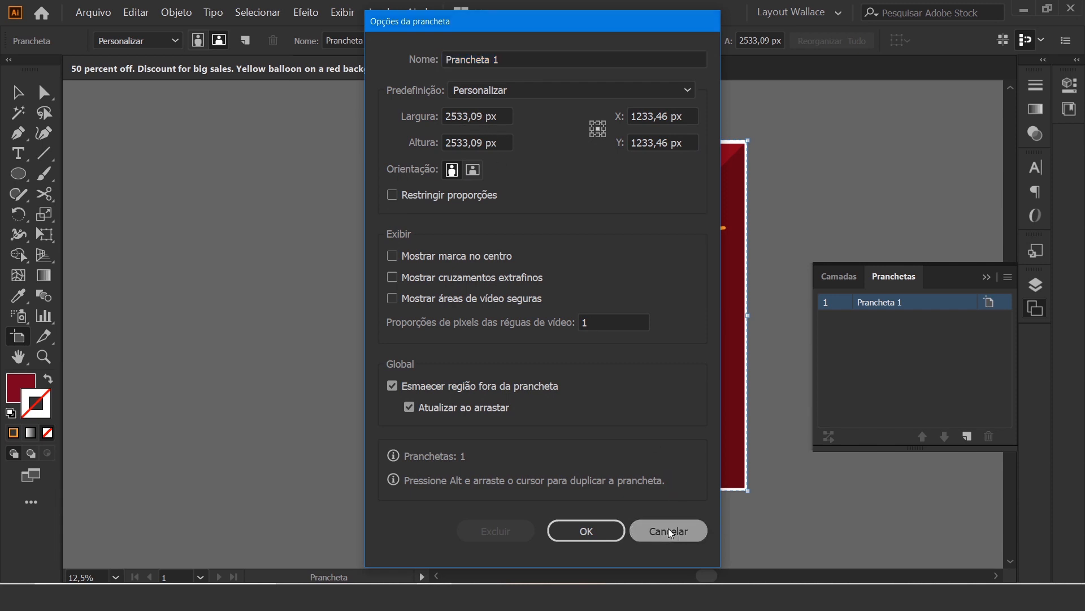
click(986, 279)
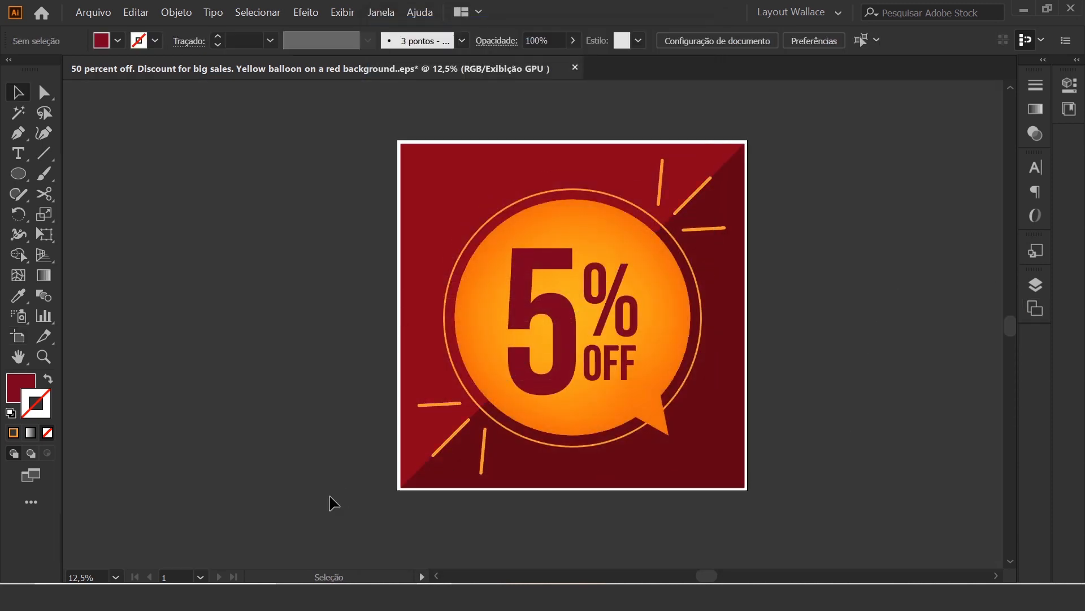